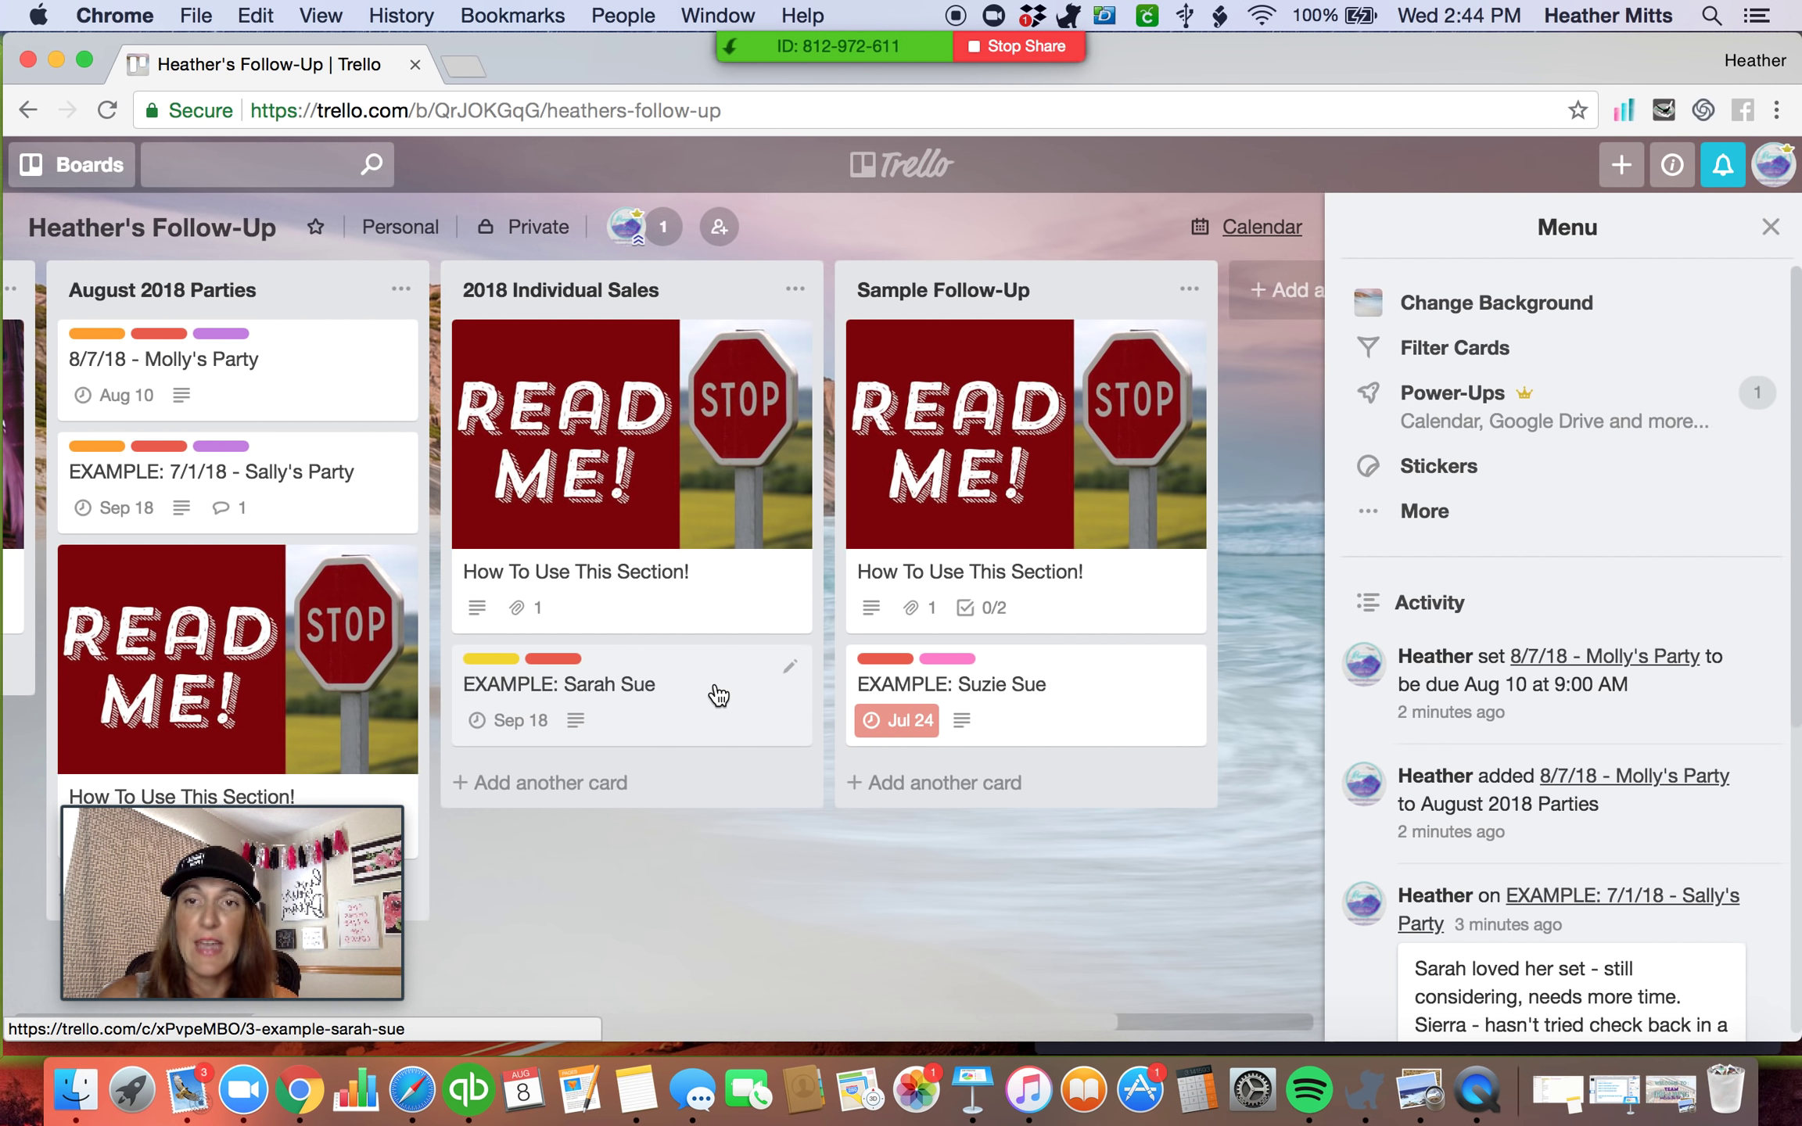
Review the example customer card in 2018 Individual Sales and the 8/7/18 party card in August 2018 Parties.
left_click(740, 730)
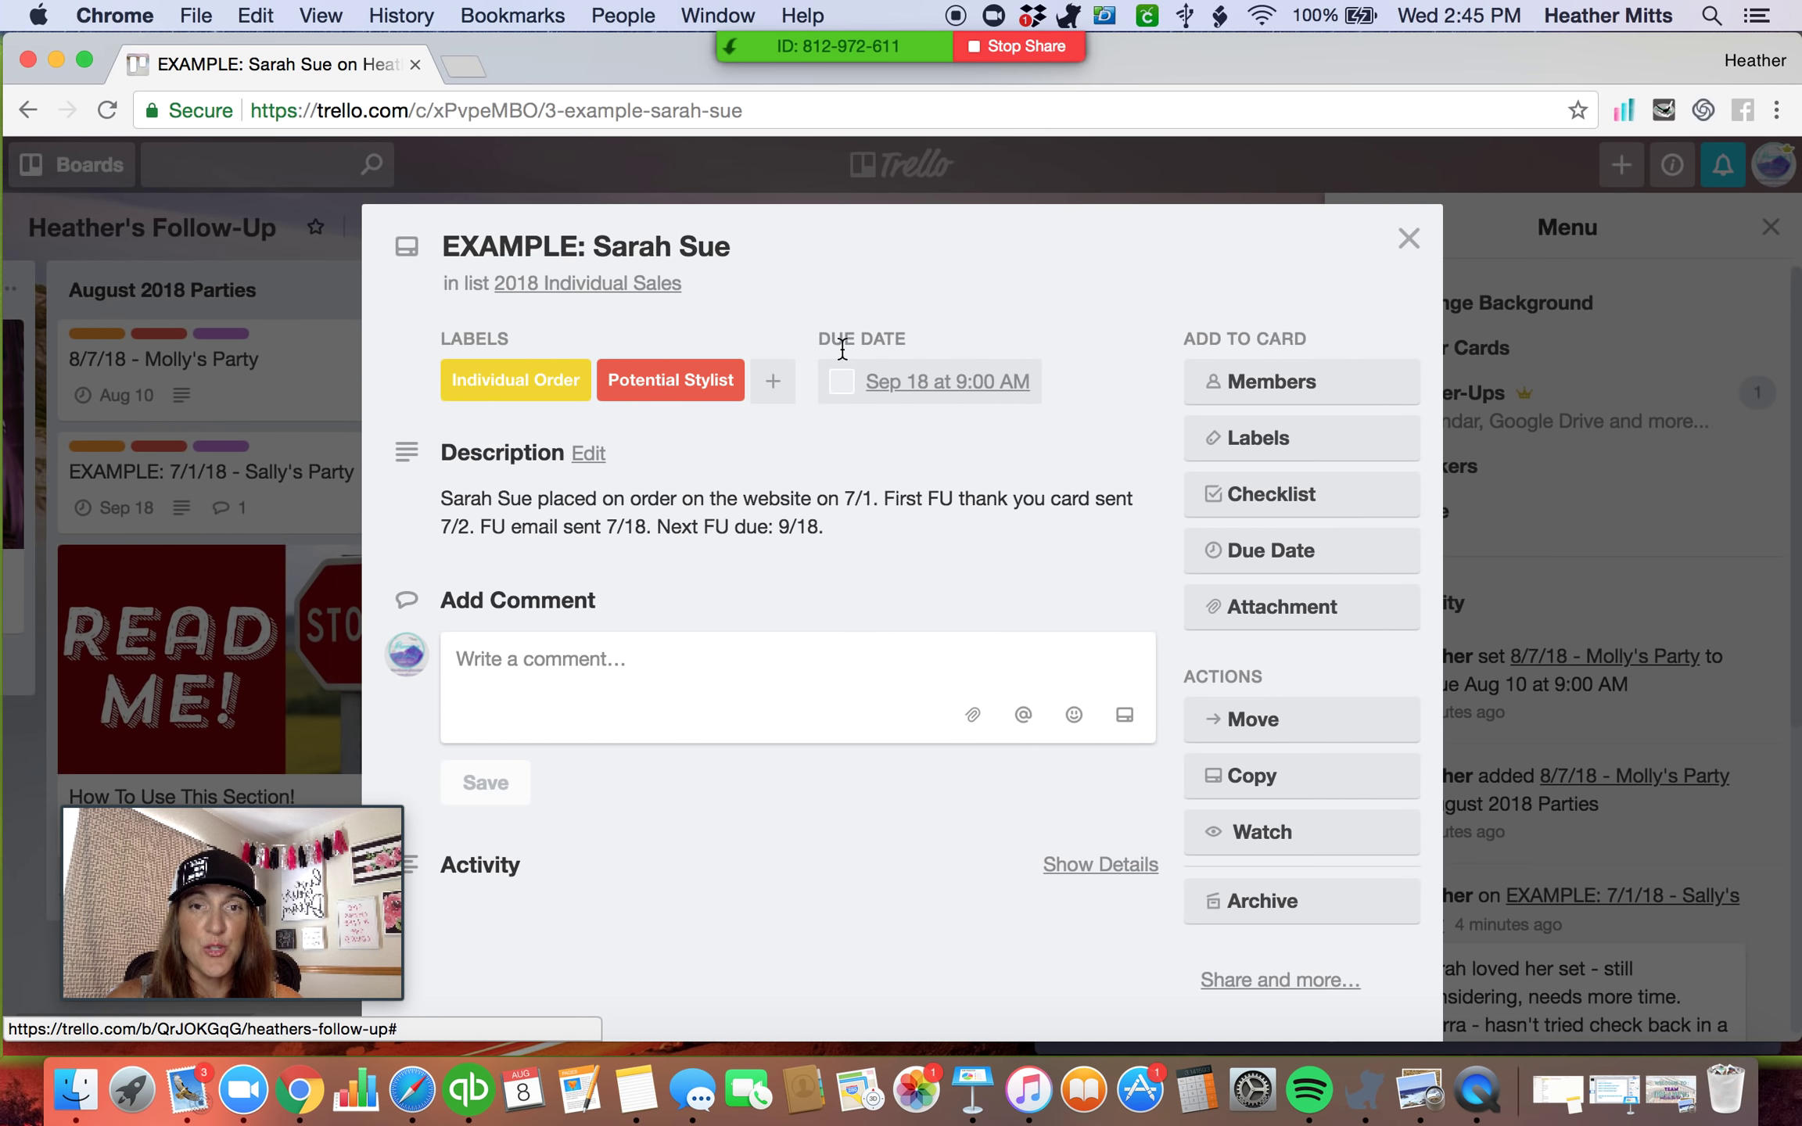
left_click(1409, 238)
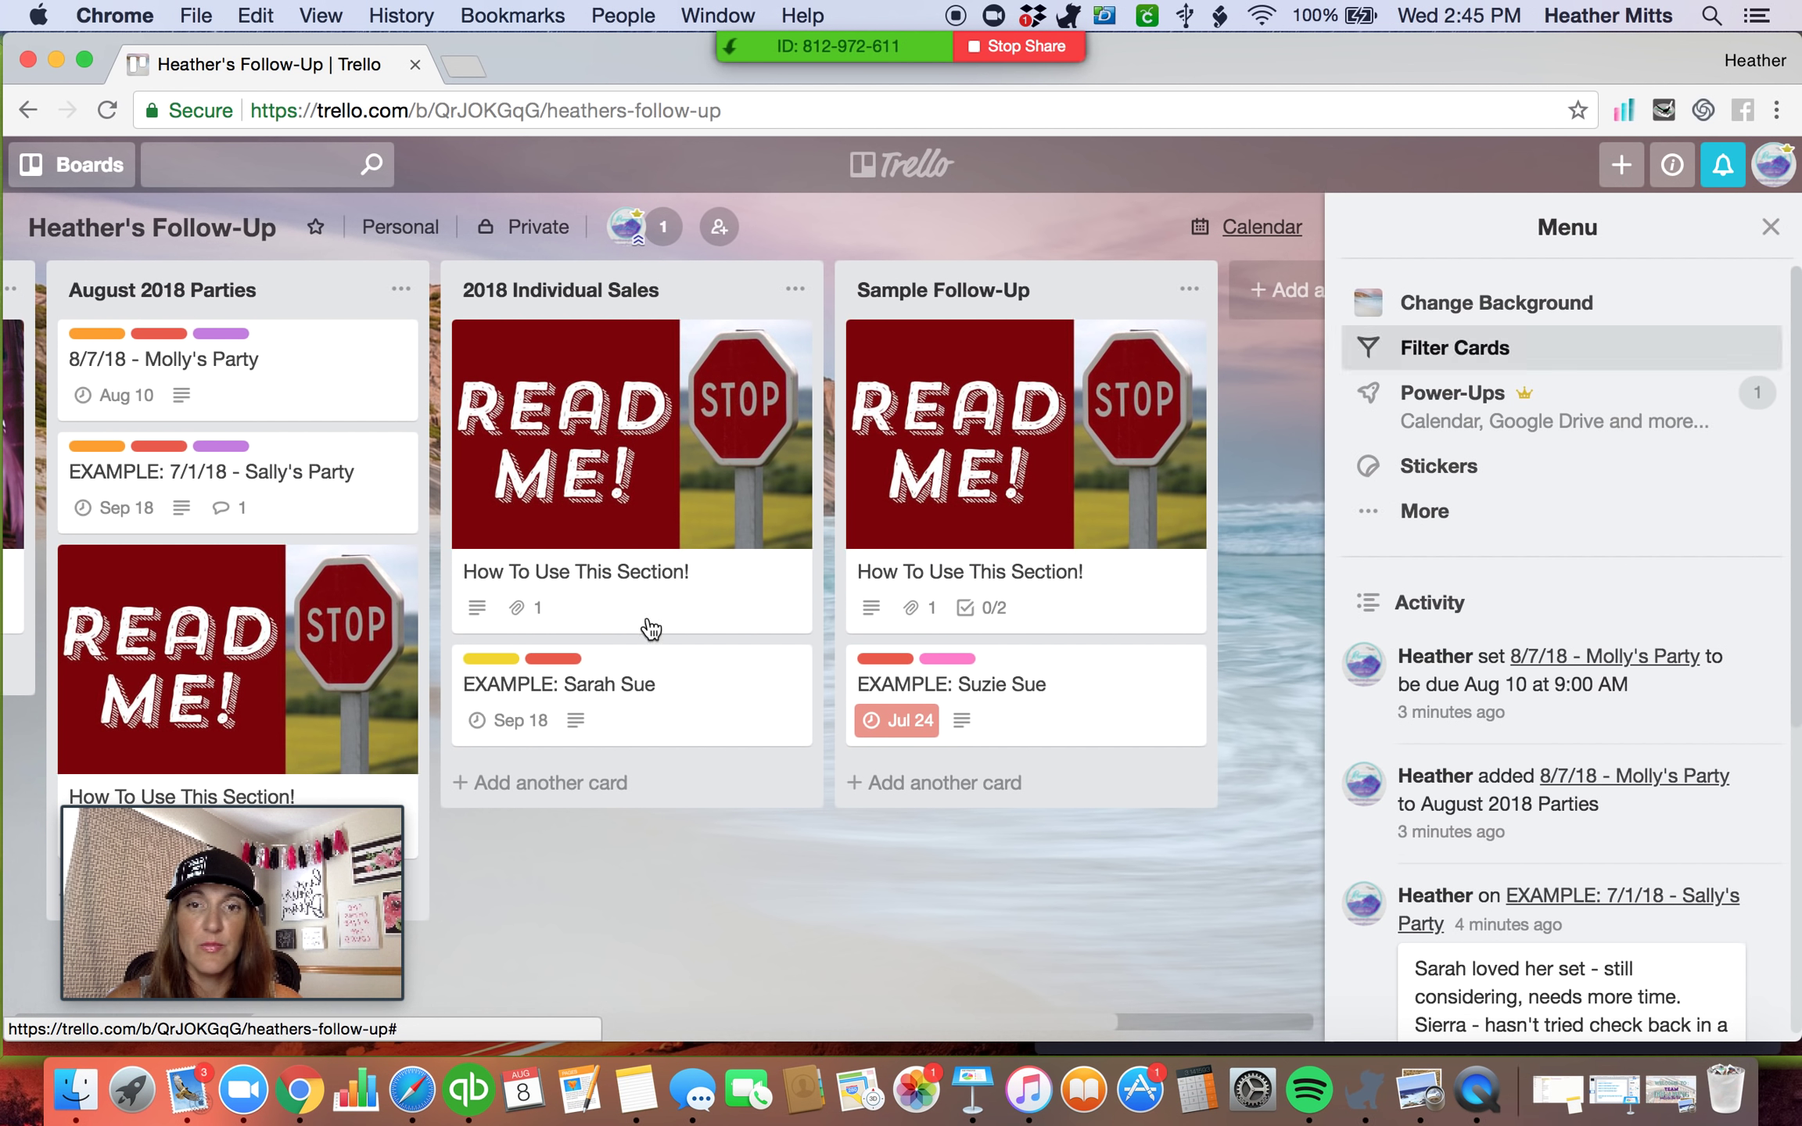
scroll(693, 743, "left", 5)
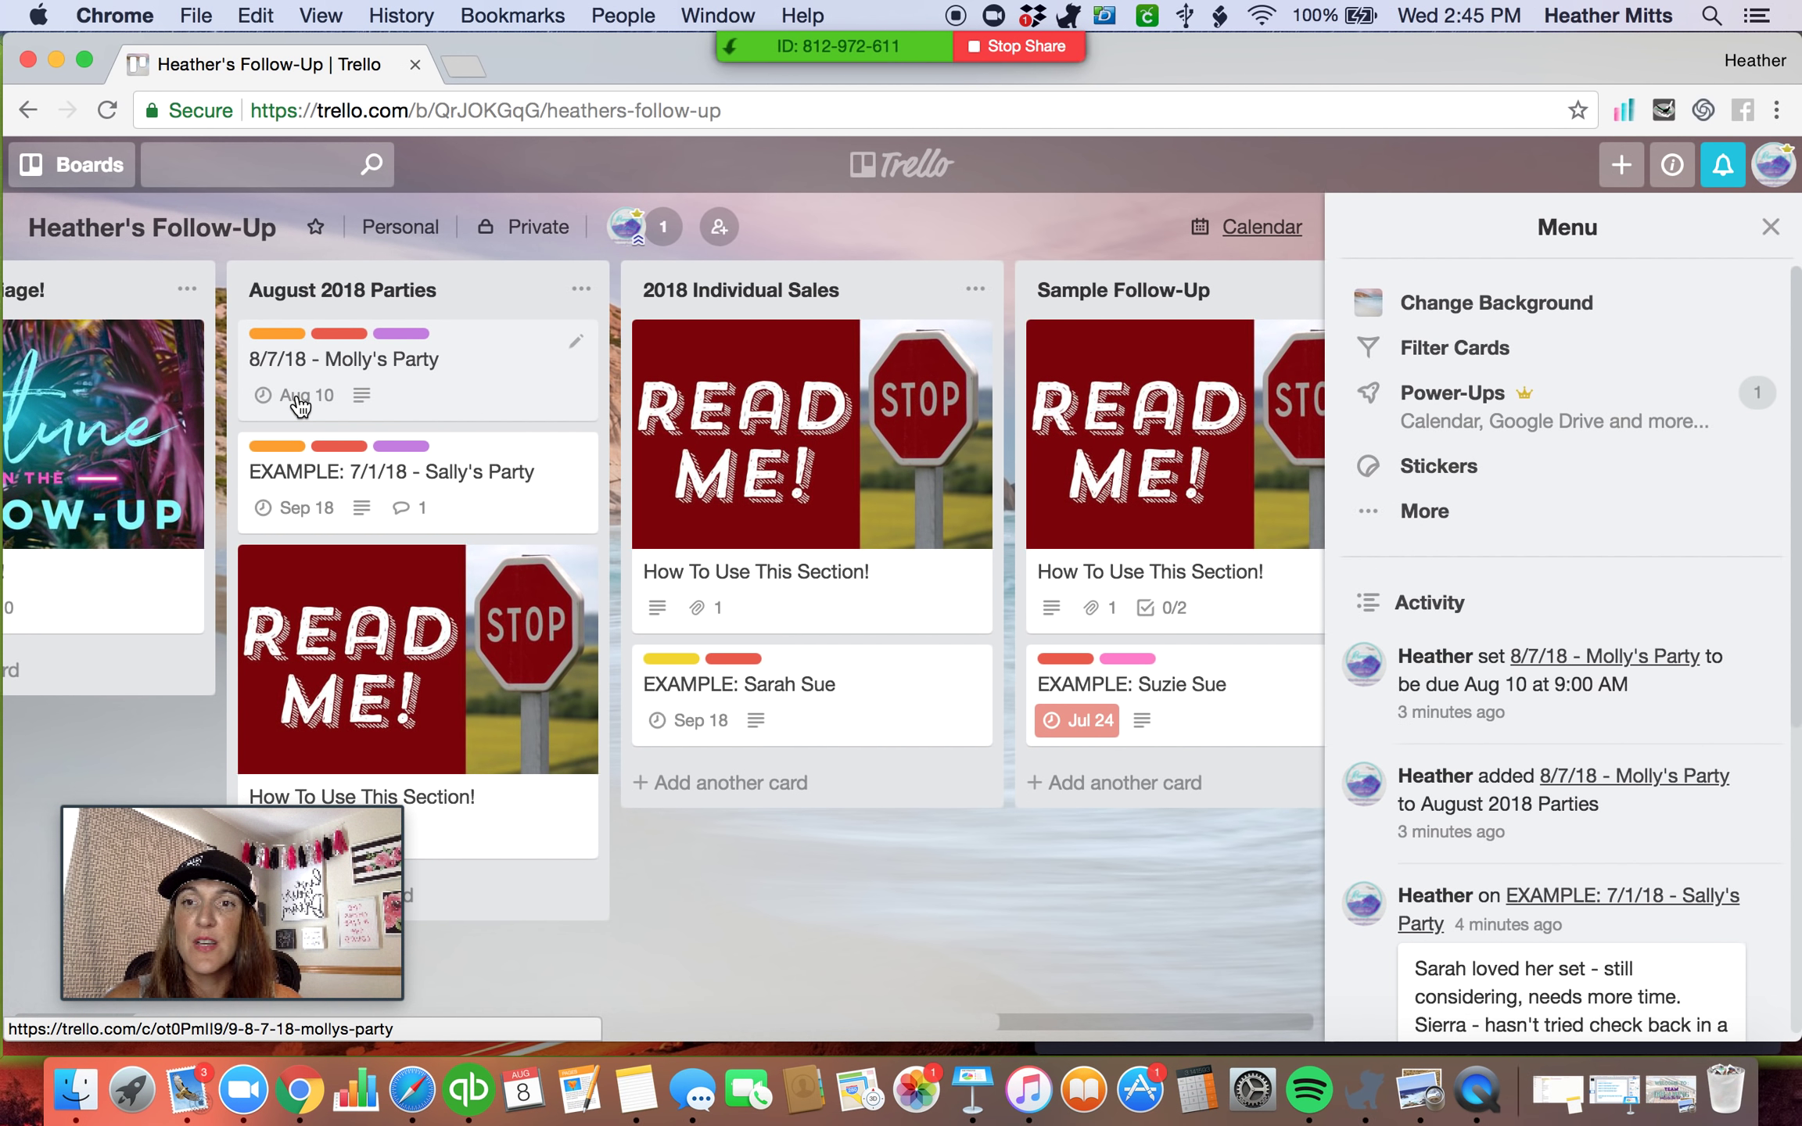
mouse_move(300, 405)
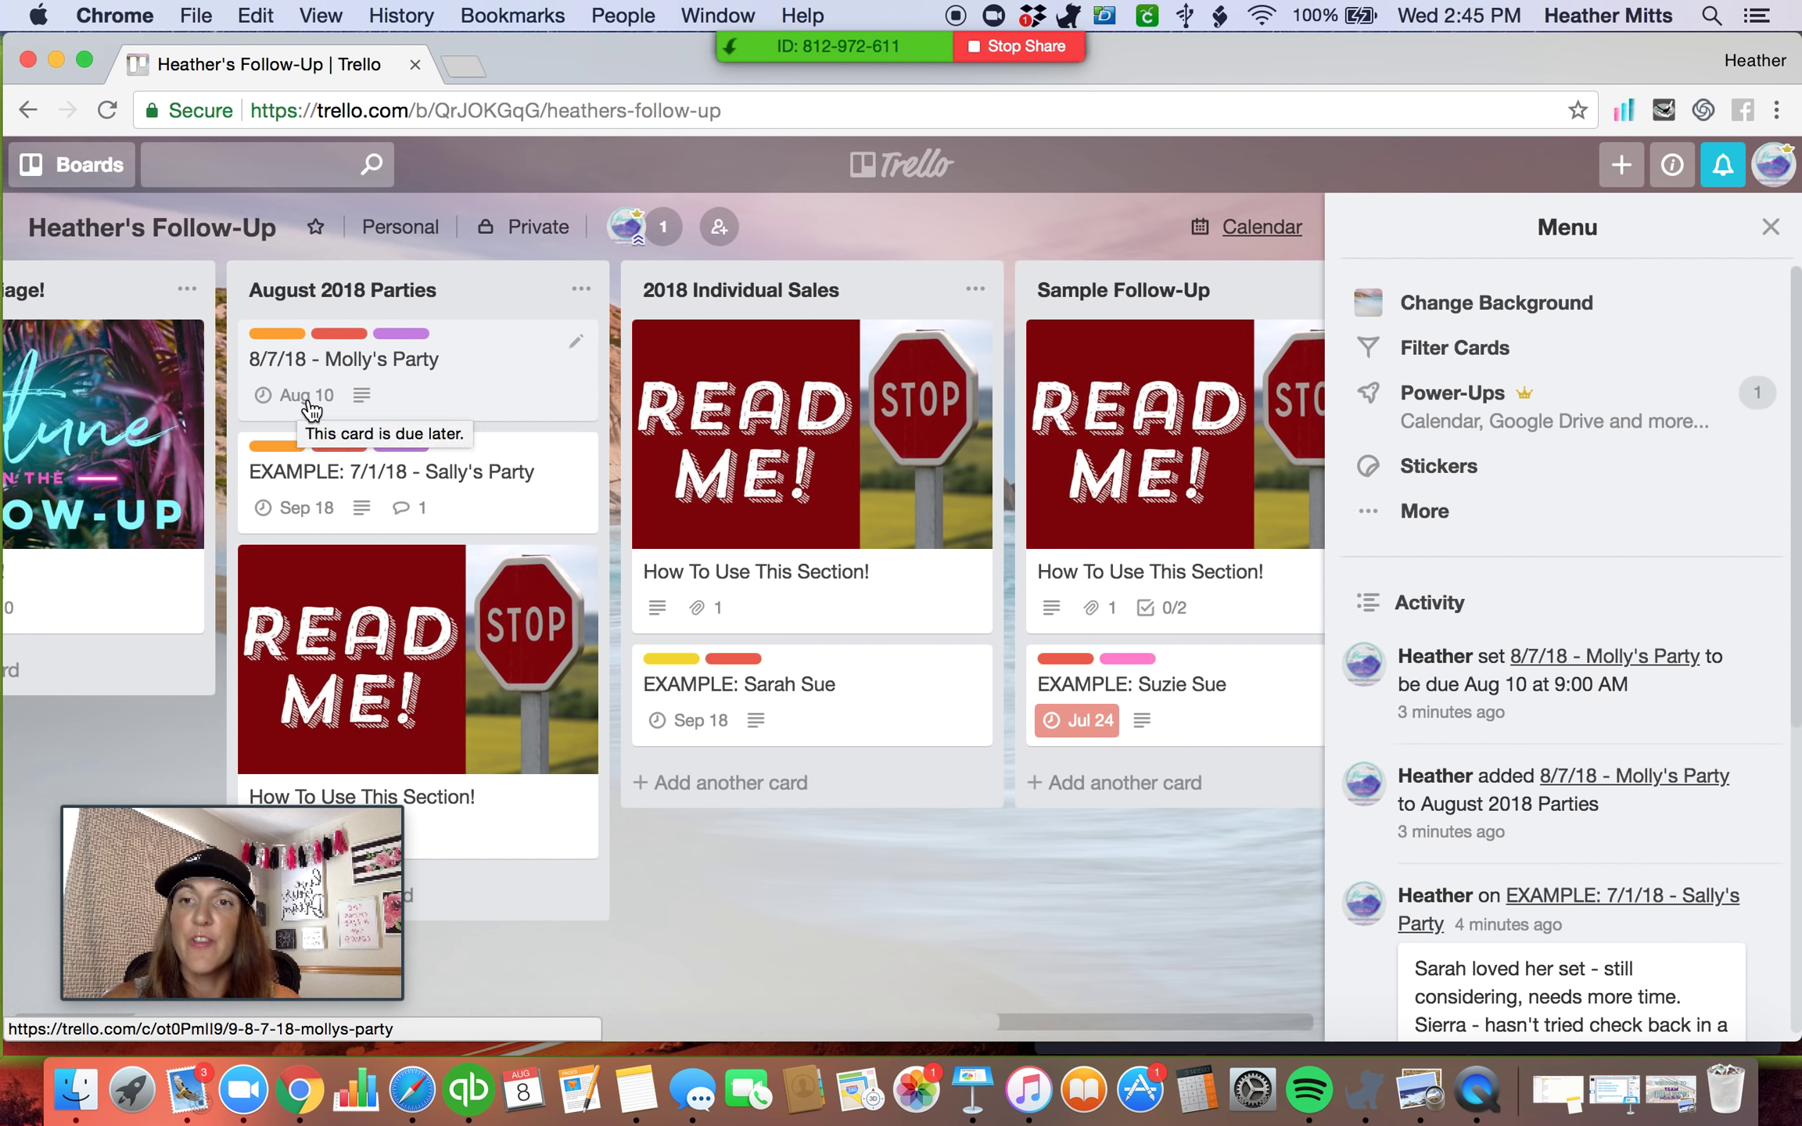
left_click(298, 403)
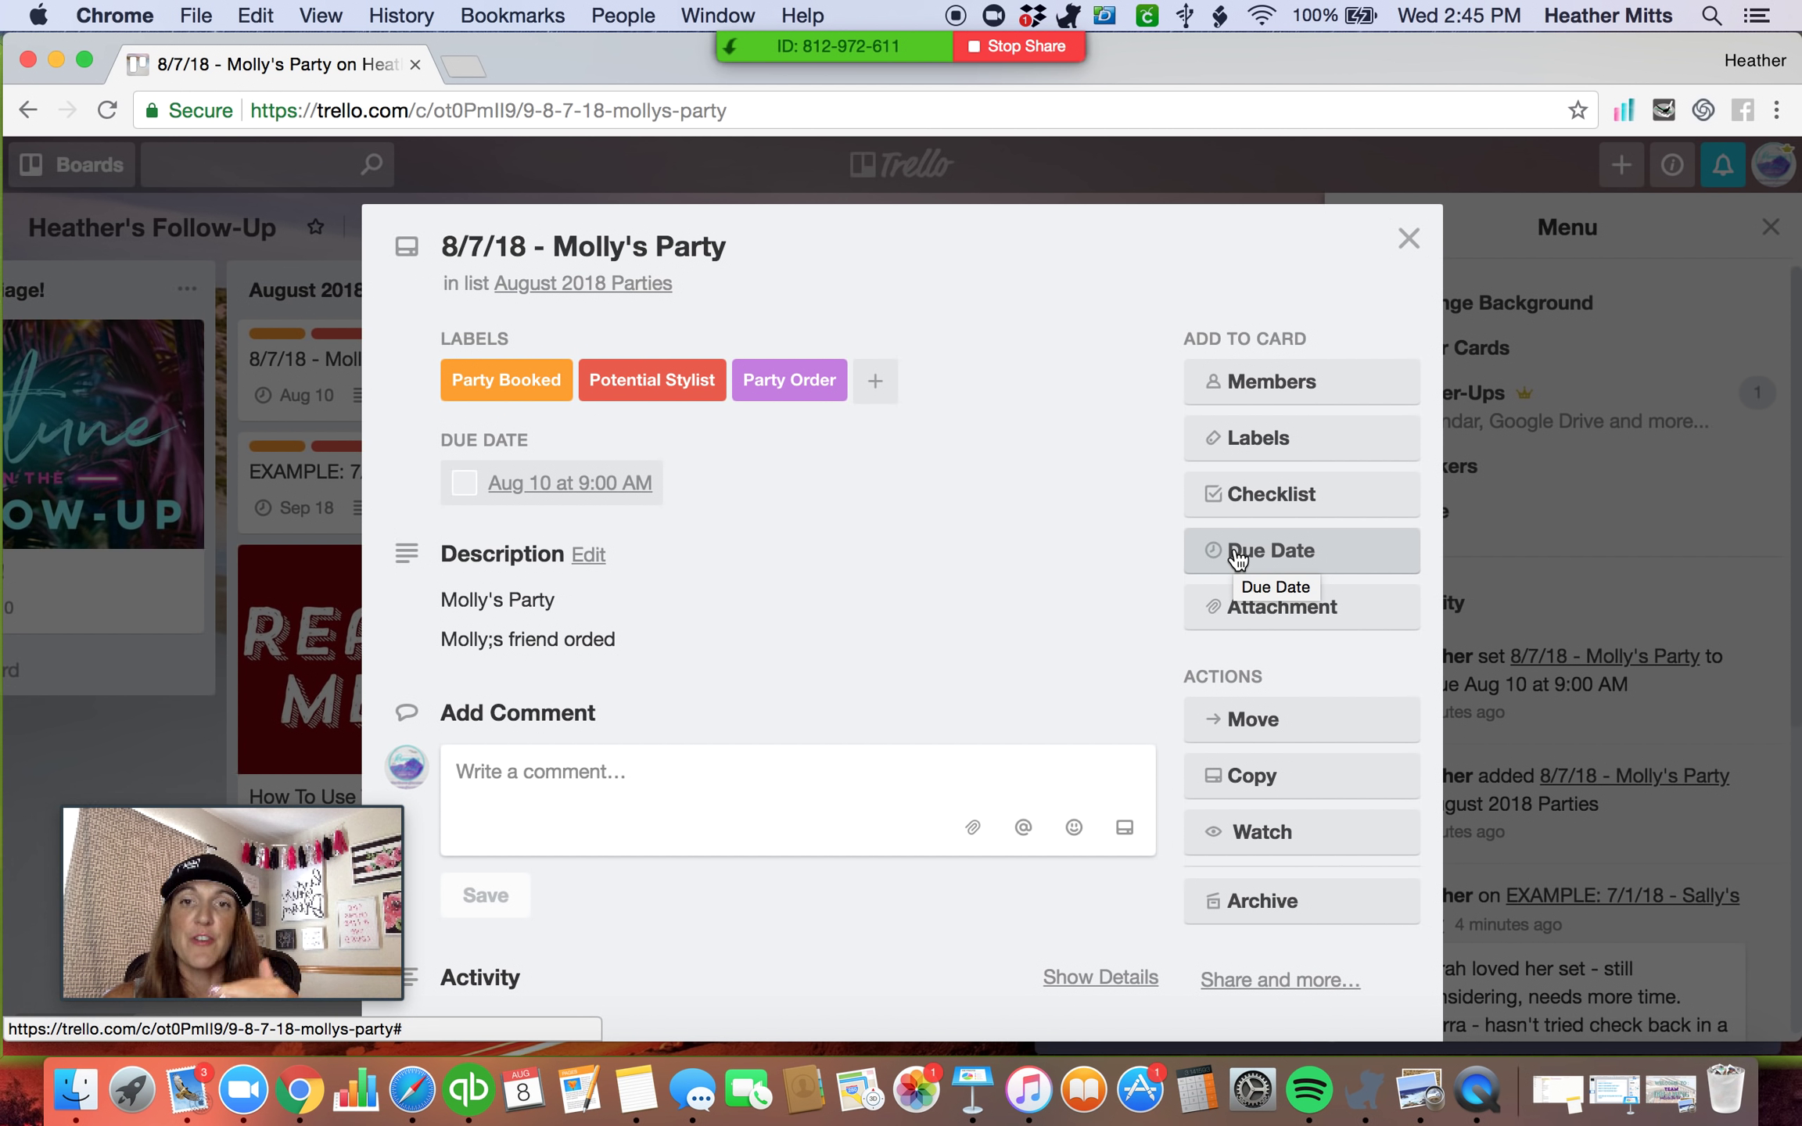
left_click(1409, 238)
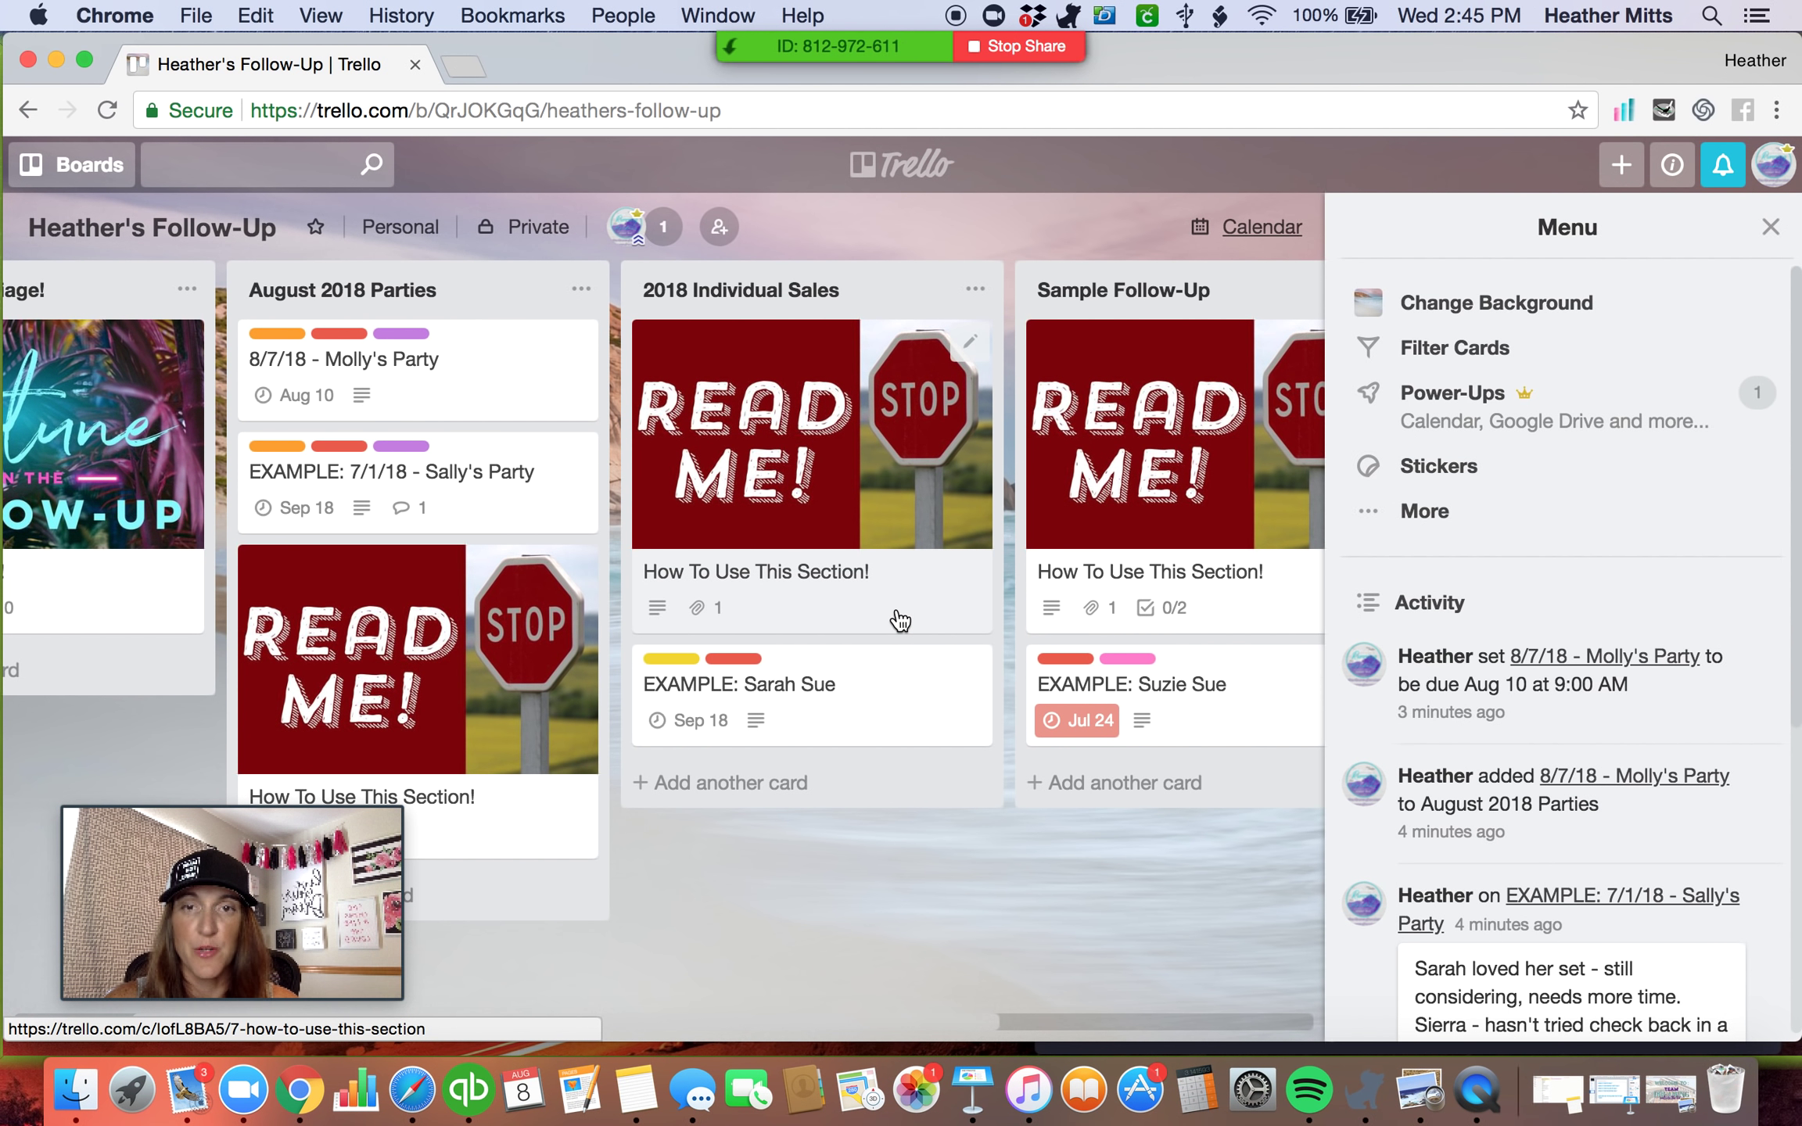
Read the instructions and message checklist on the "How To Use This Section!" card in the Sample Follow-Up list.
scroll(899, 620, "right", 1)
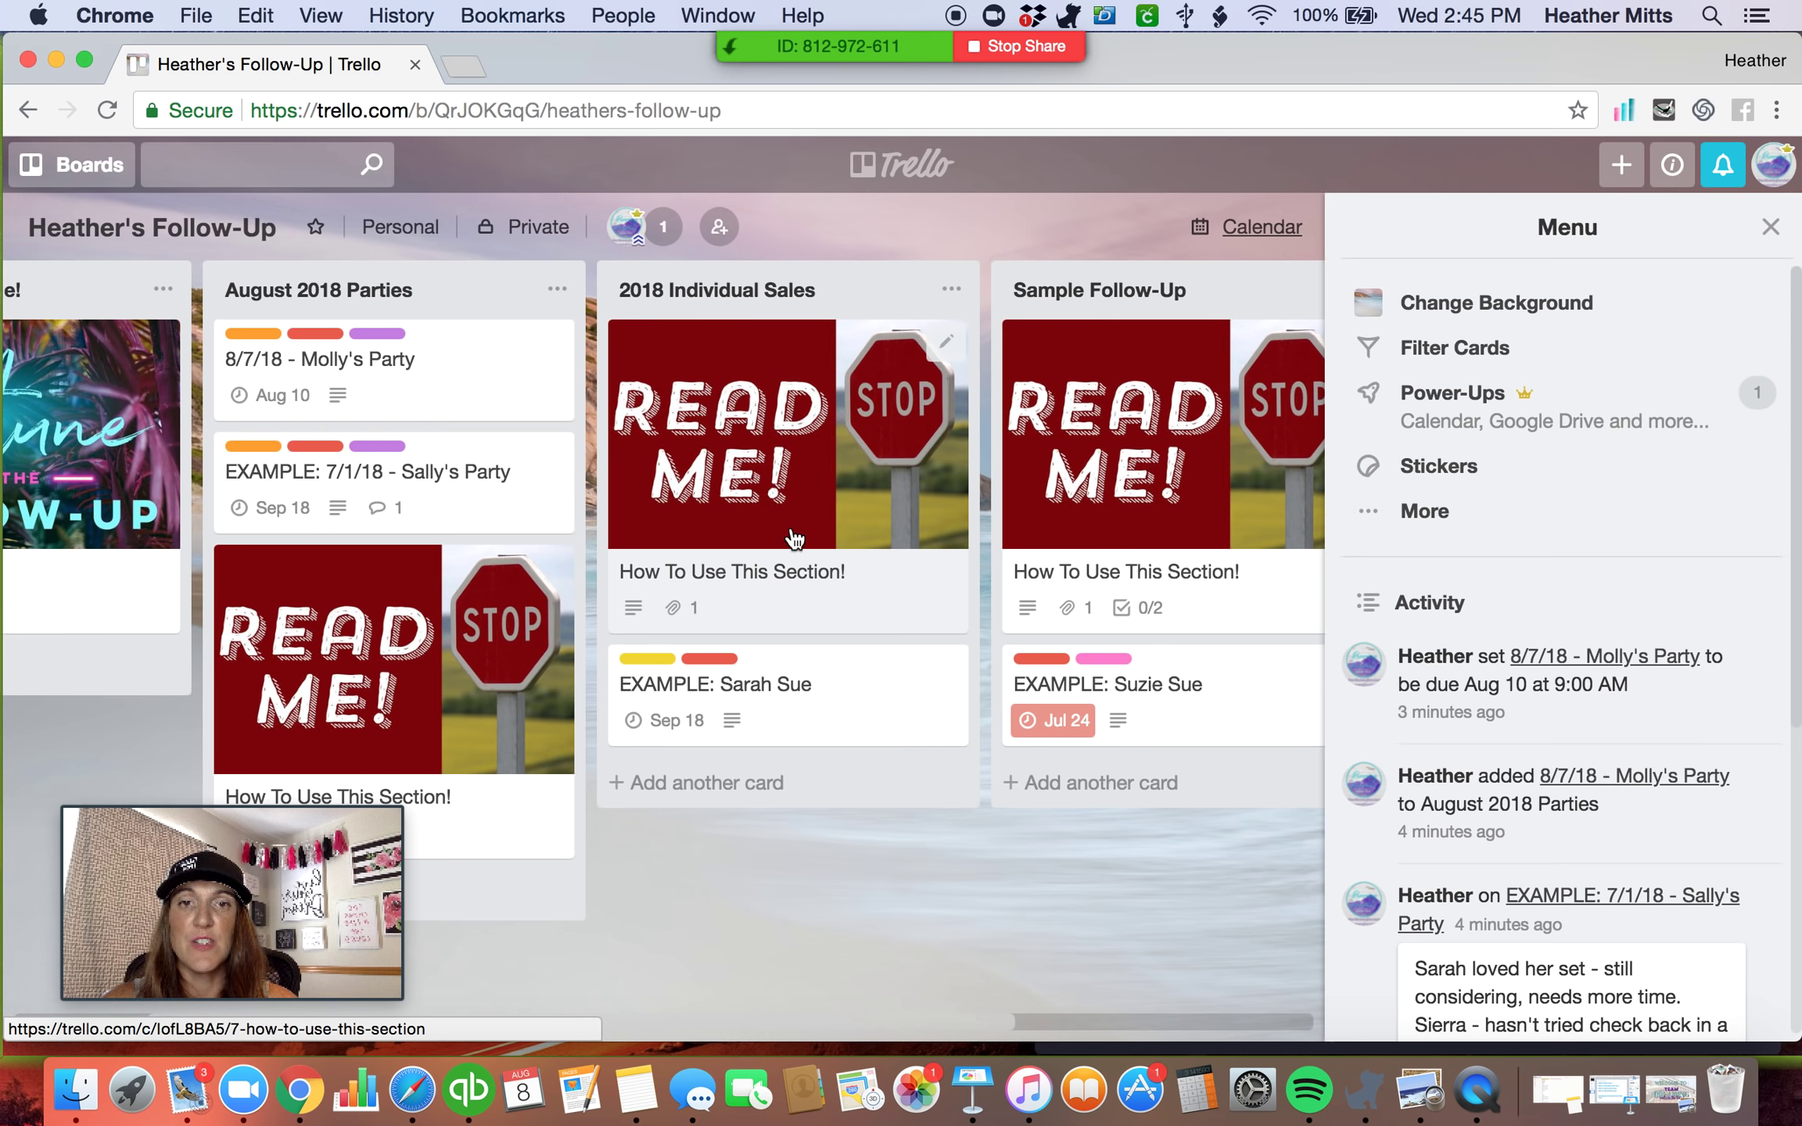
scroll(794, 540, "right", 5)
scroll(901, 219, "right", 3)
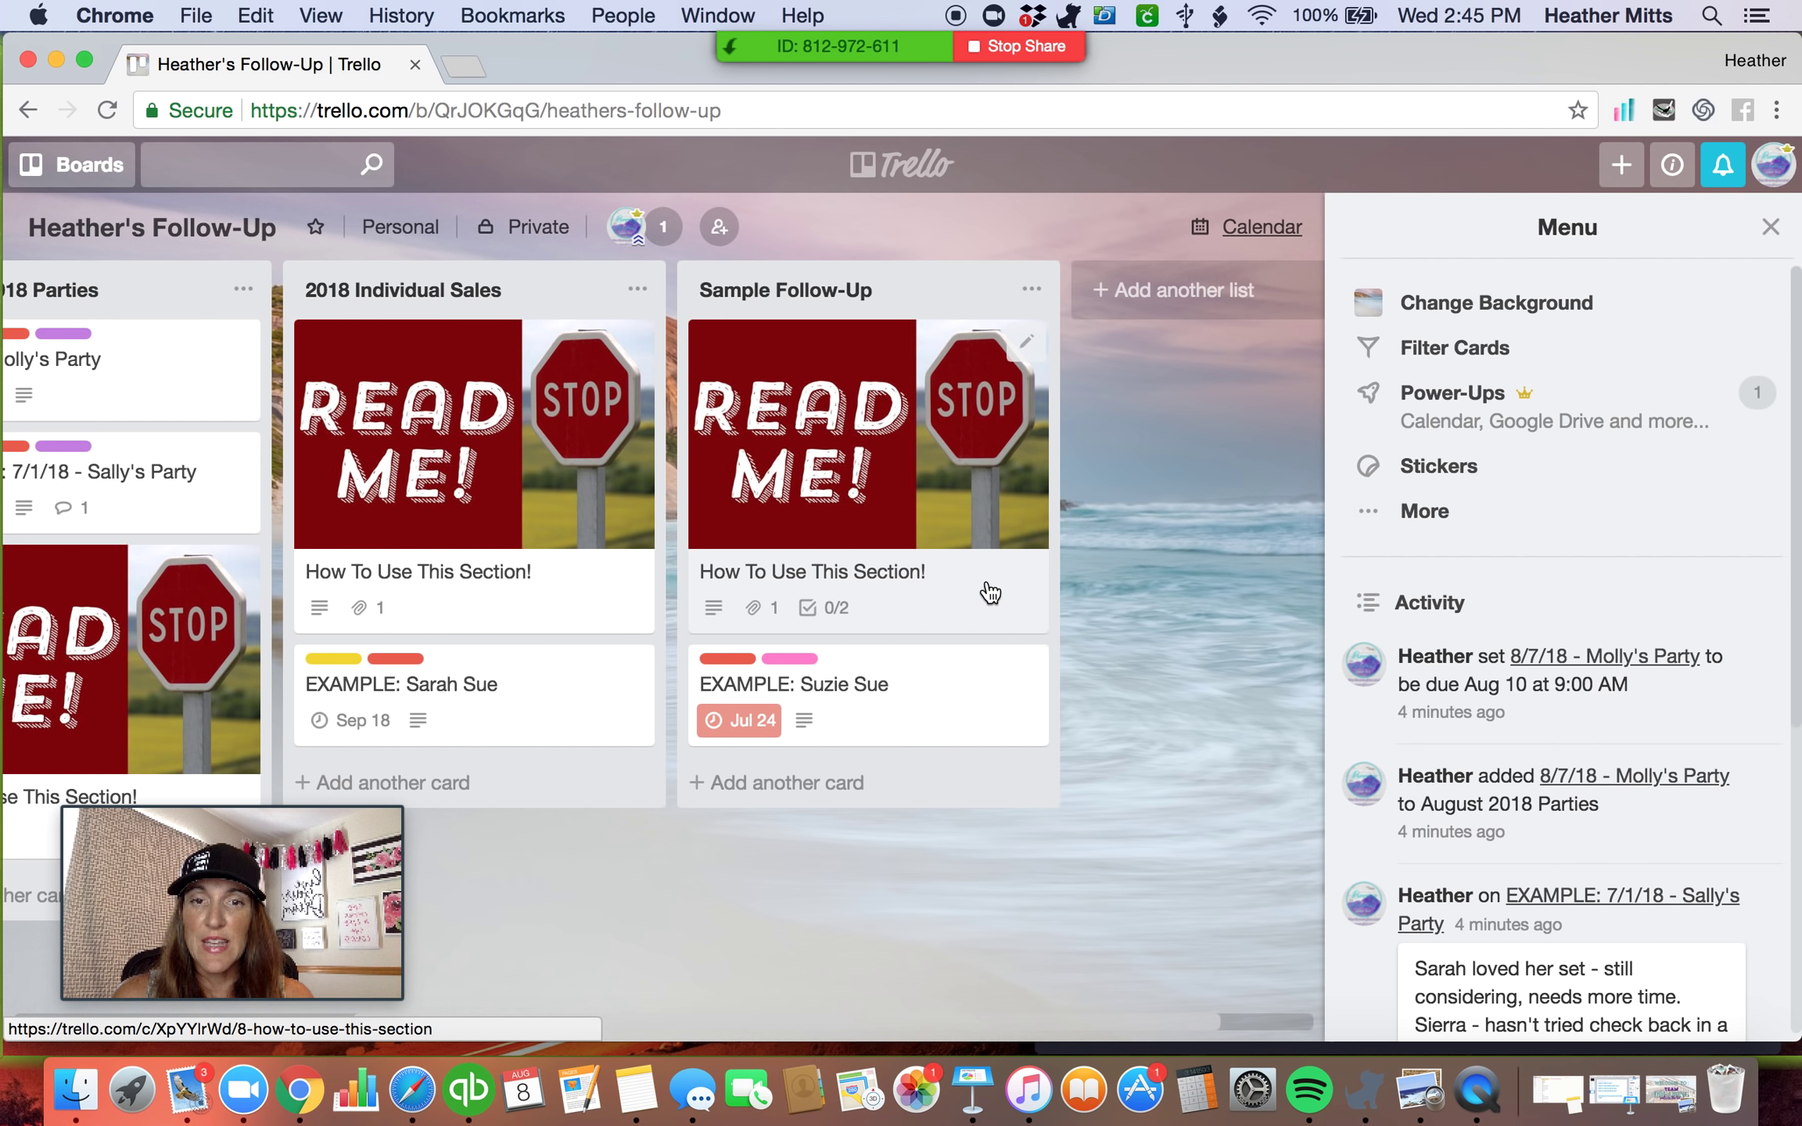
left_click(929, 496)
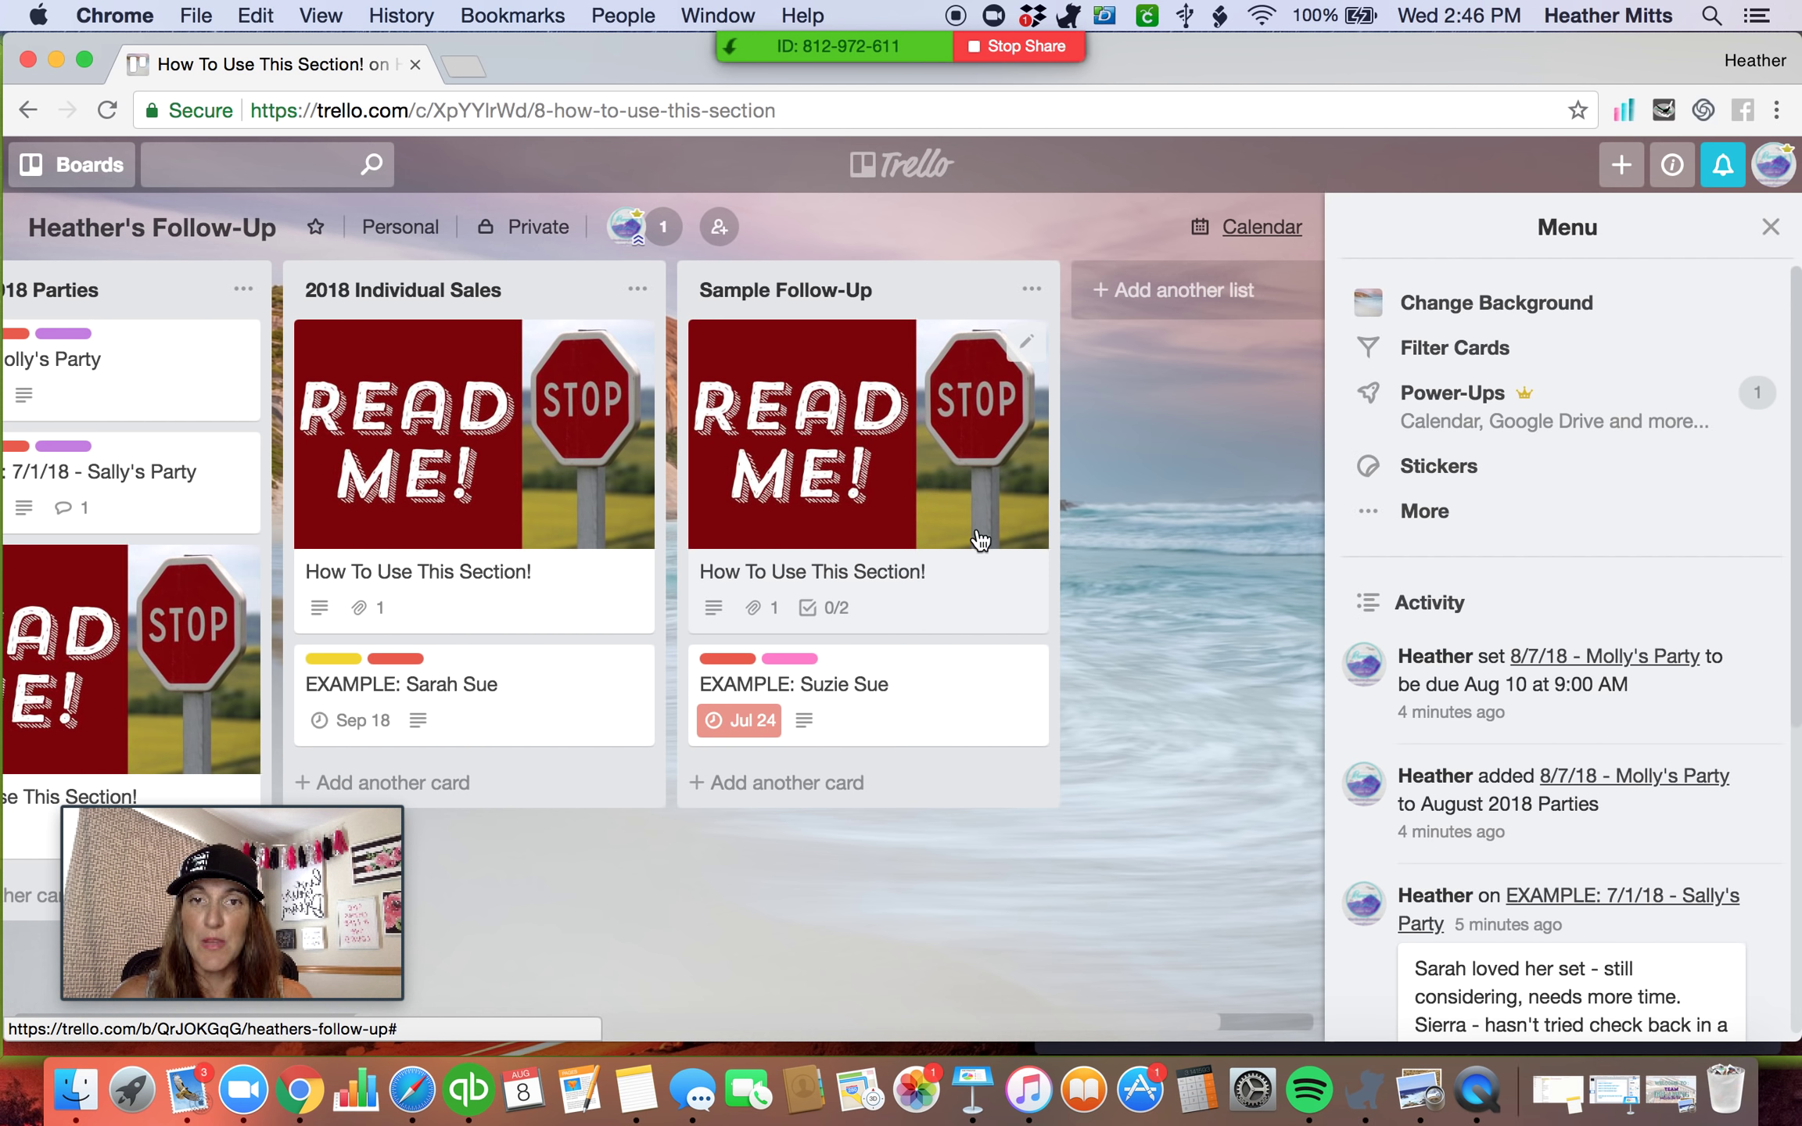
scroll(888, 659, "down", 2)
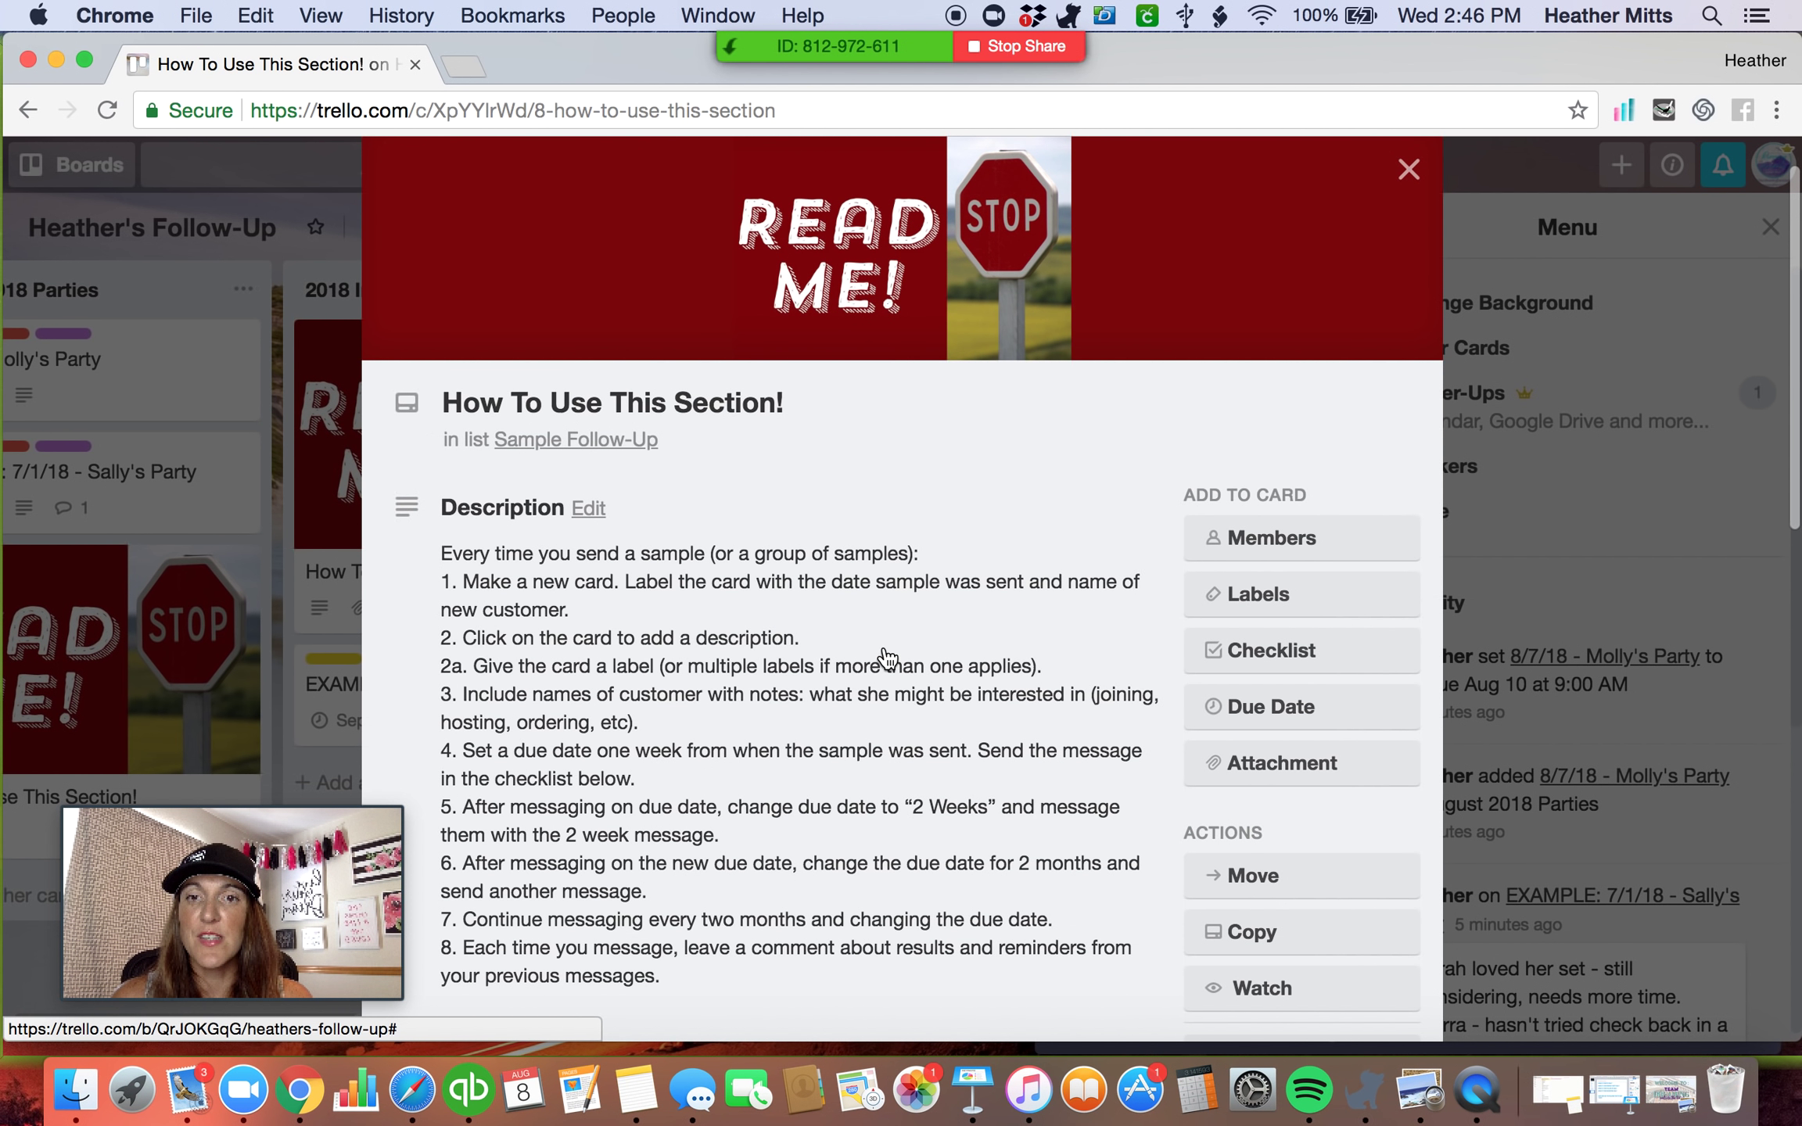
scroll(888, 659, "down", 8)
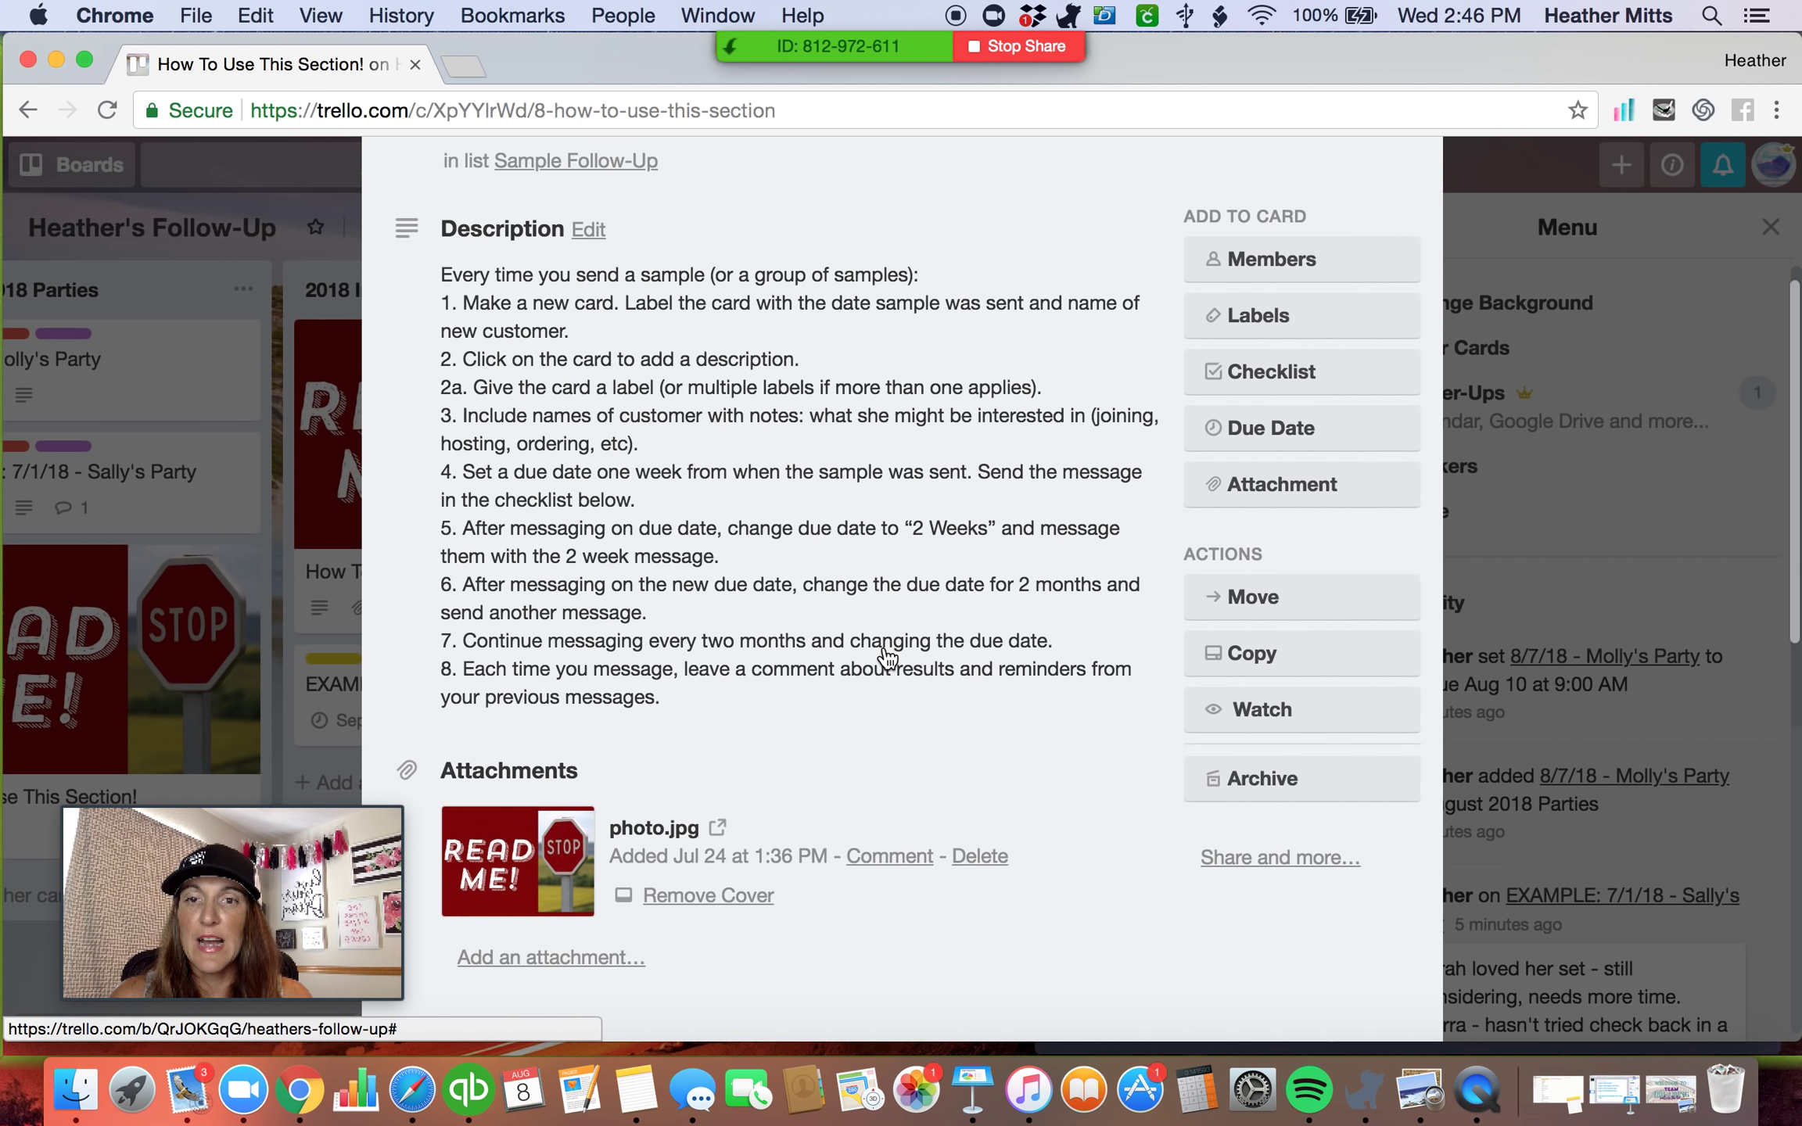
scroll(888, 660, "down", 9)
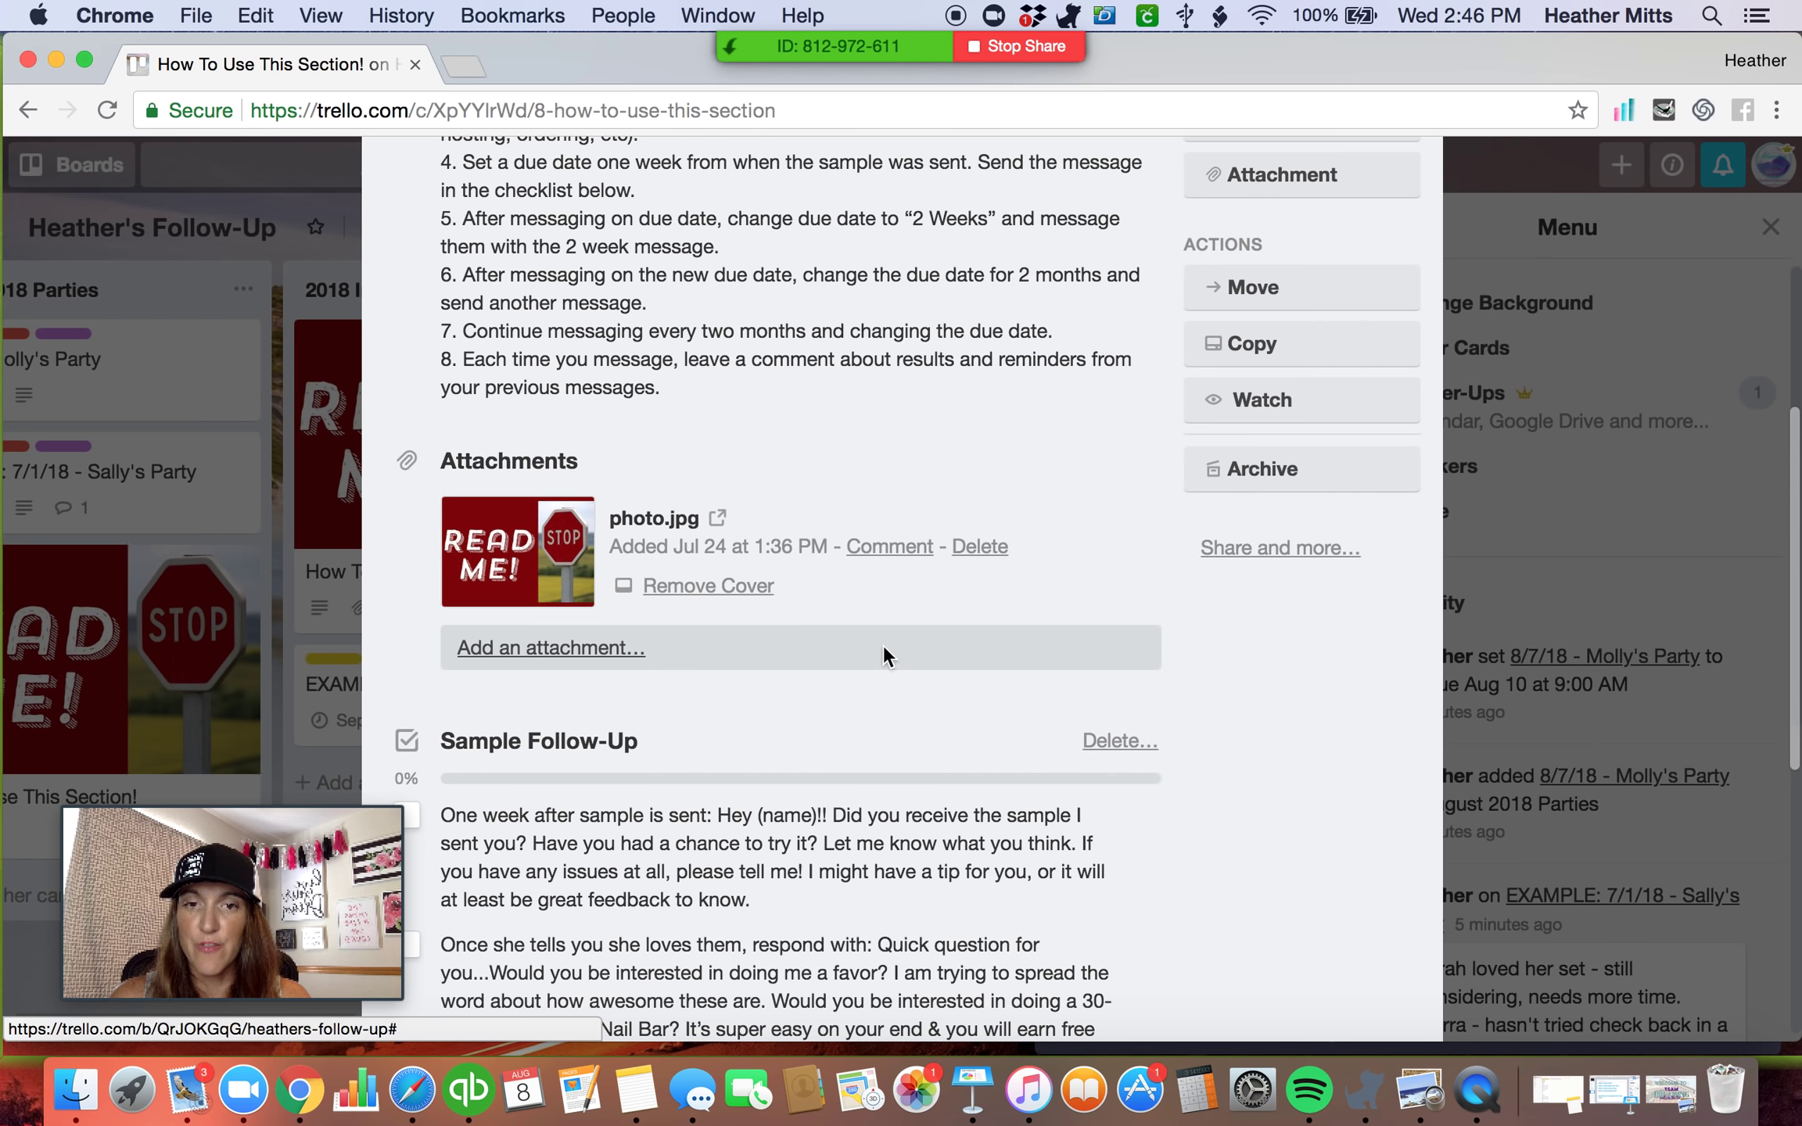
scroll(888, 660, "down", 5)
scroll(840, 827, "down", 1)
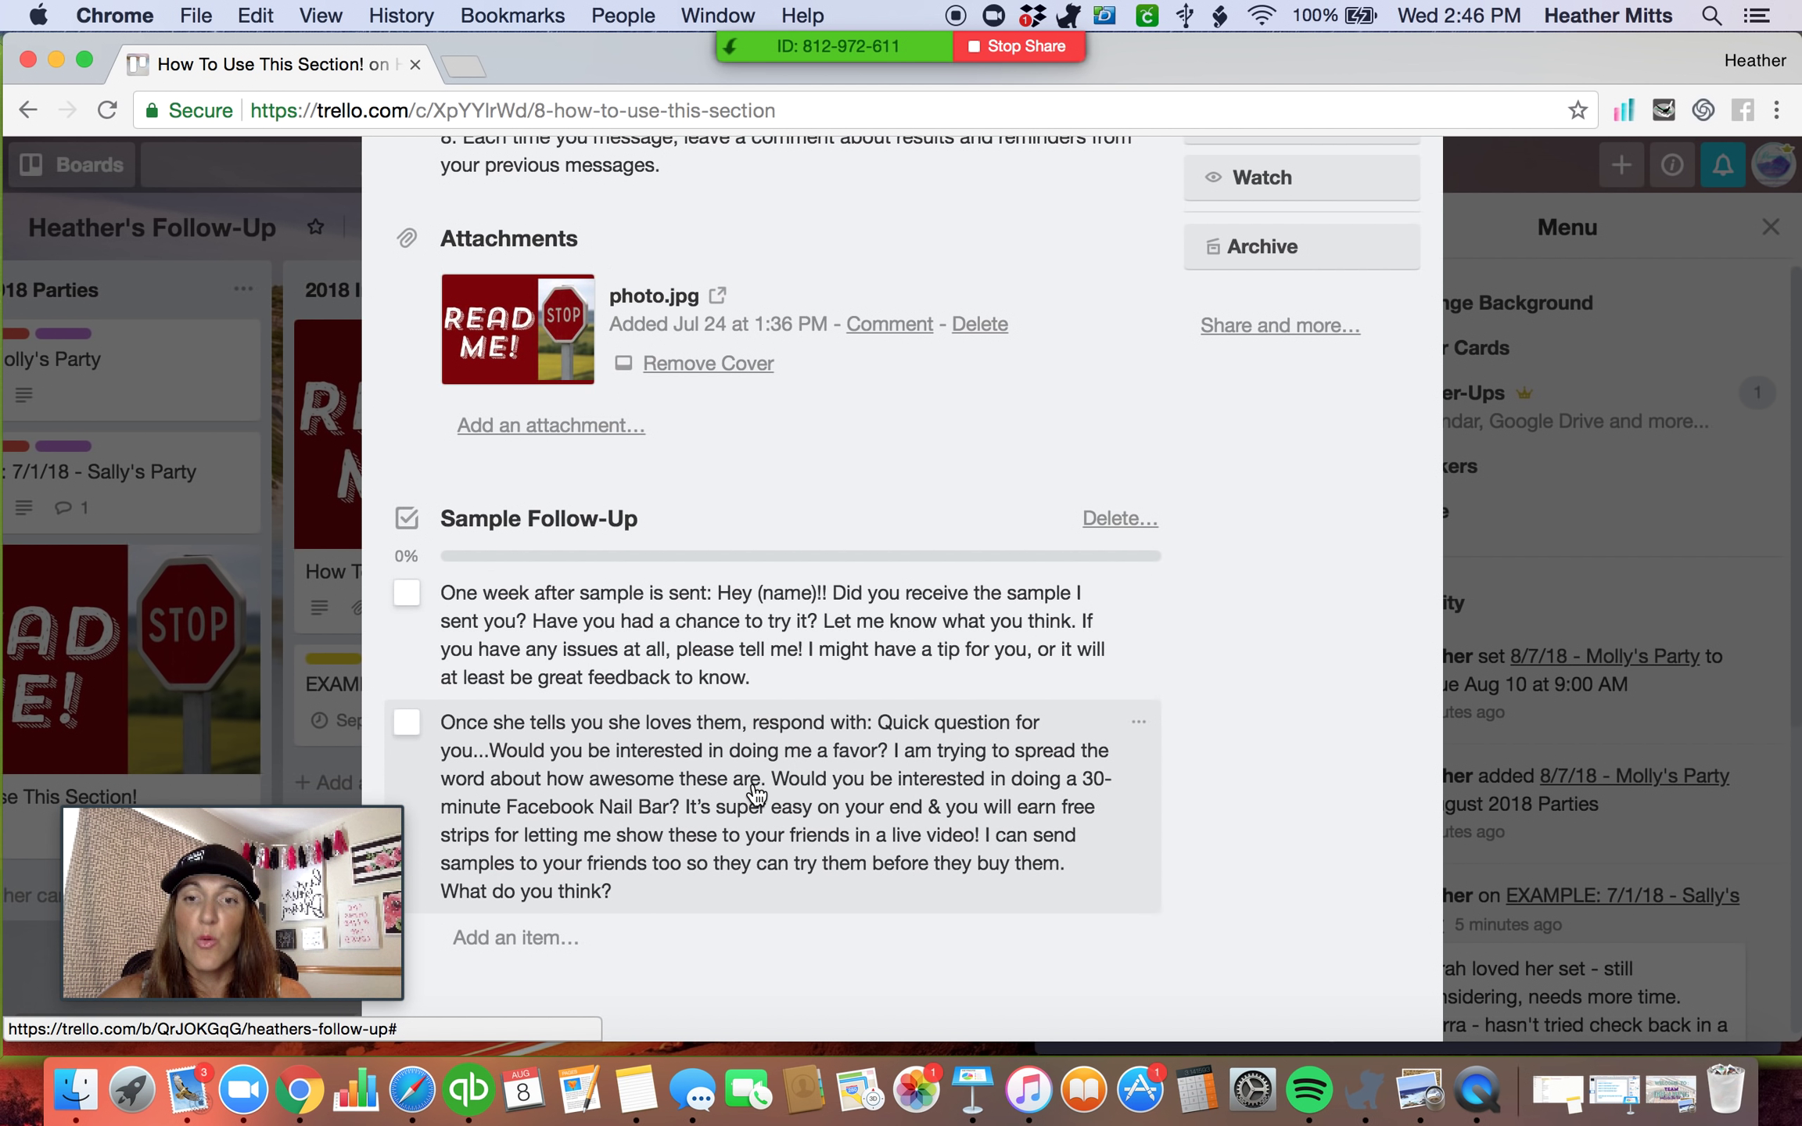
scroll(756, 794, "down", 2)
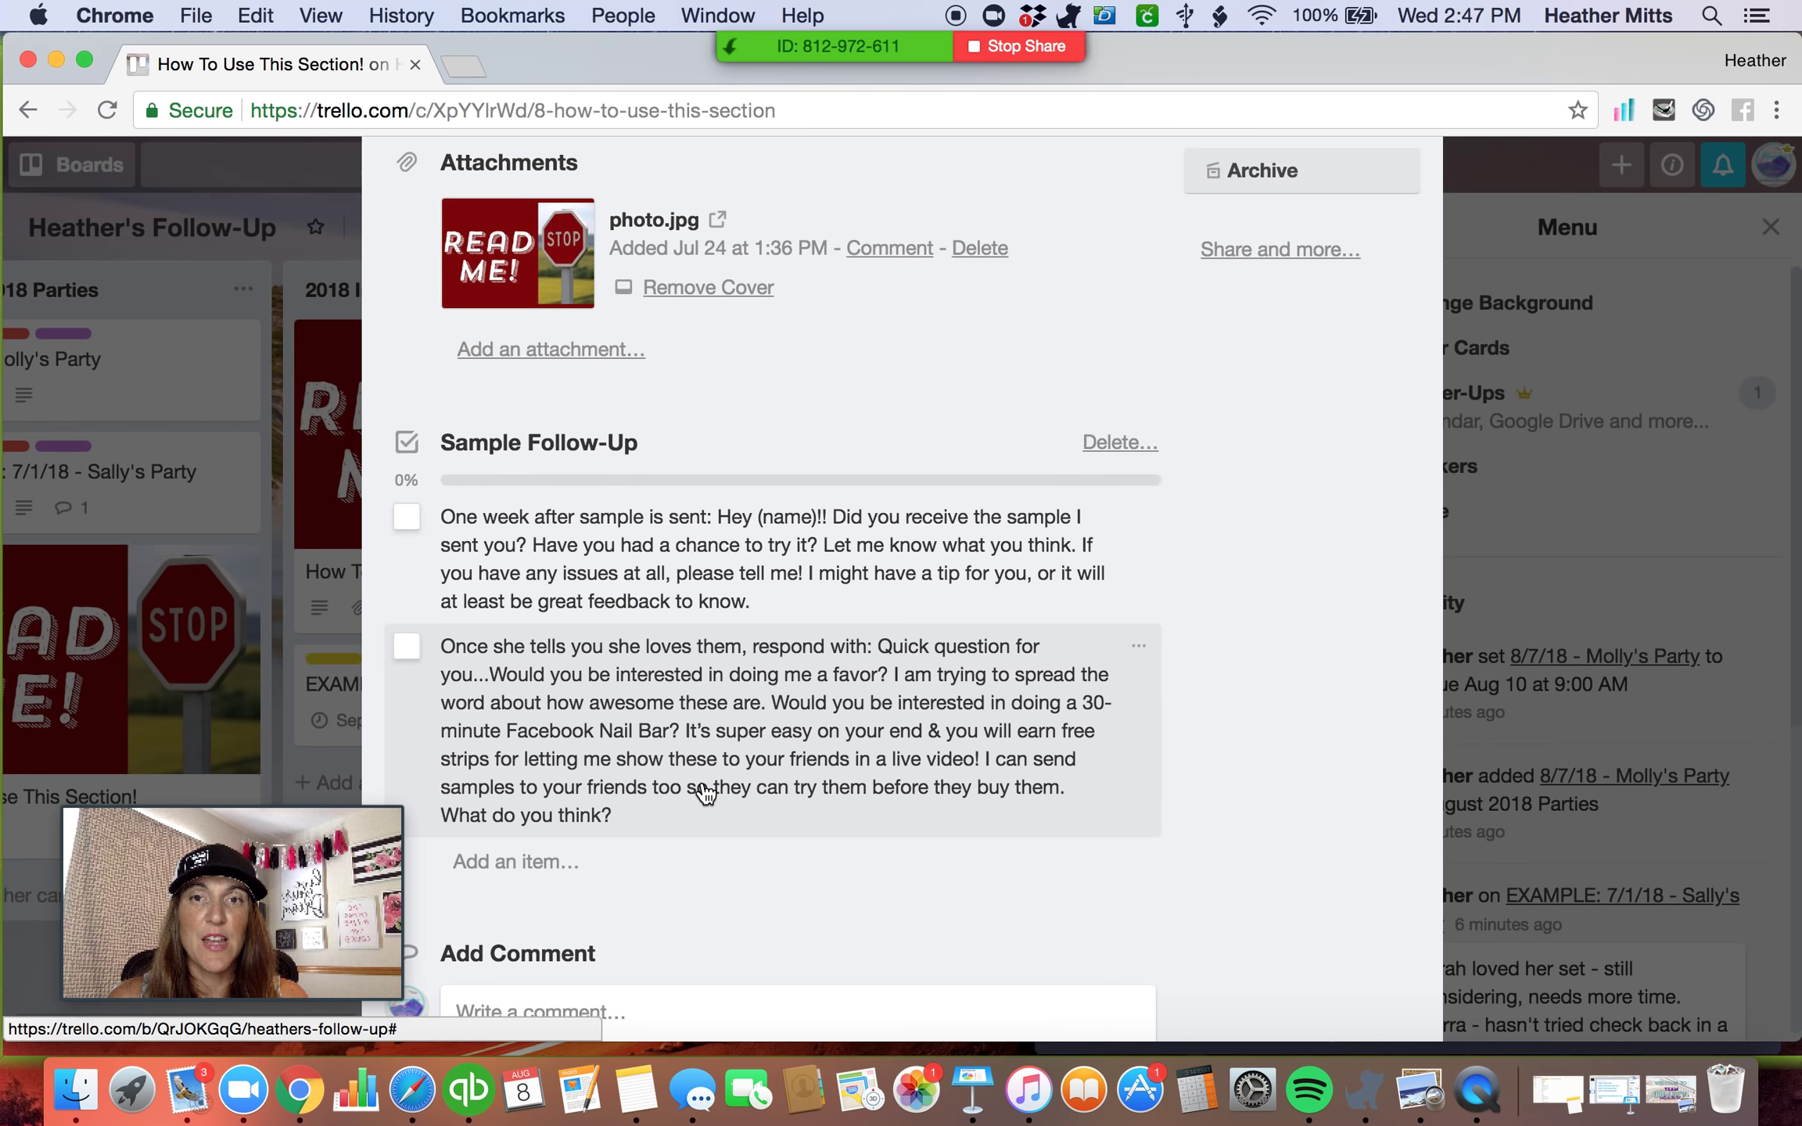
scroll(704, 791, "up", 6)
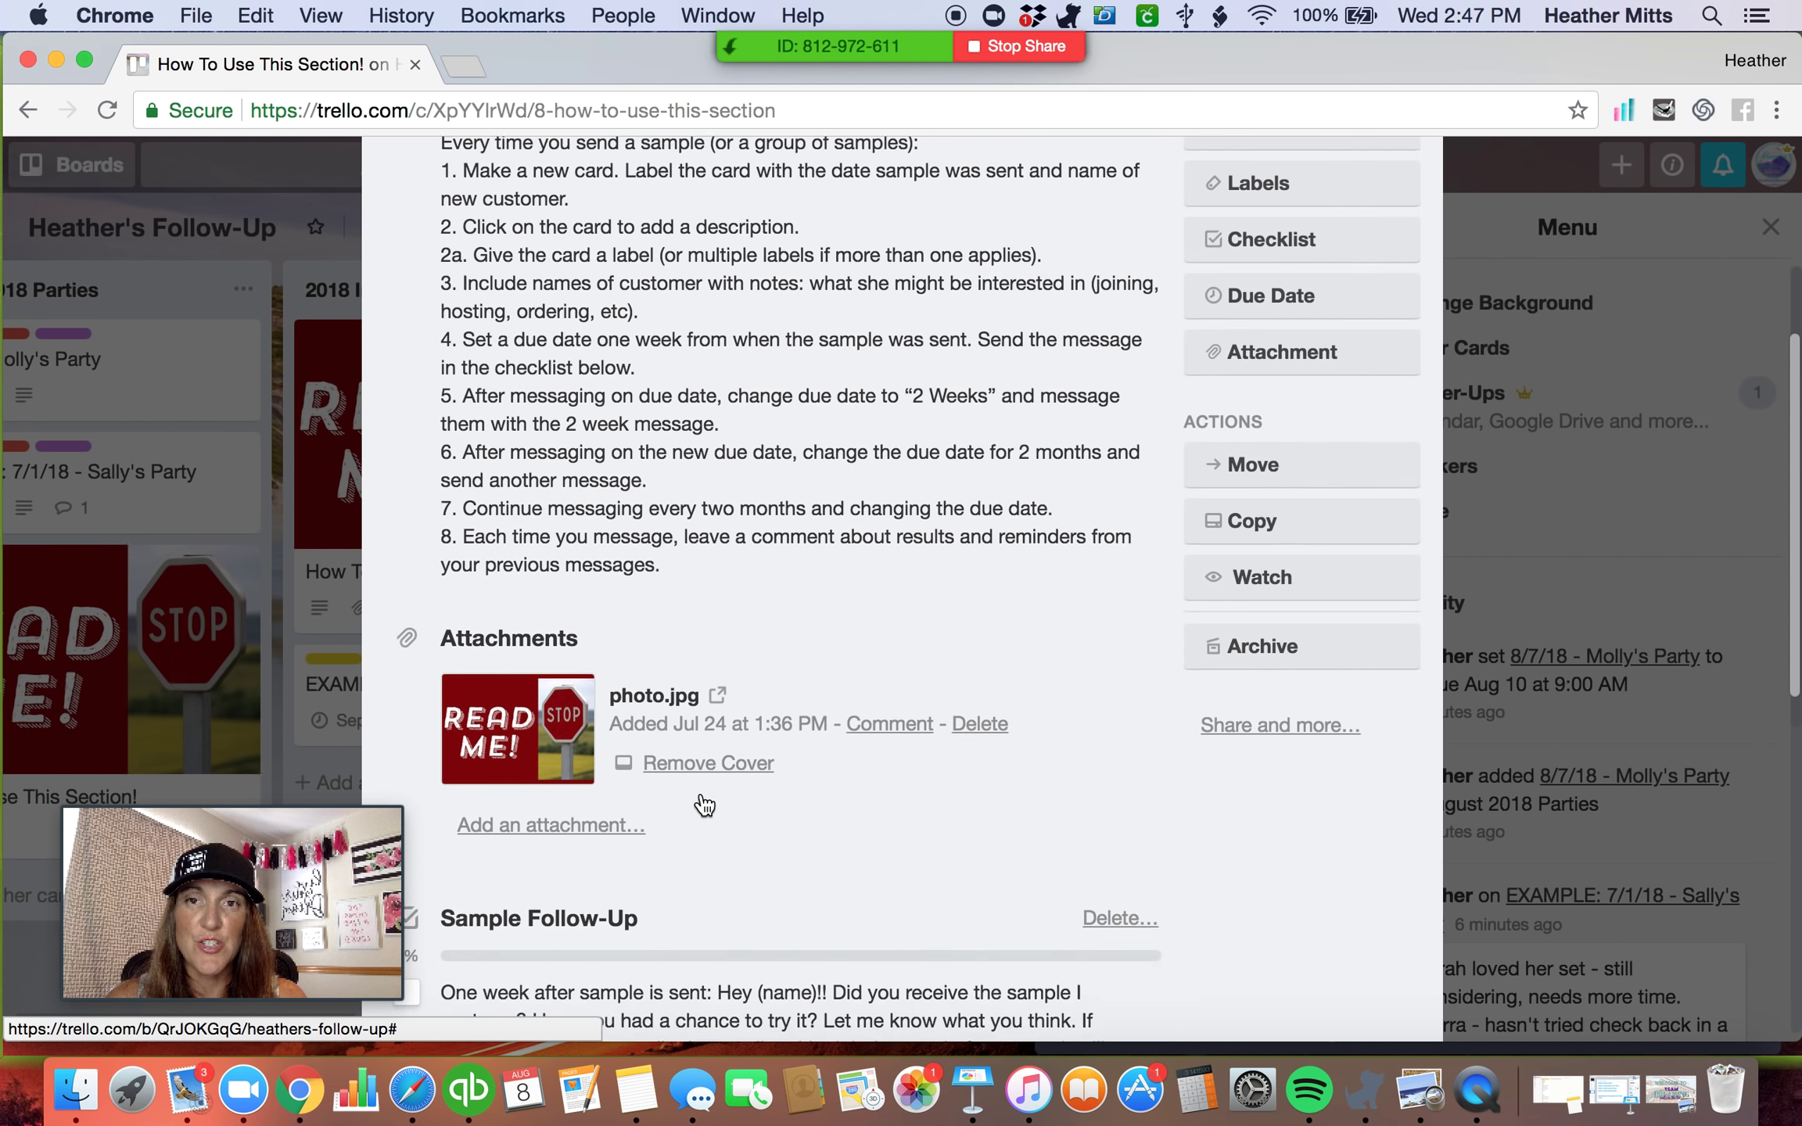
scroll(704, 803, "up", 6)
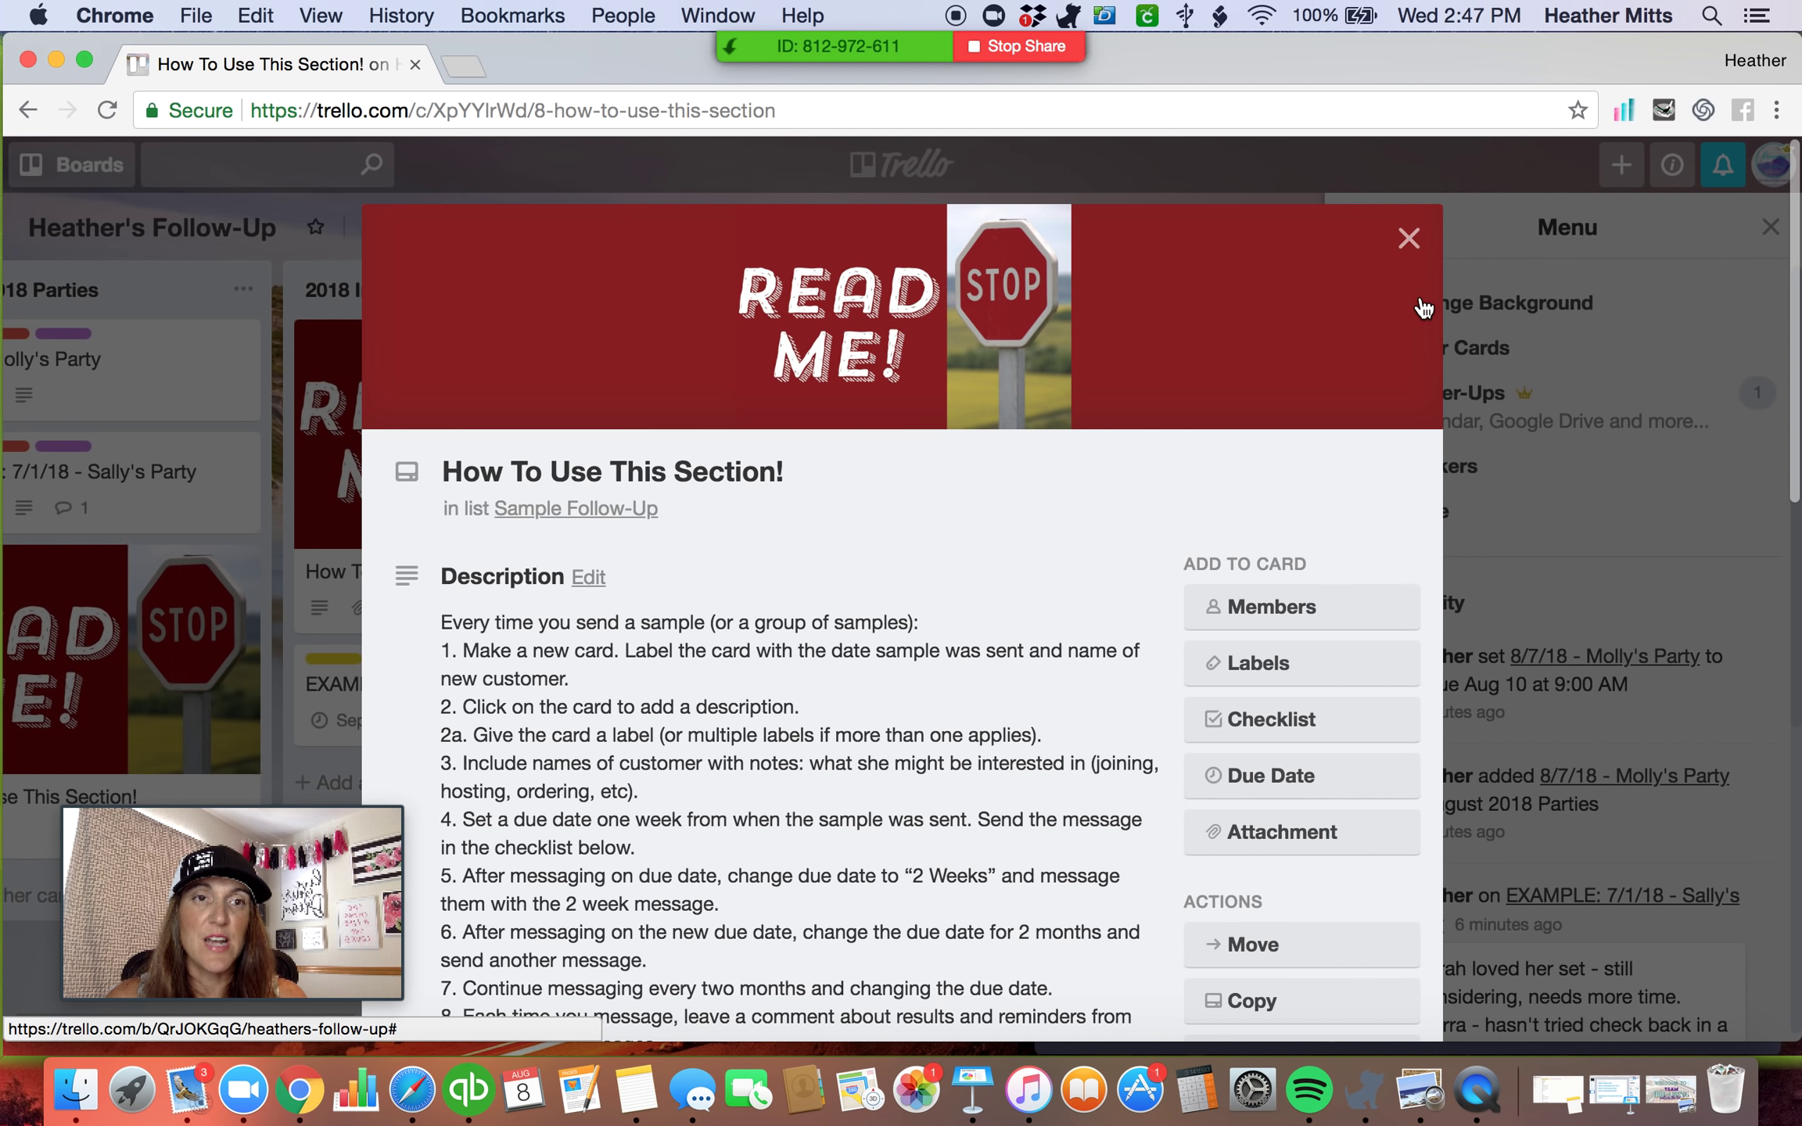
left_click(1410, 240)
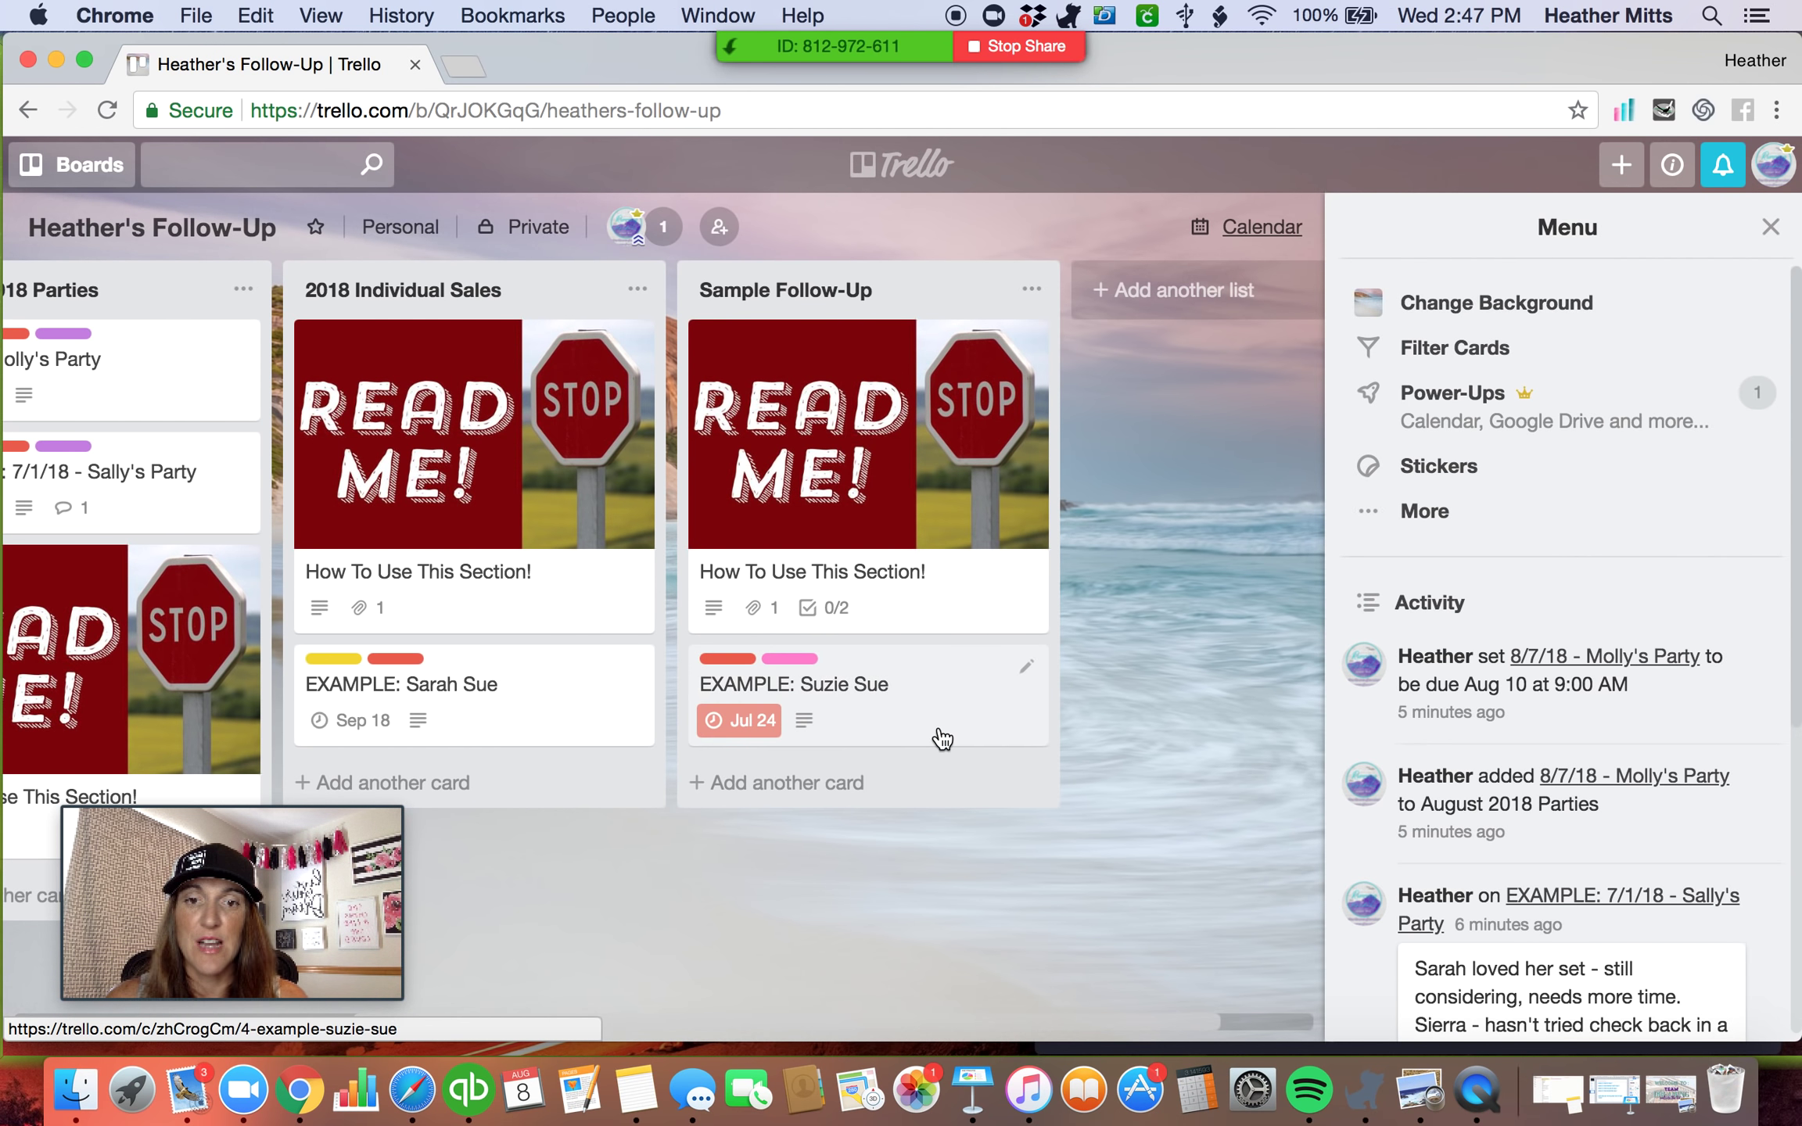
Create a blue "Interest in Party" label and apply it to the example customer card in the Sample Follow-Up list.
left_click(909, 696)
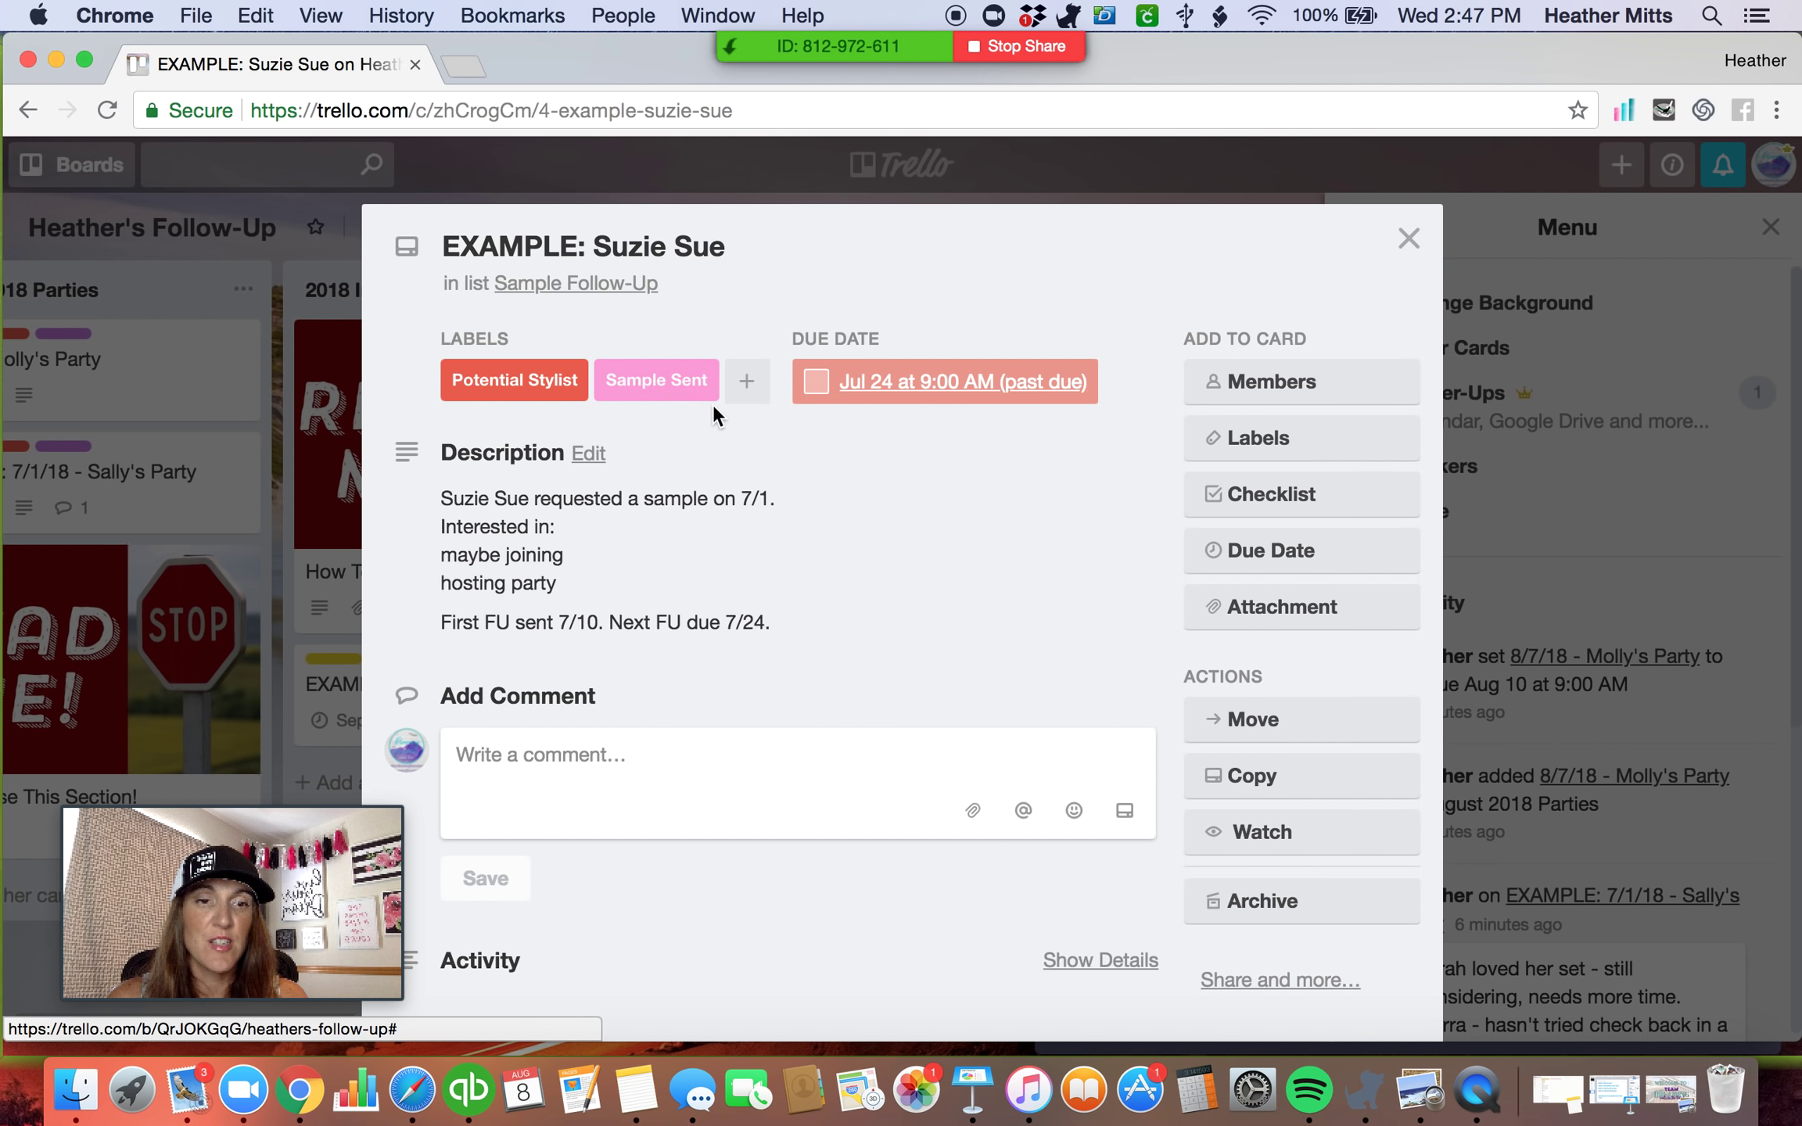
left_click(1279, 441)
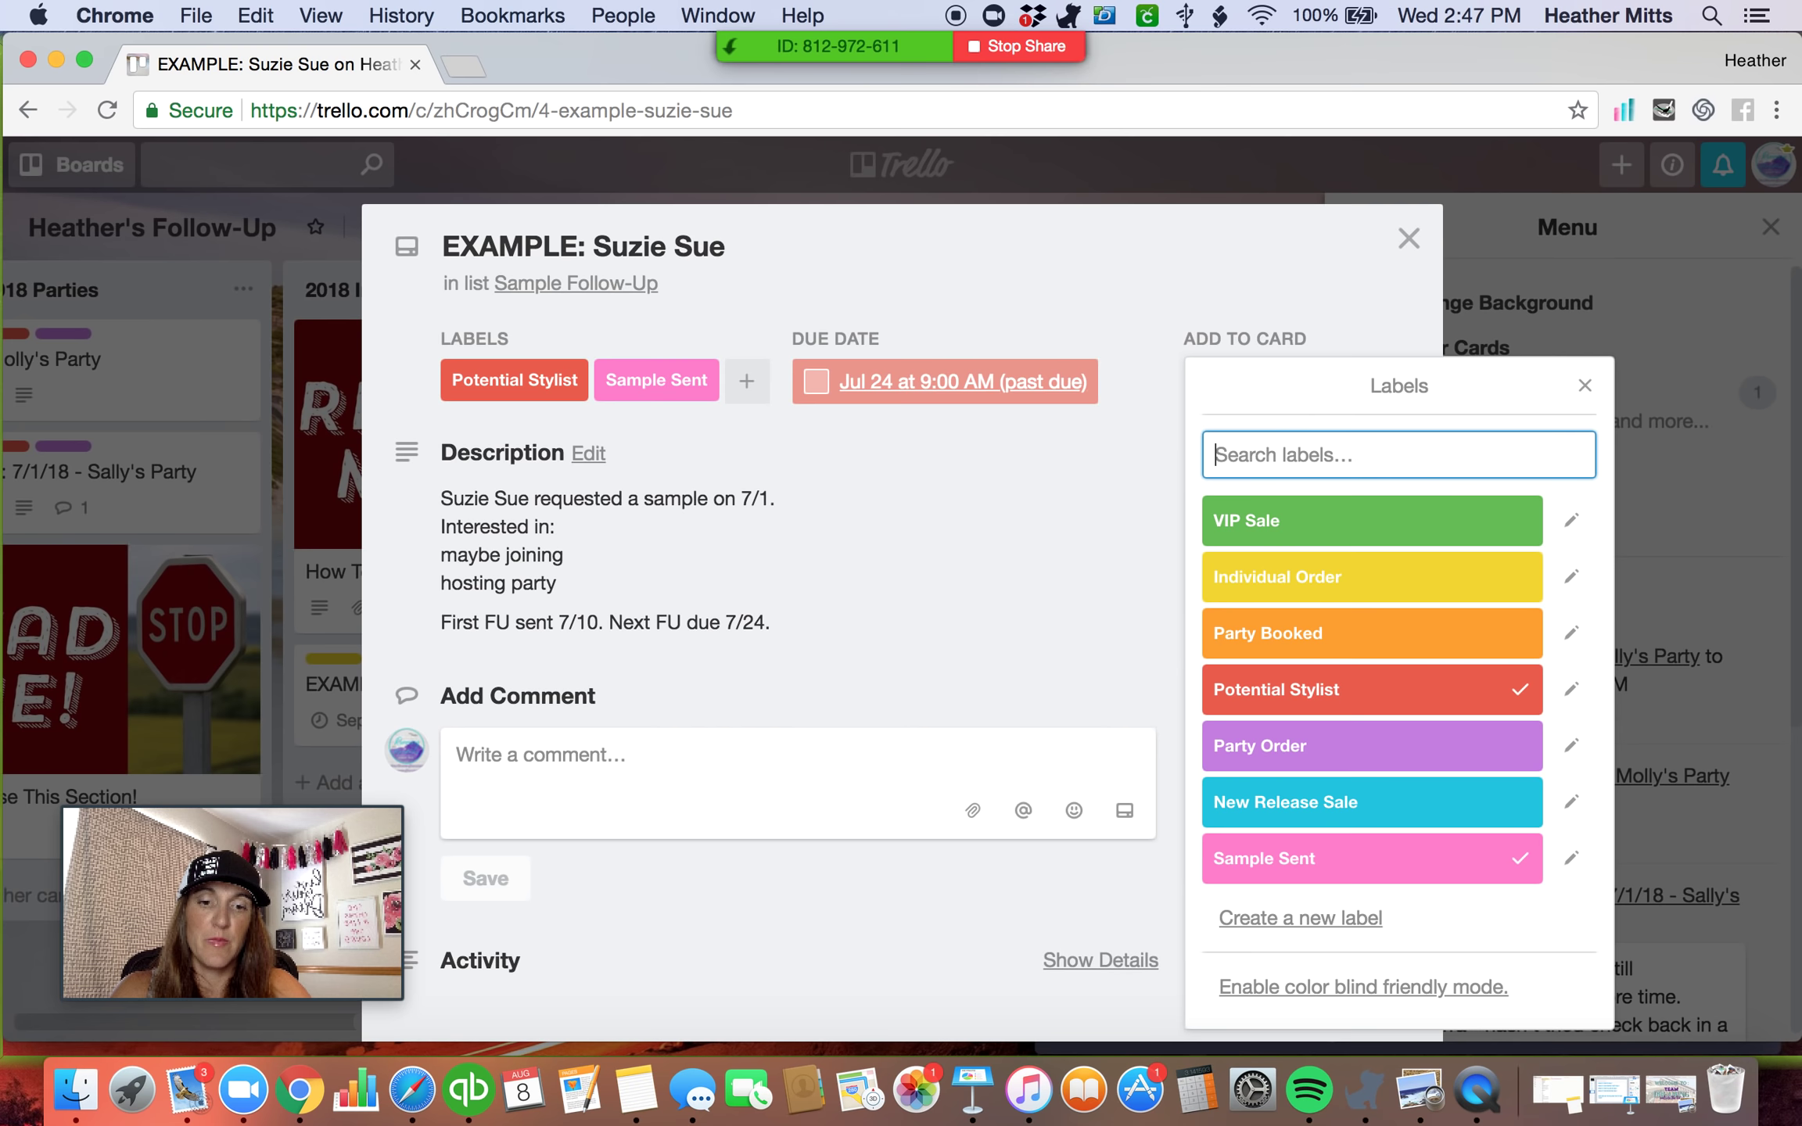
type("Interest in Party")
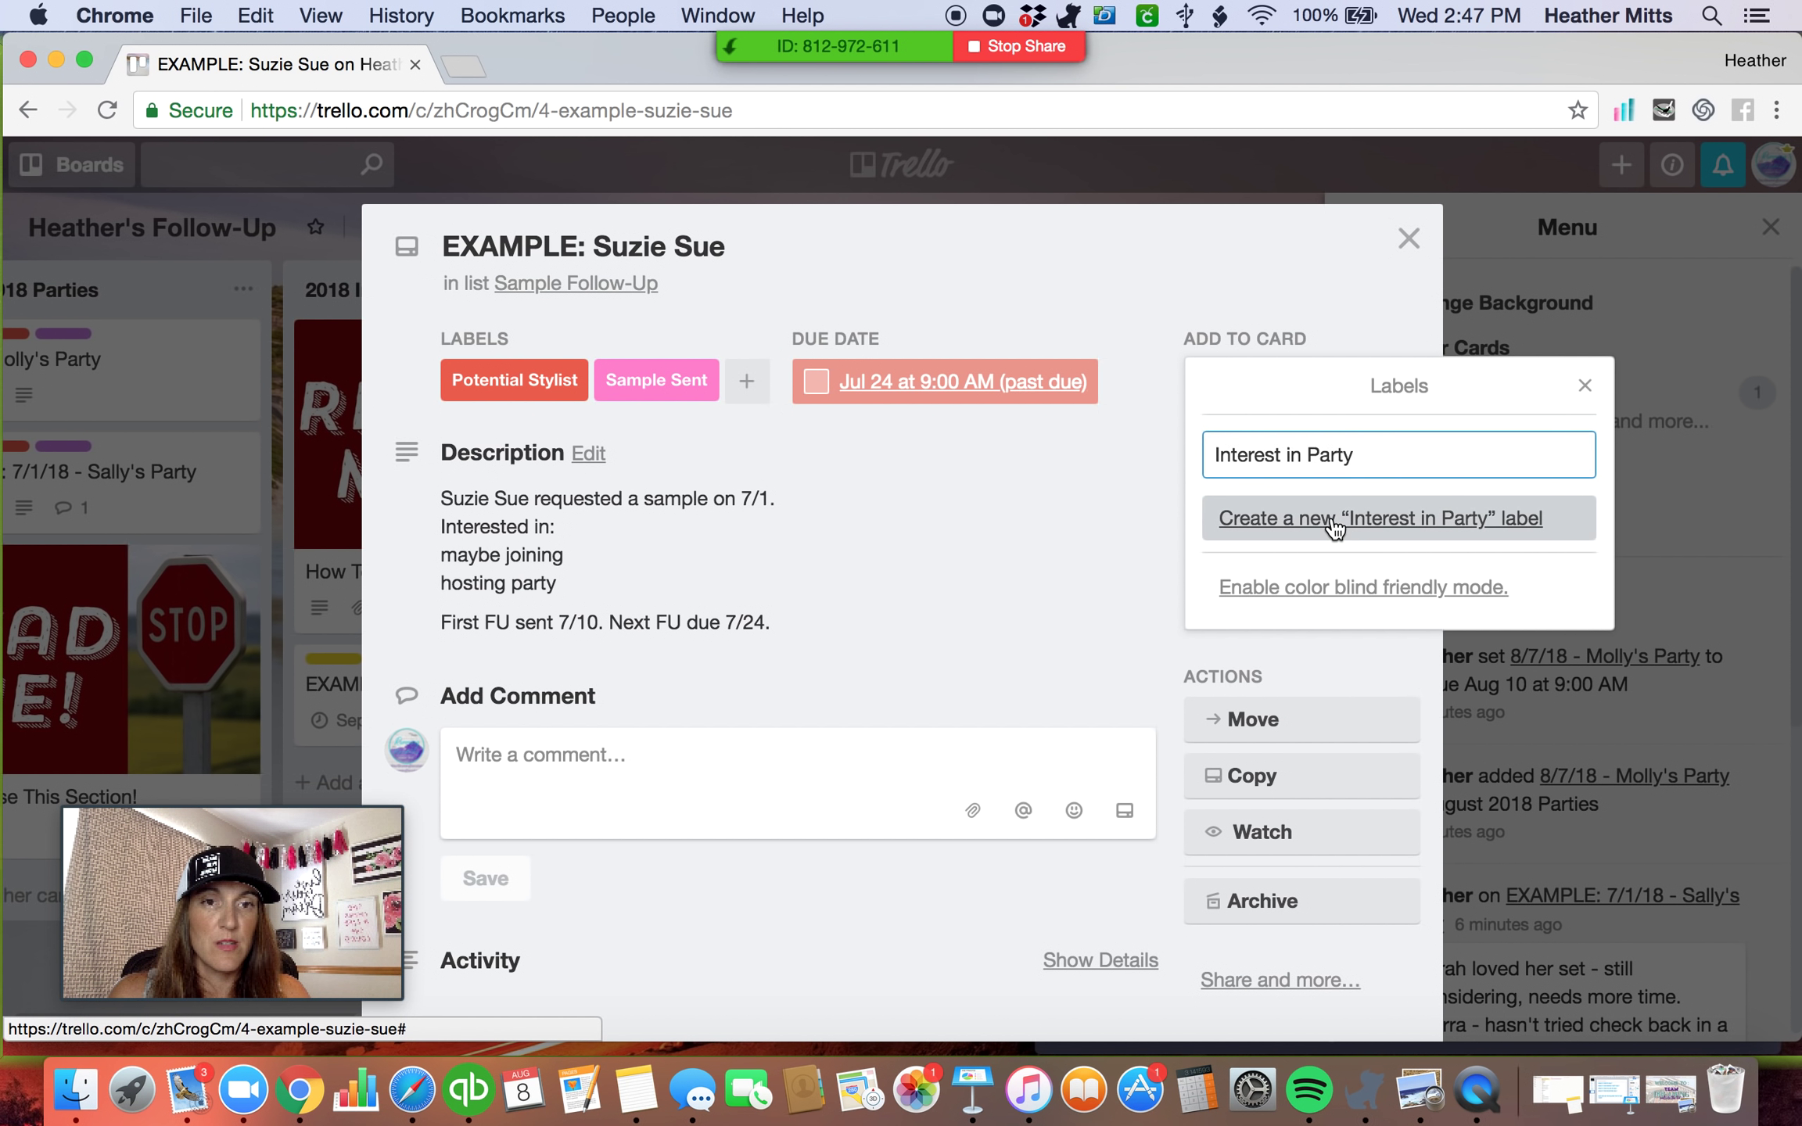
left_click(1226, 520)
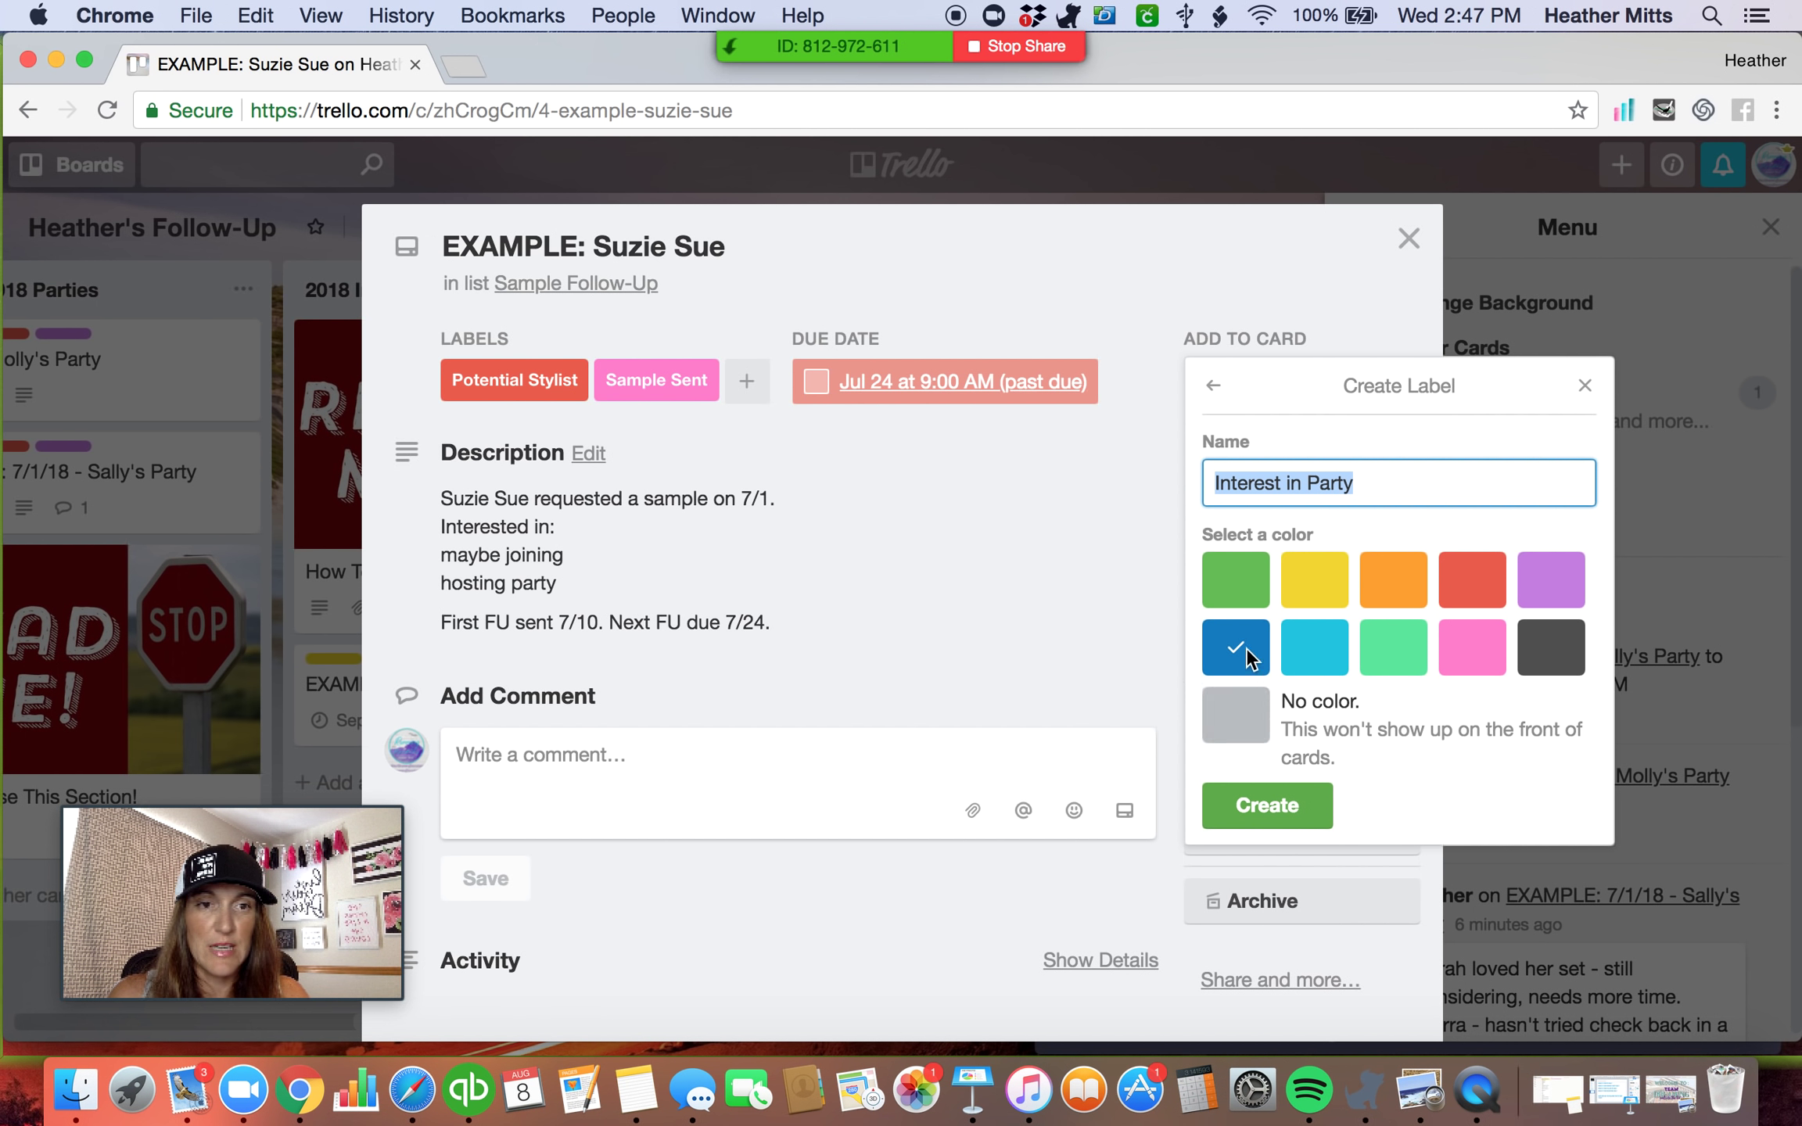
left_click(1254, 821)
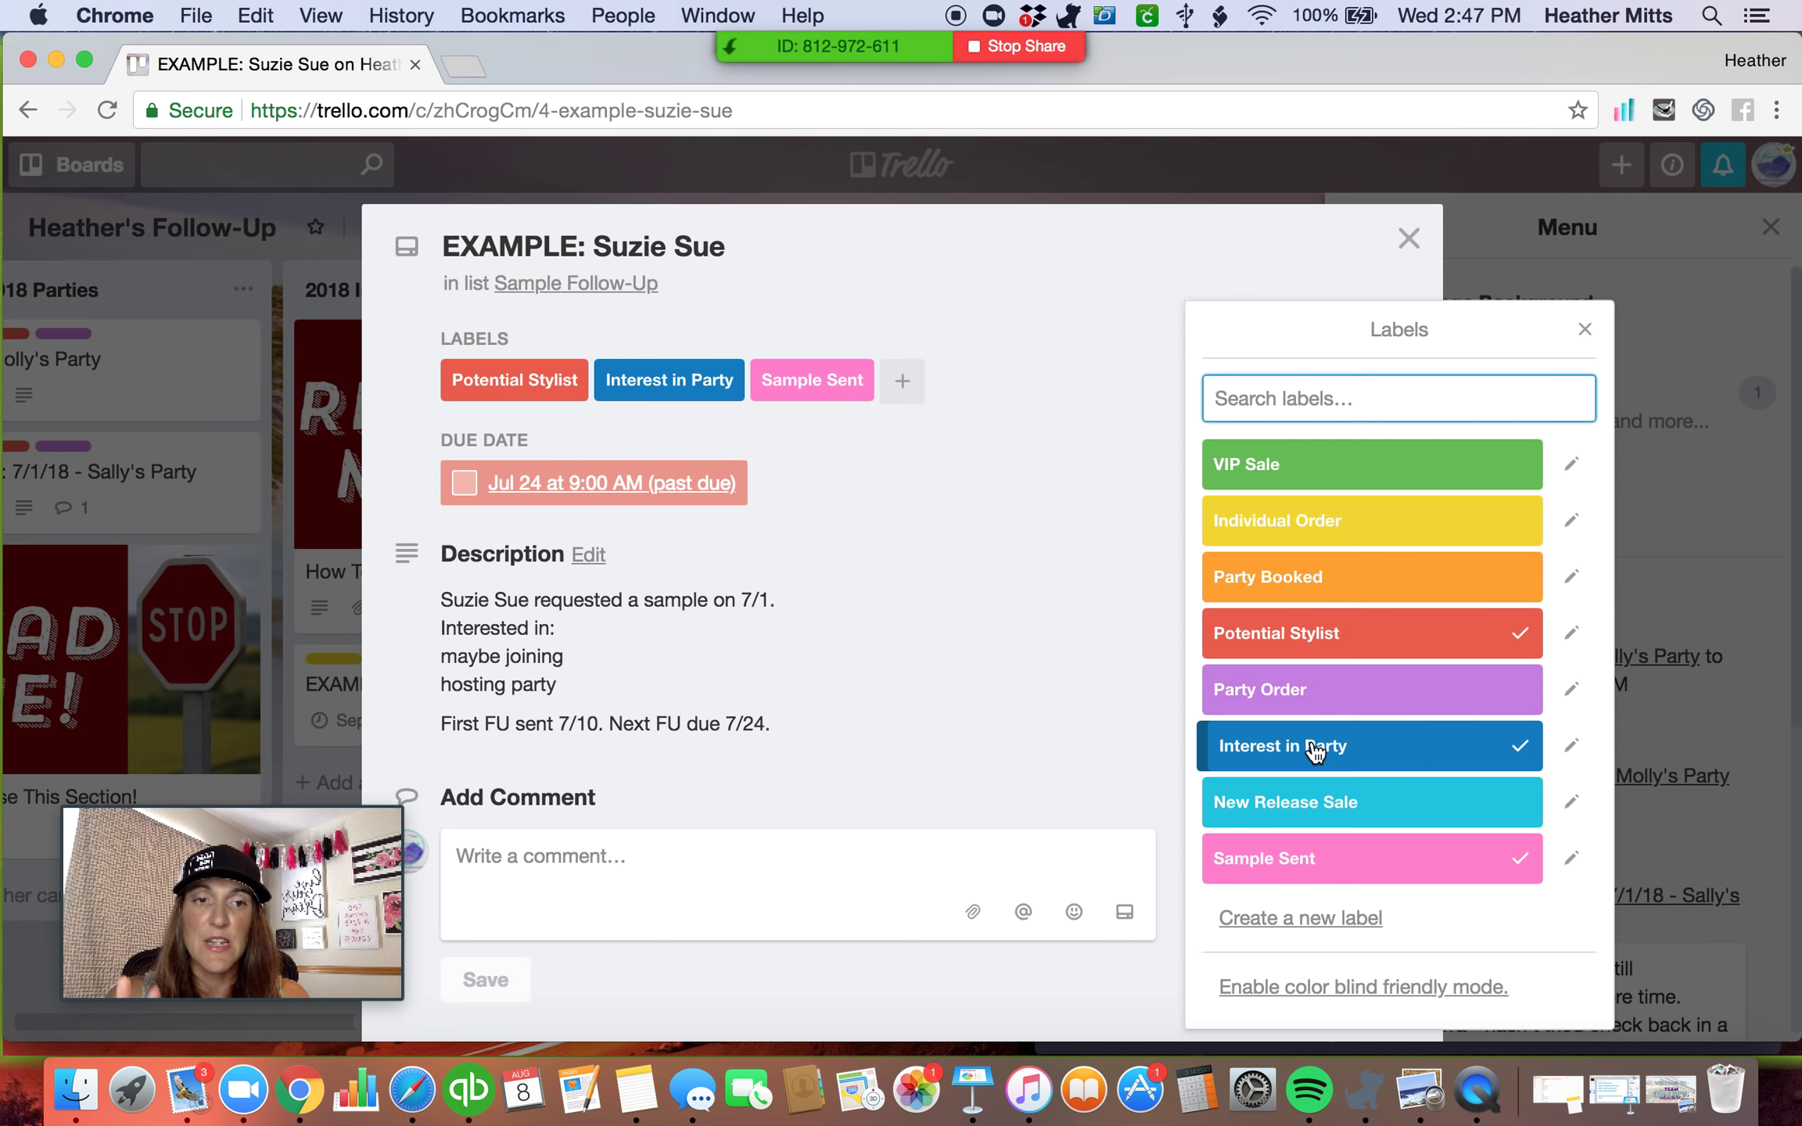
left_click(1584, 330)
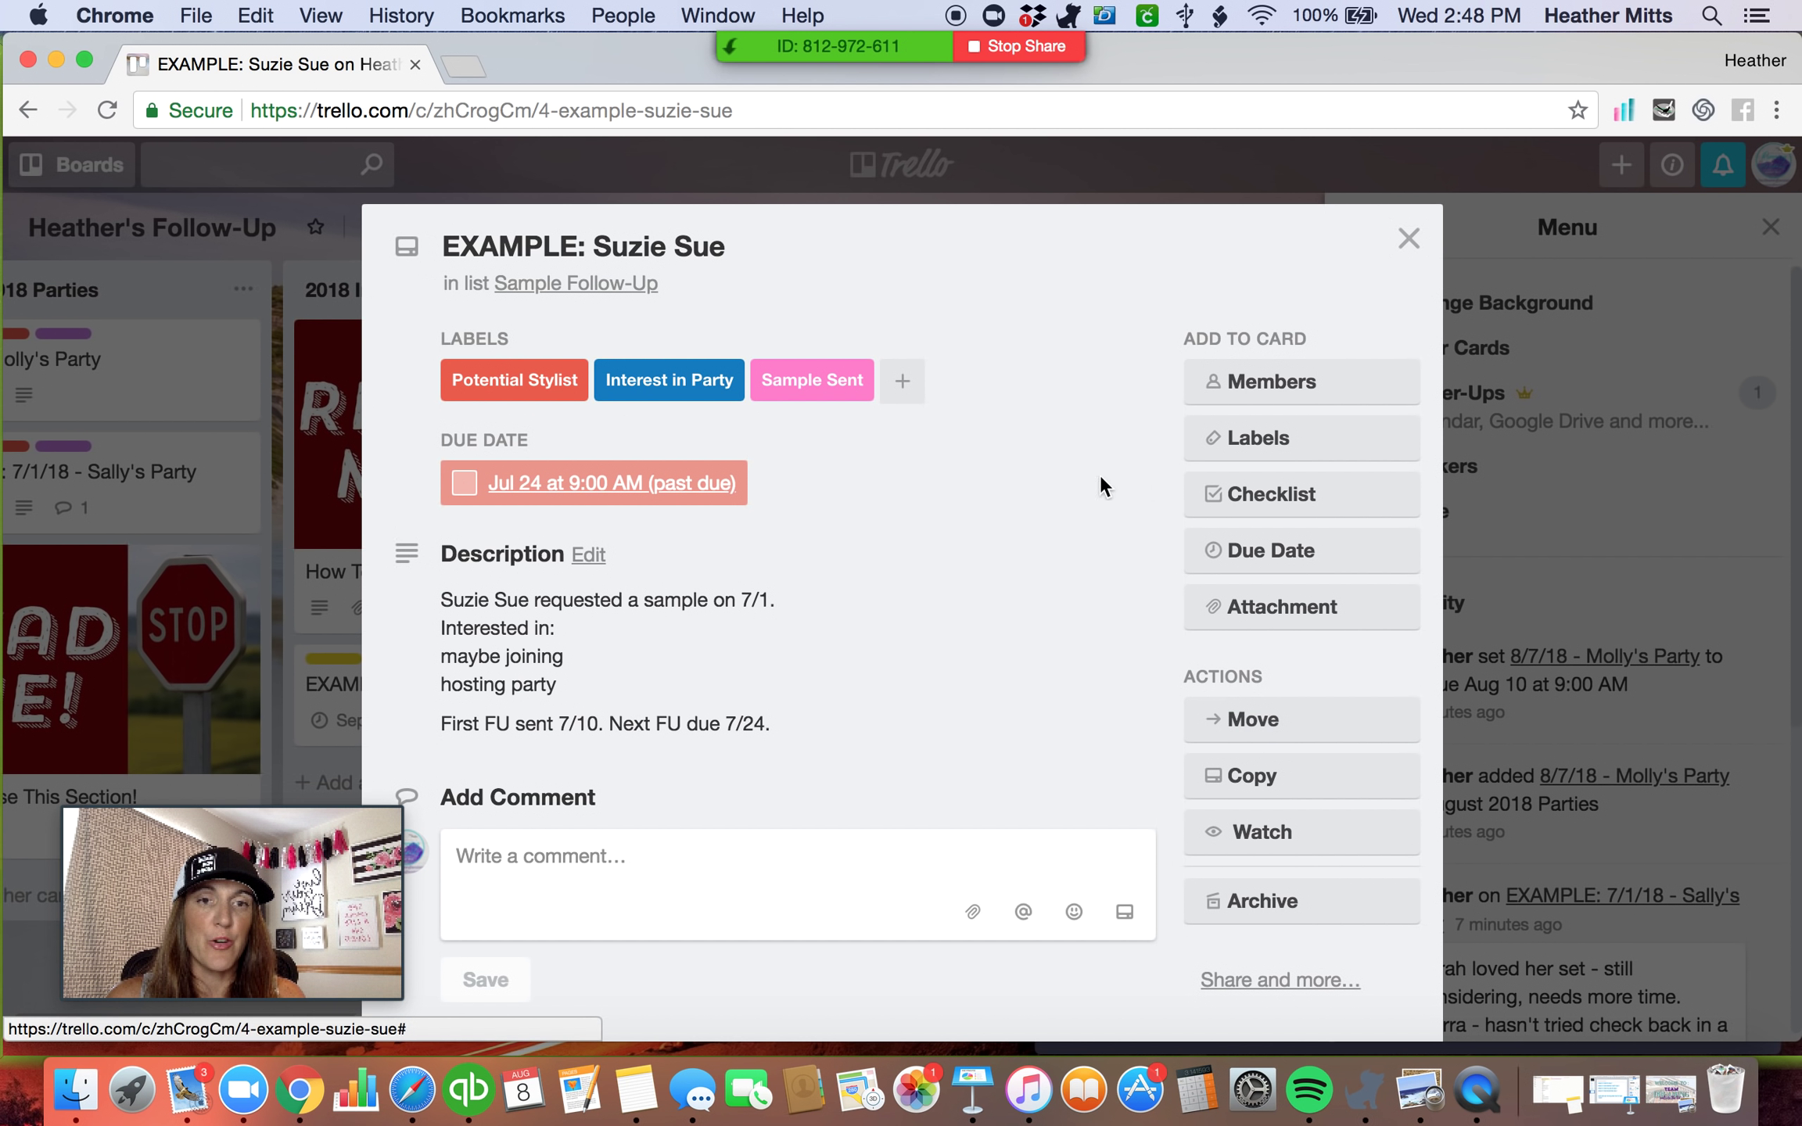
Write the comment "Party booked for 8/30" on the example customer card.
left_click(516, 864)
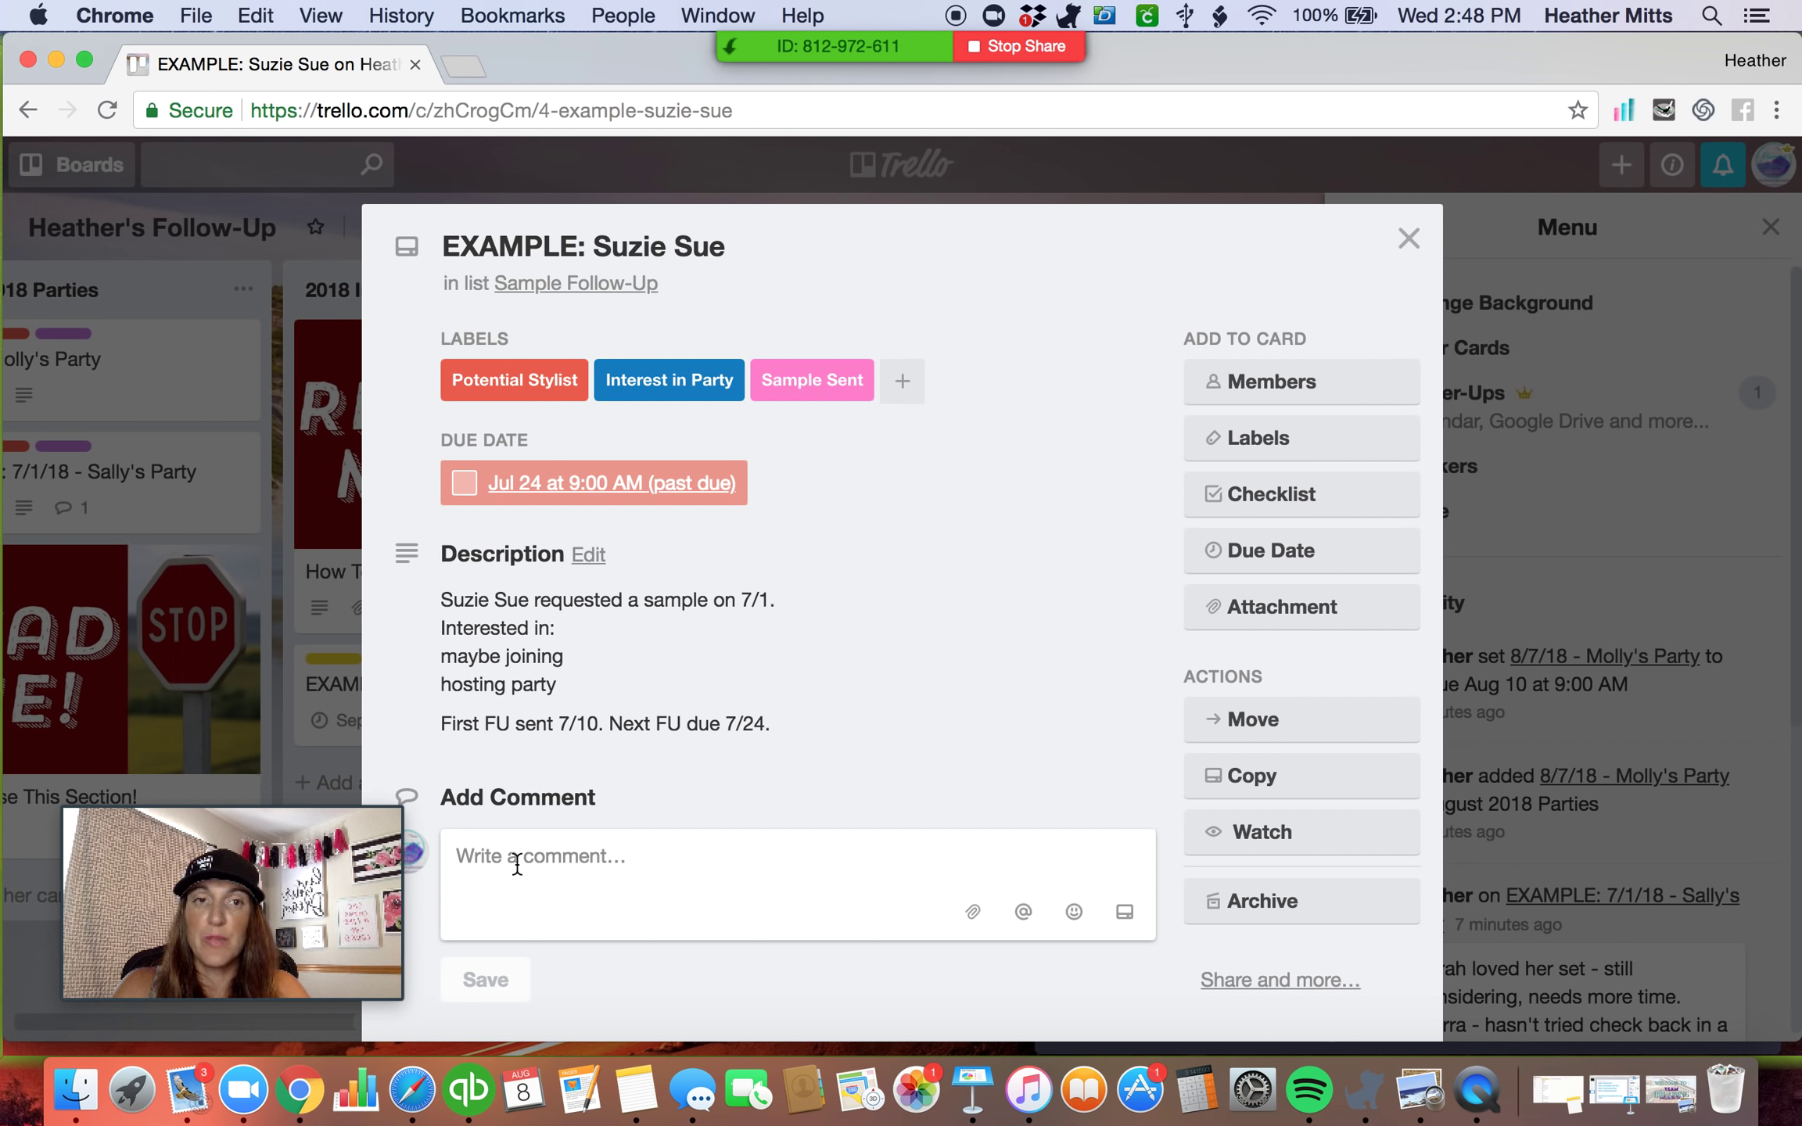
type("Party booked for")
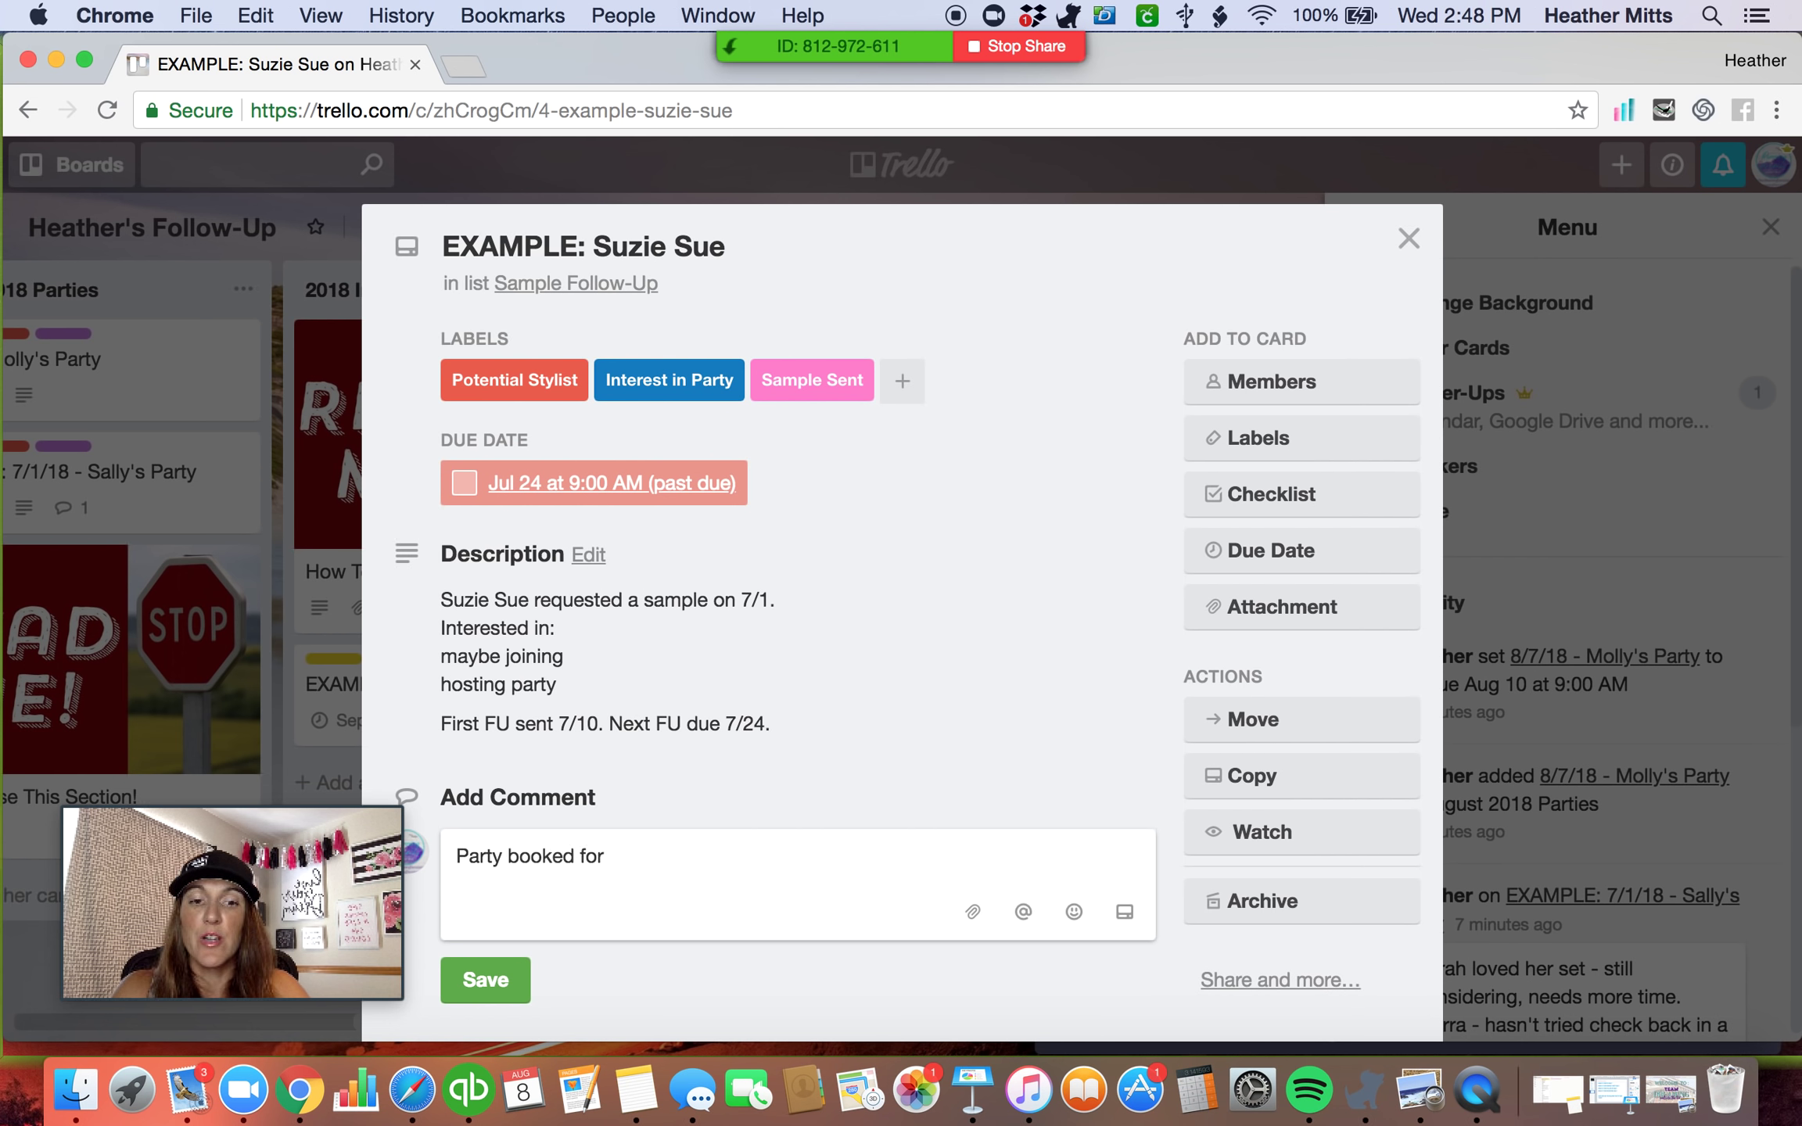
type(" 8/15")
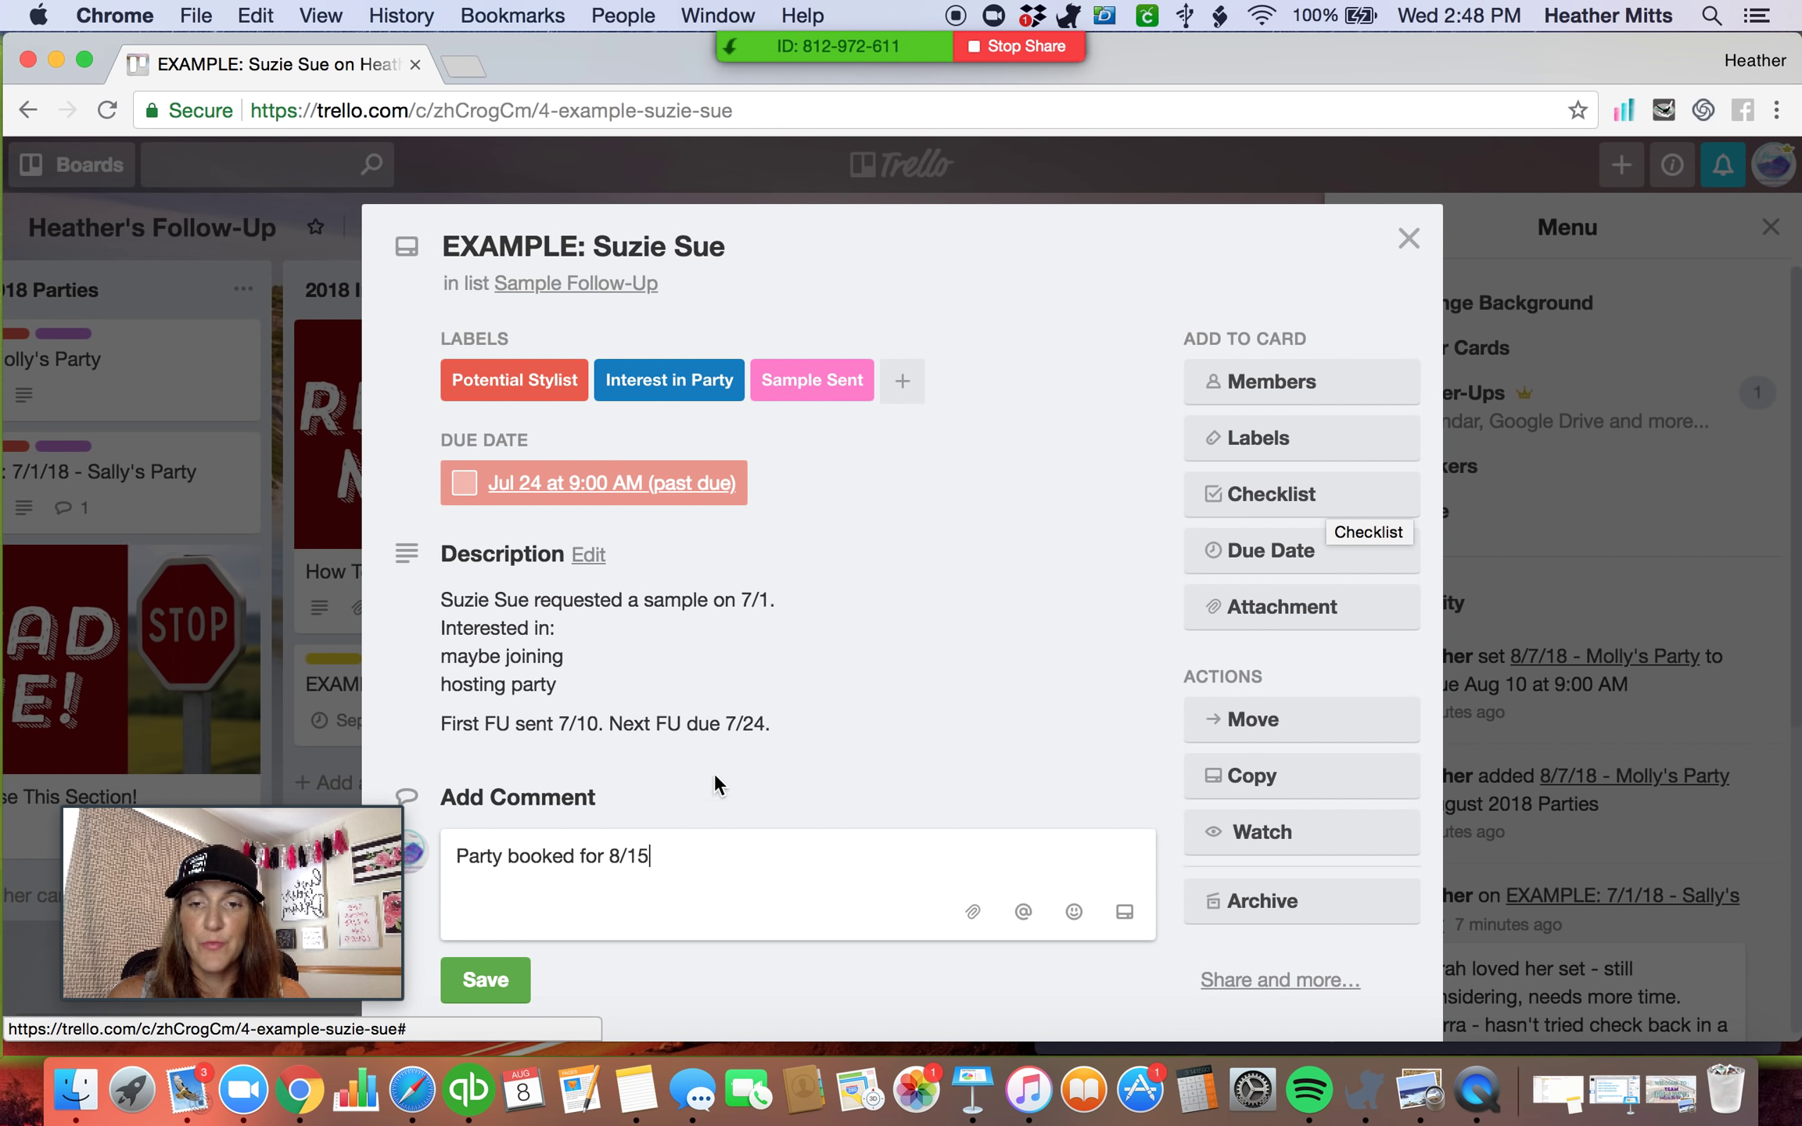
double_click(641, 857)
type("30")
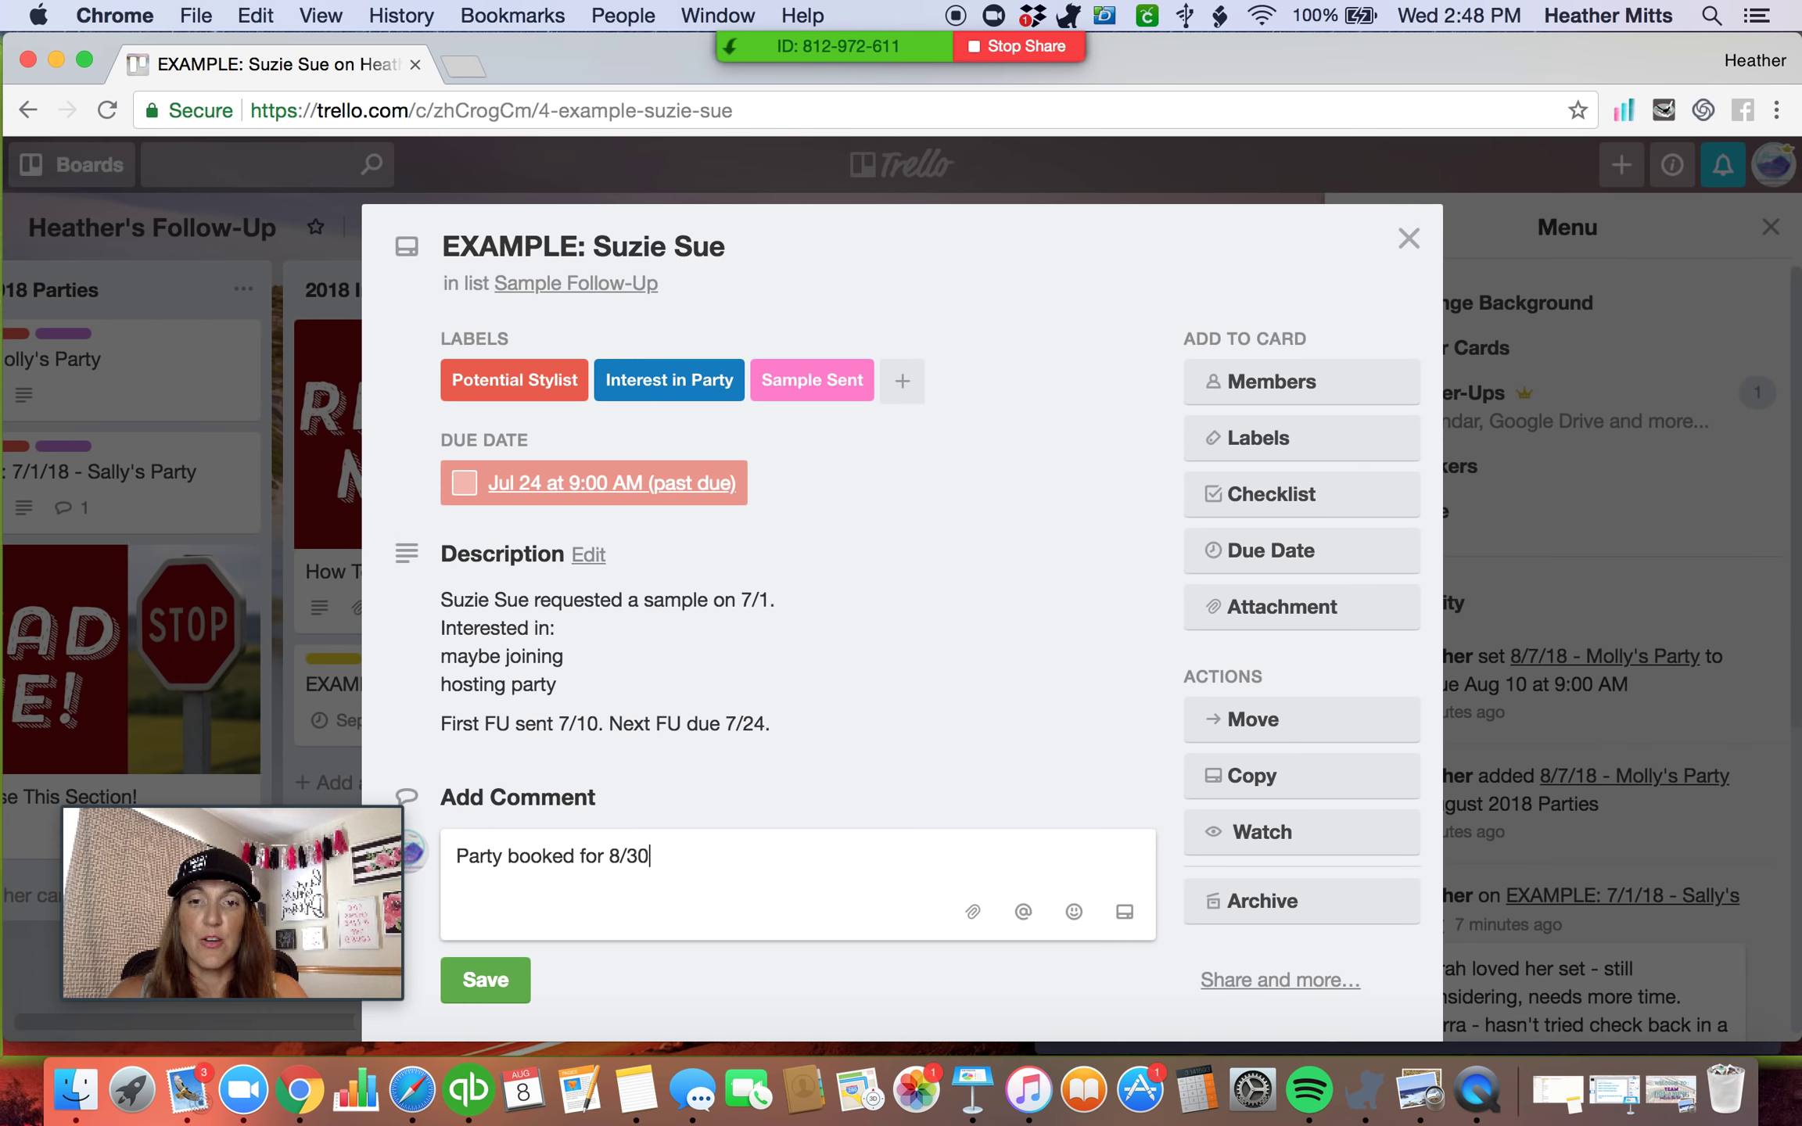
Change the example customer card's due date to 8/16/2018, keeping the 9:00 AM time.
left_click(1310, 552)
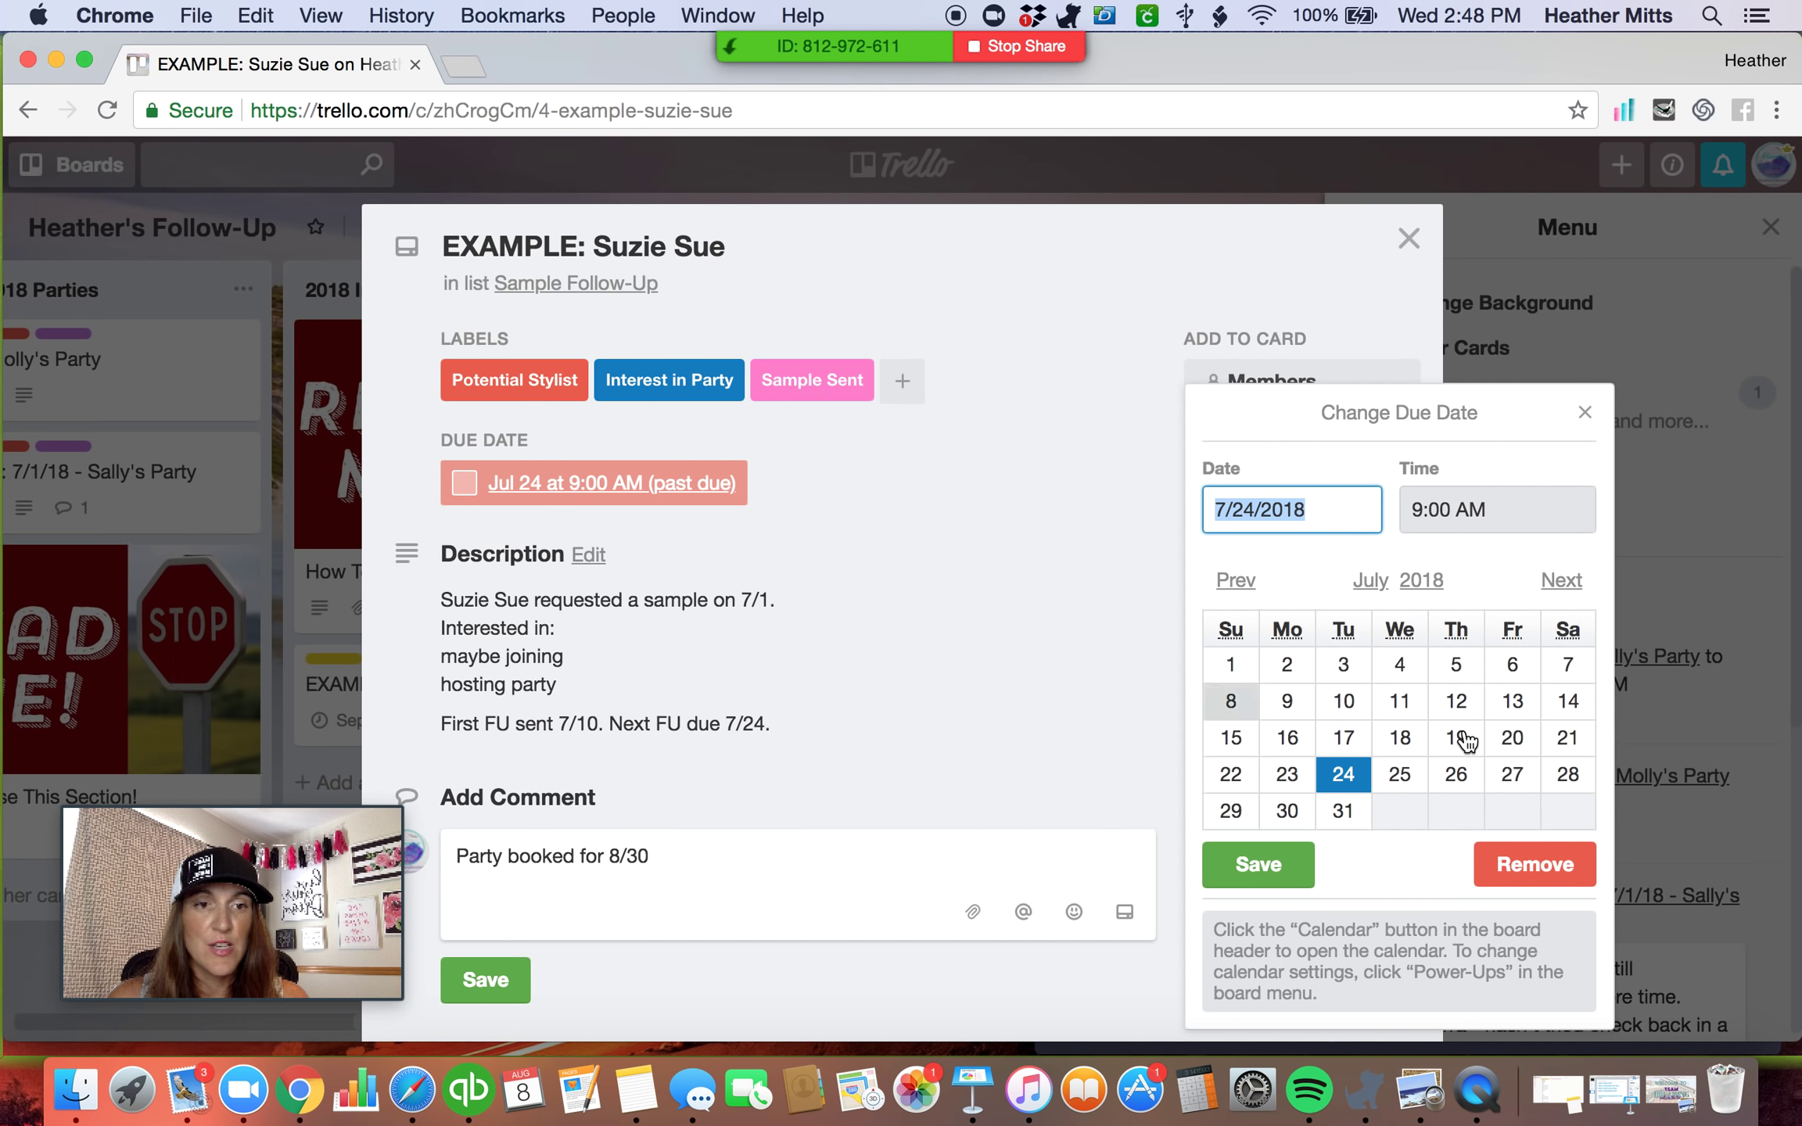
left_click(1567, 583)
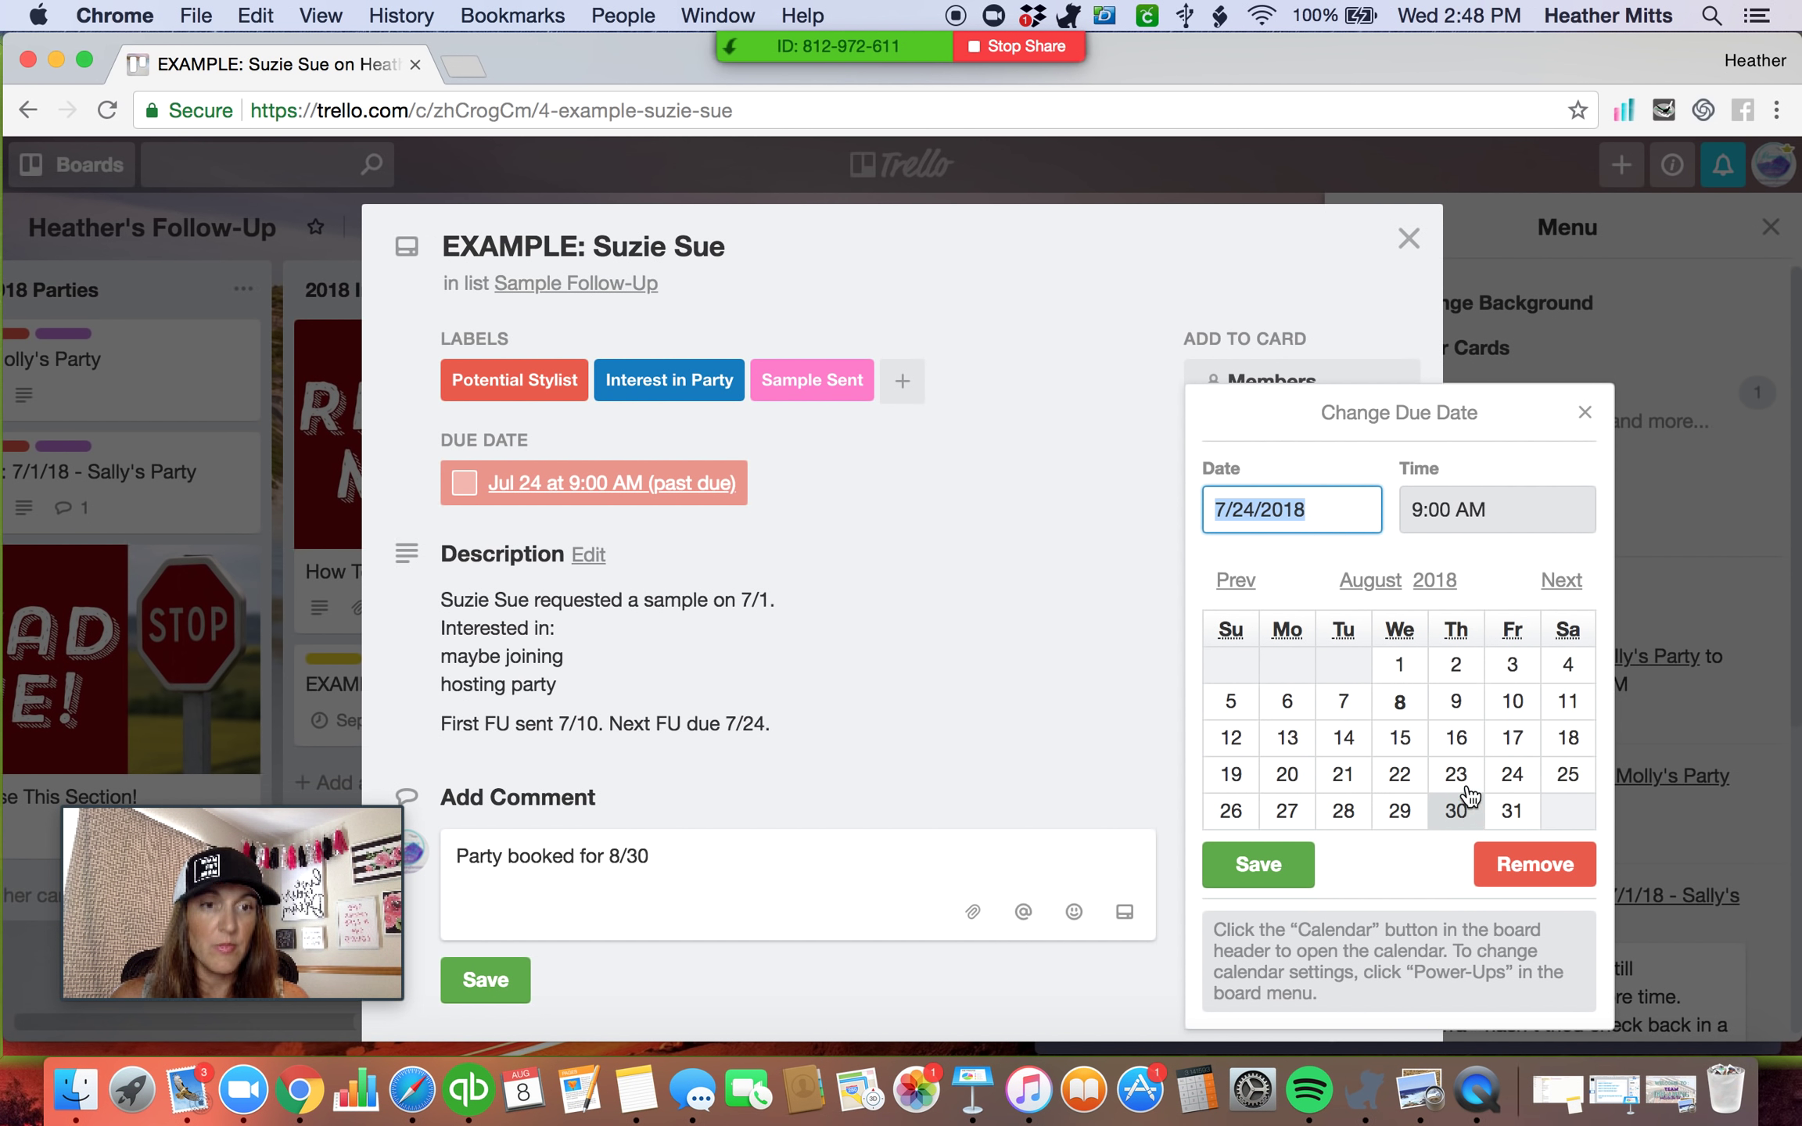
left_click(1456, 738)
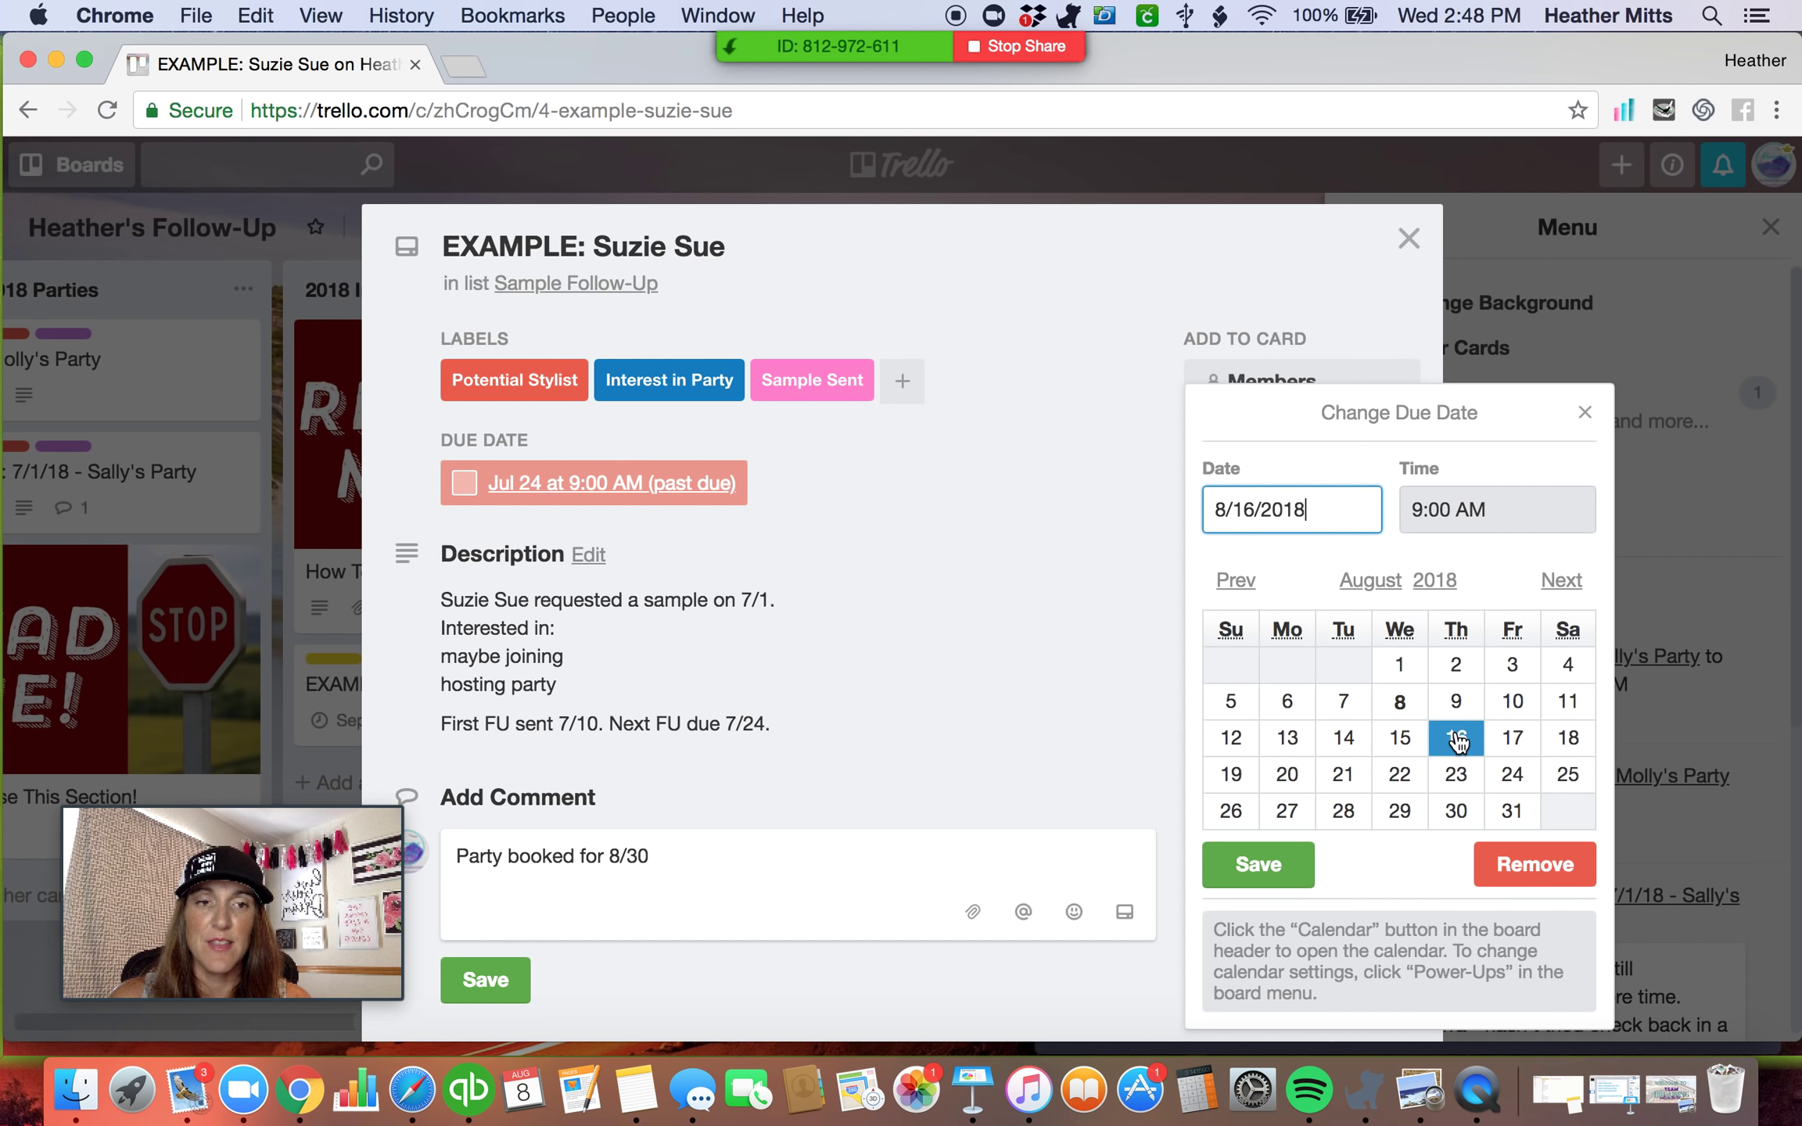
left_click(1271, 865)
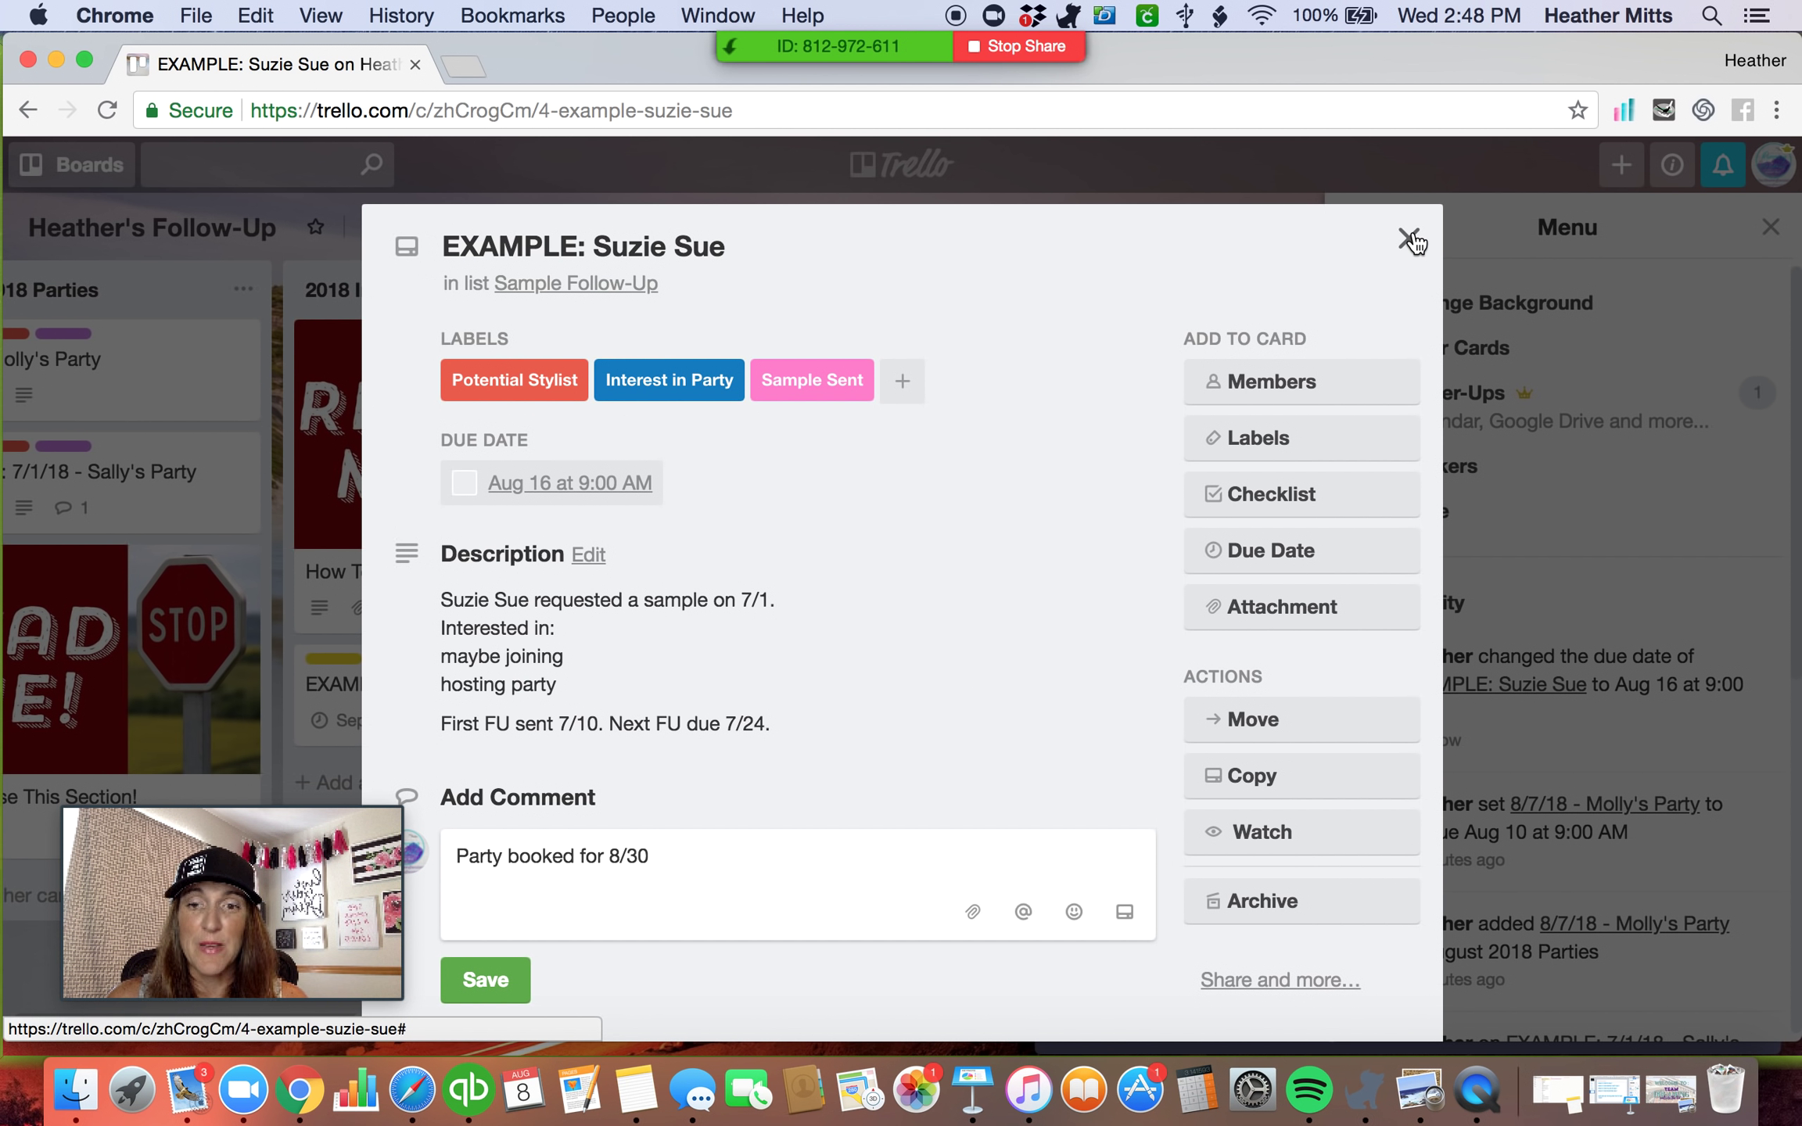
Save the party booking comment, check it in the card's activity, and return to the board.
left_click(485, 980)
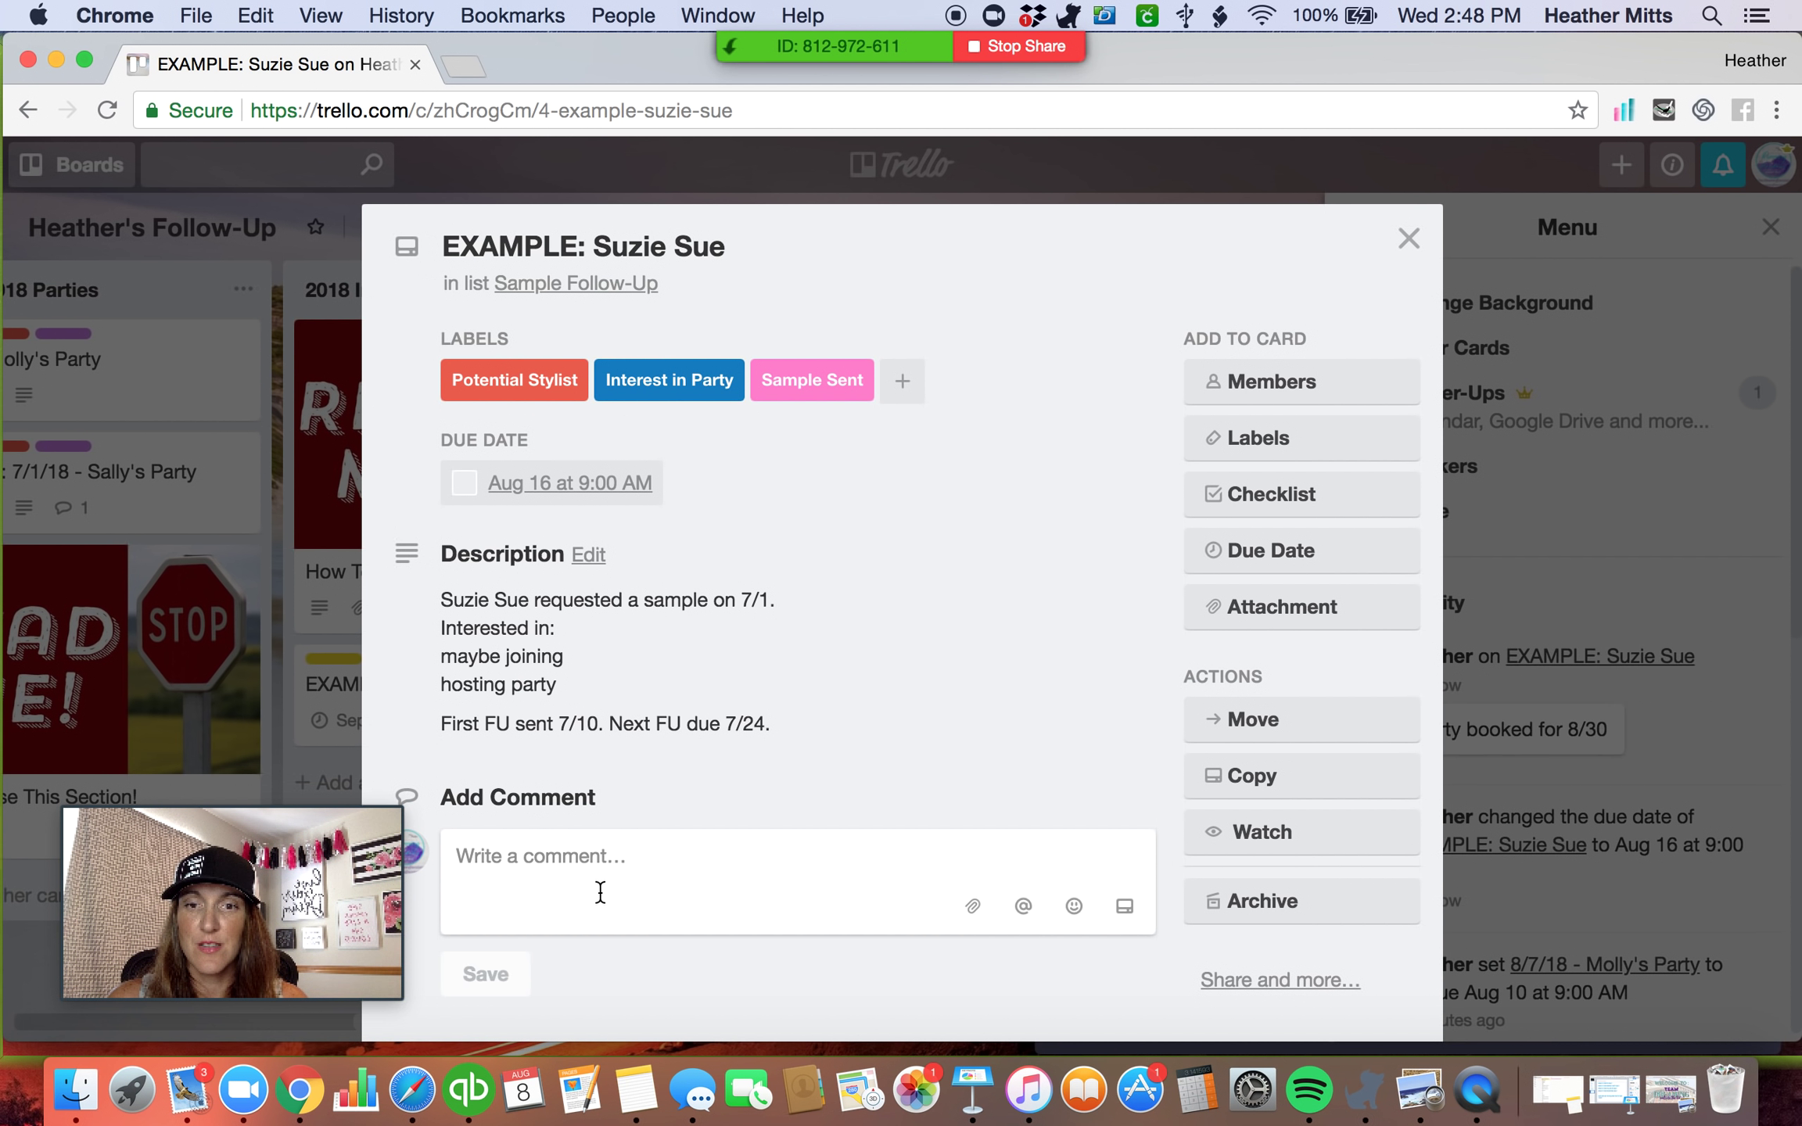
scroll(677, 805, "down", 5)
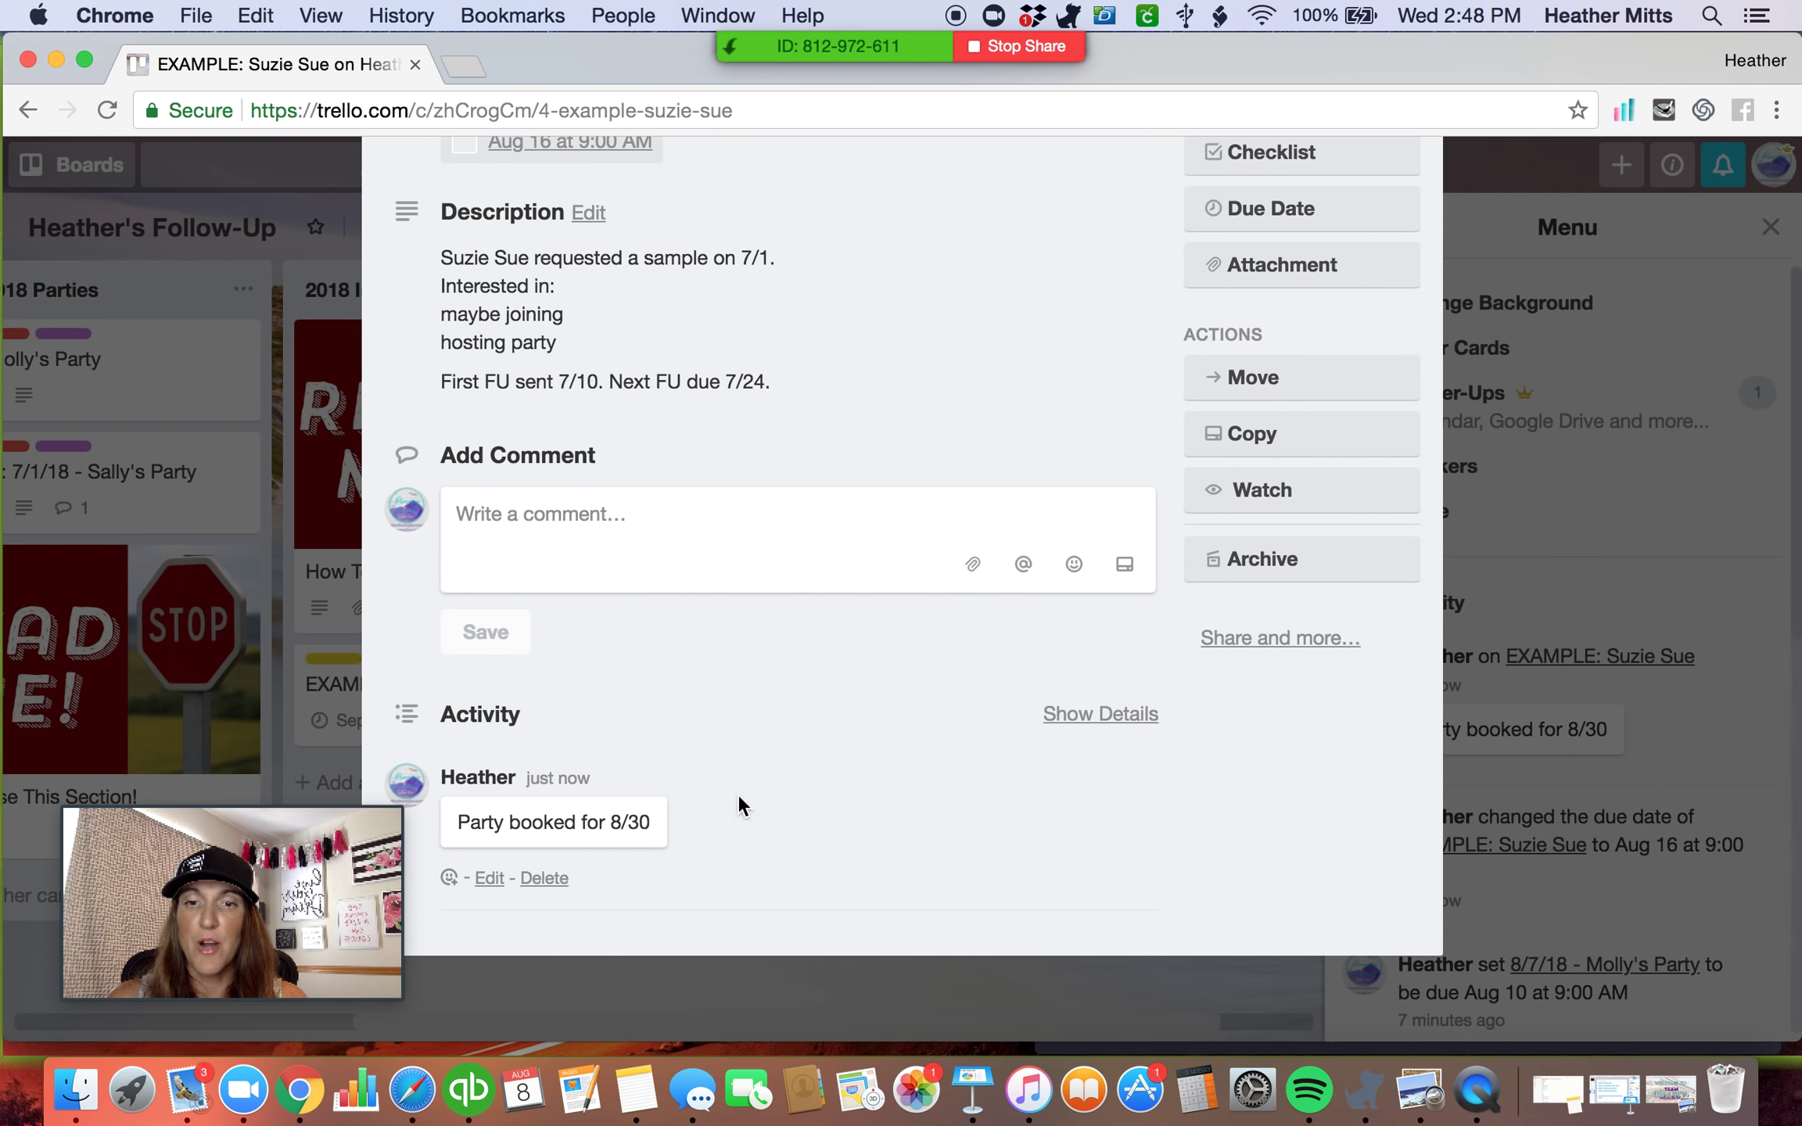
scroll(678, 817, "up", 5)
left_click(1408, 239)
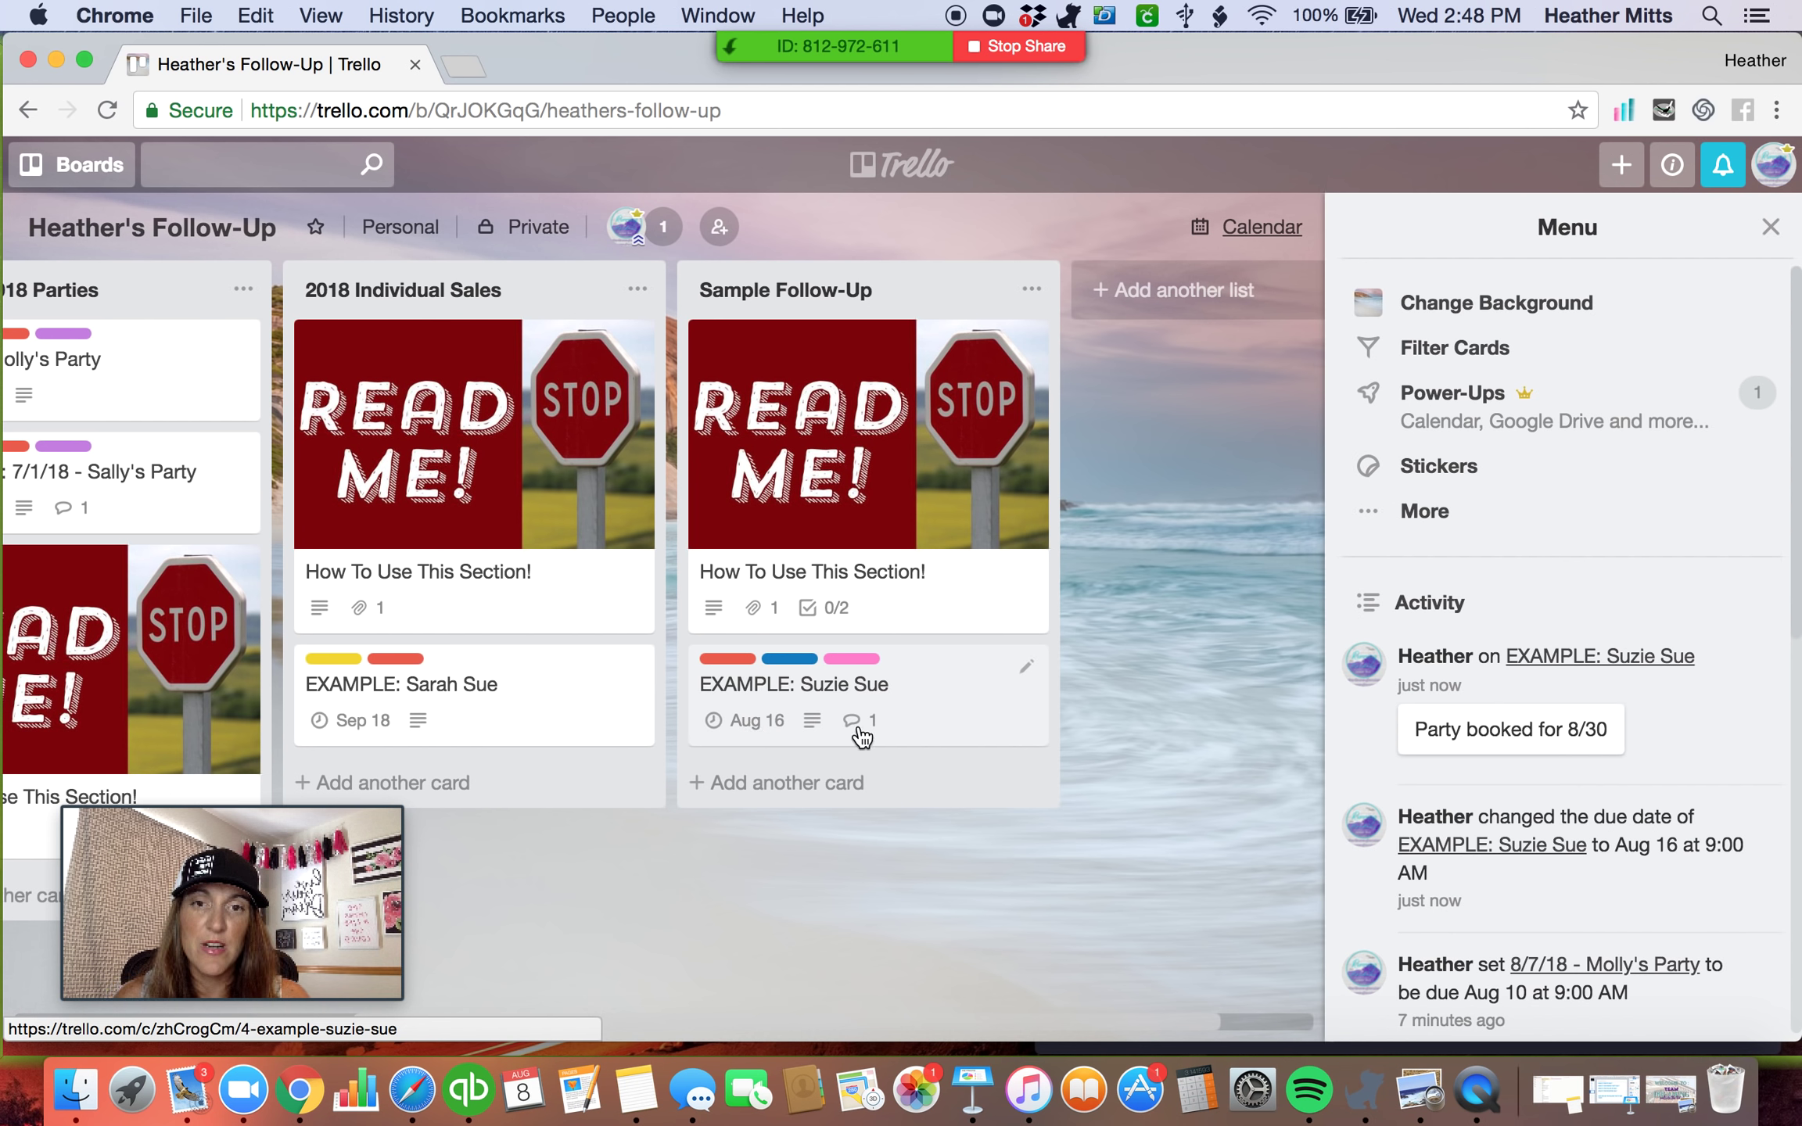
Review the example customer card's labels, due date, description and comment in the Sample Follow-Up list, and return to the board.
left_click(911, 702)
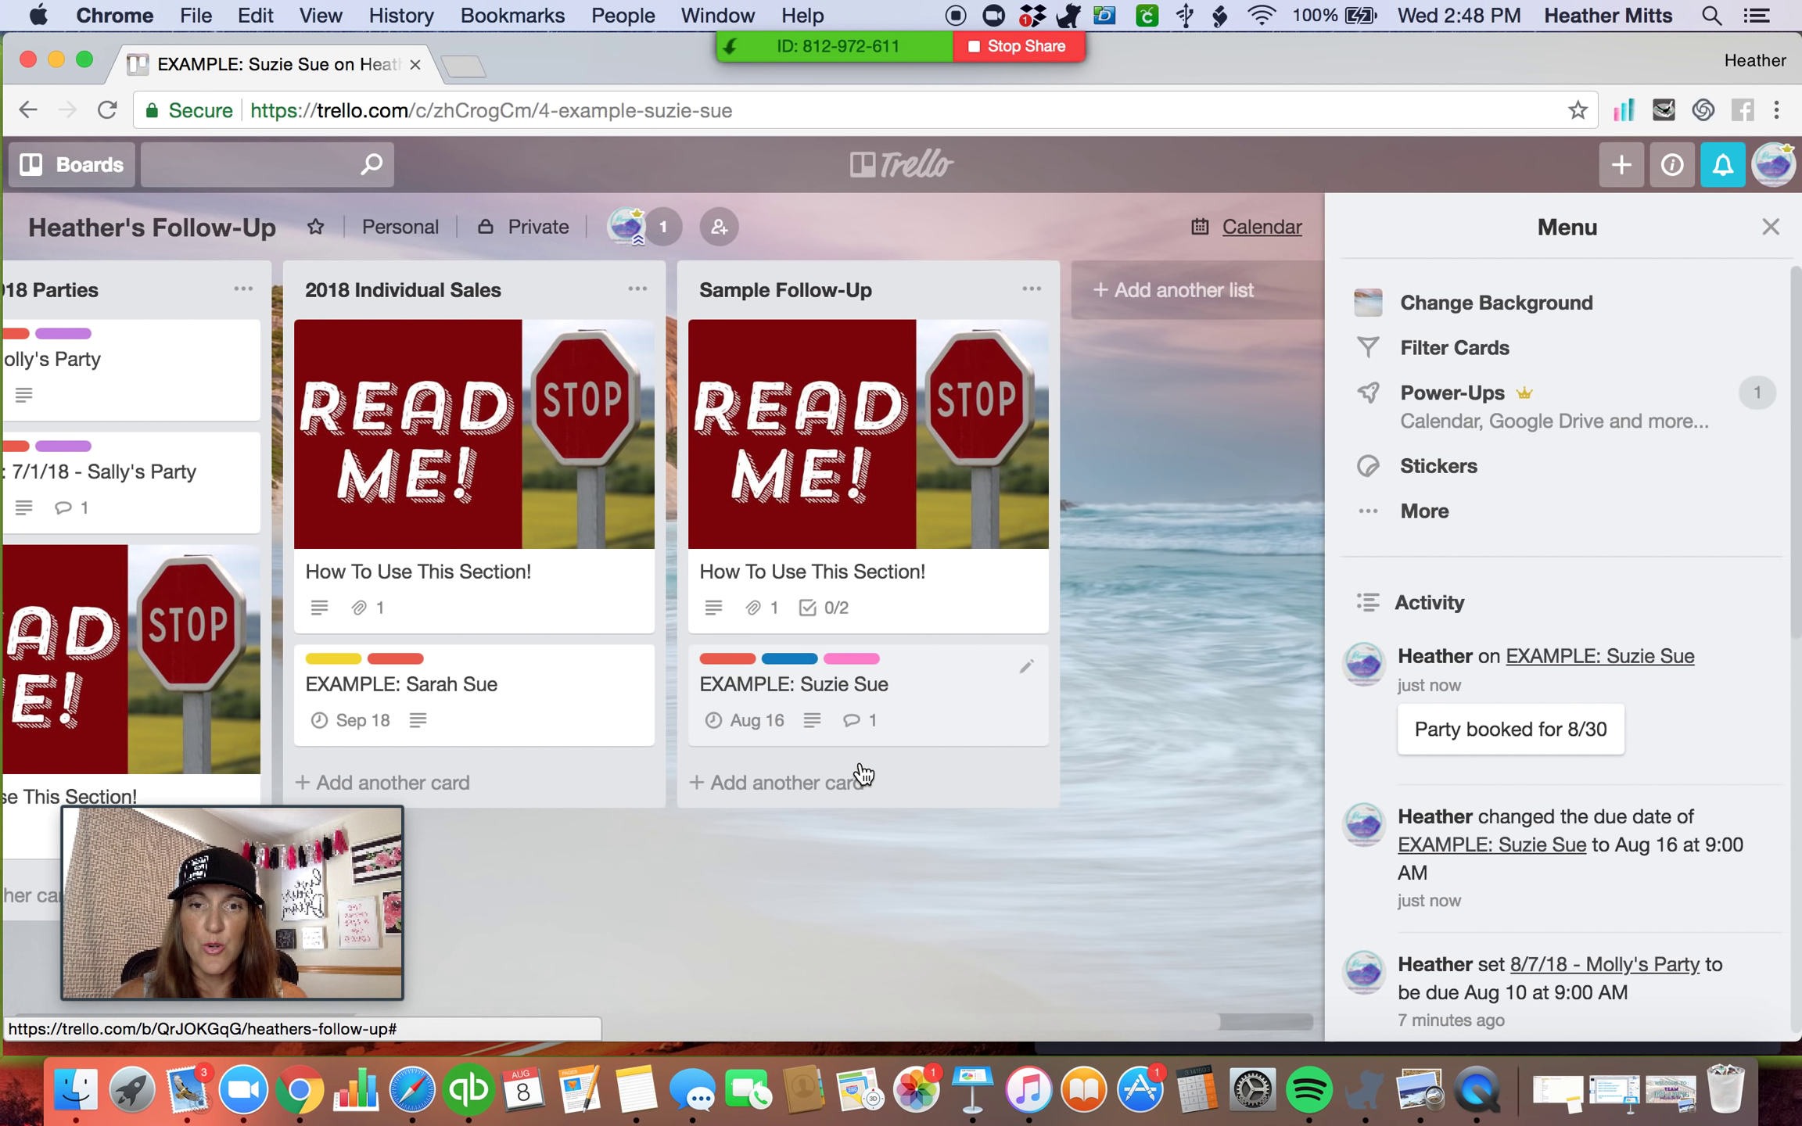
scroll(870, 700, "down", 5)
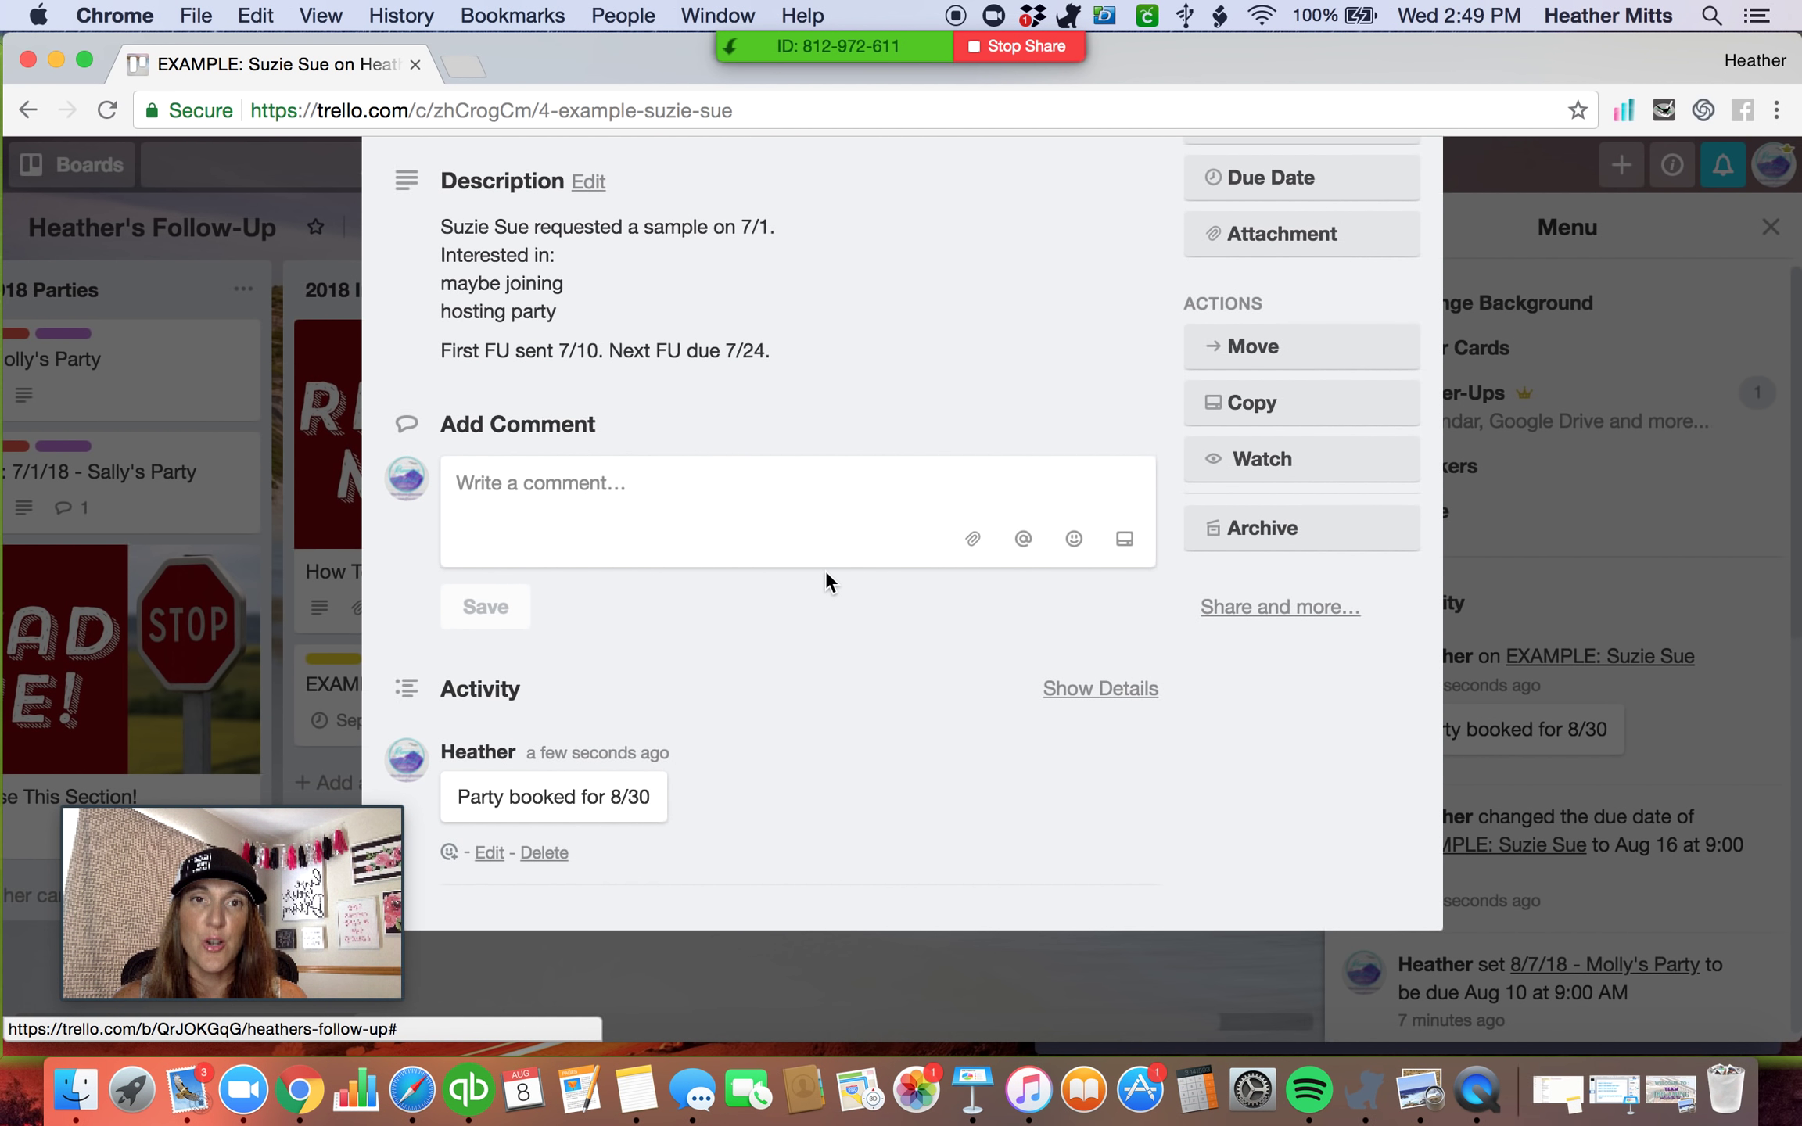
scroll(826, 571, "up", 5)
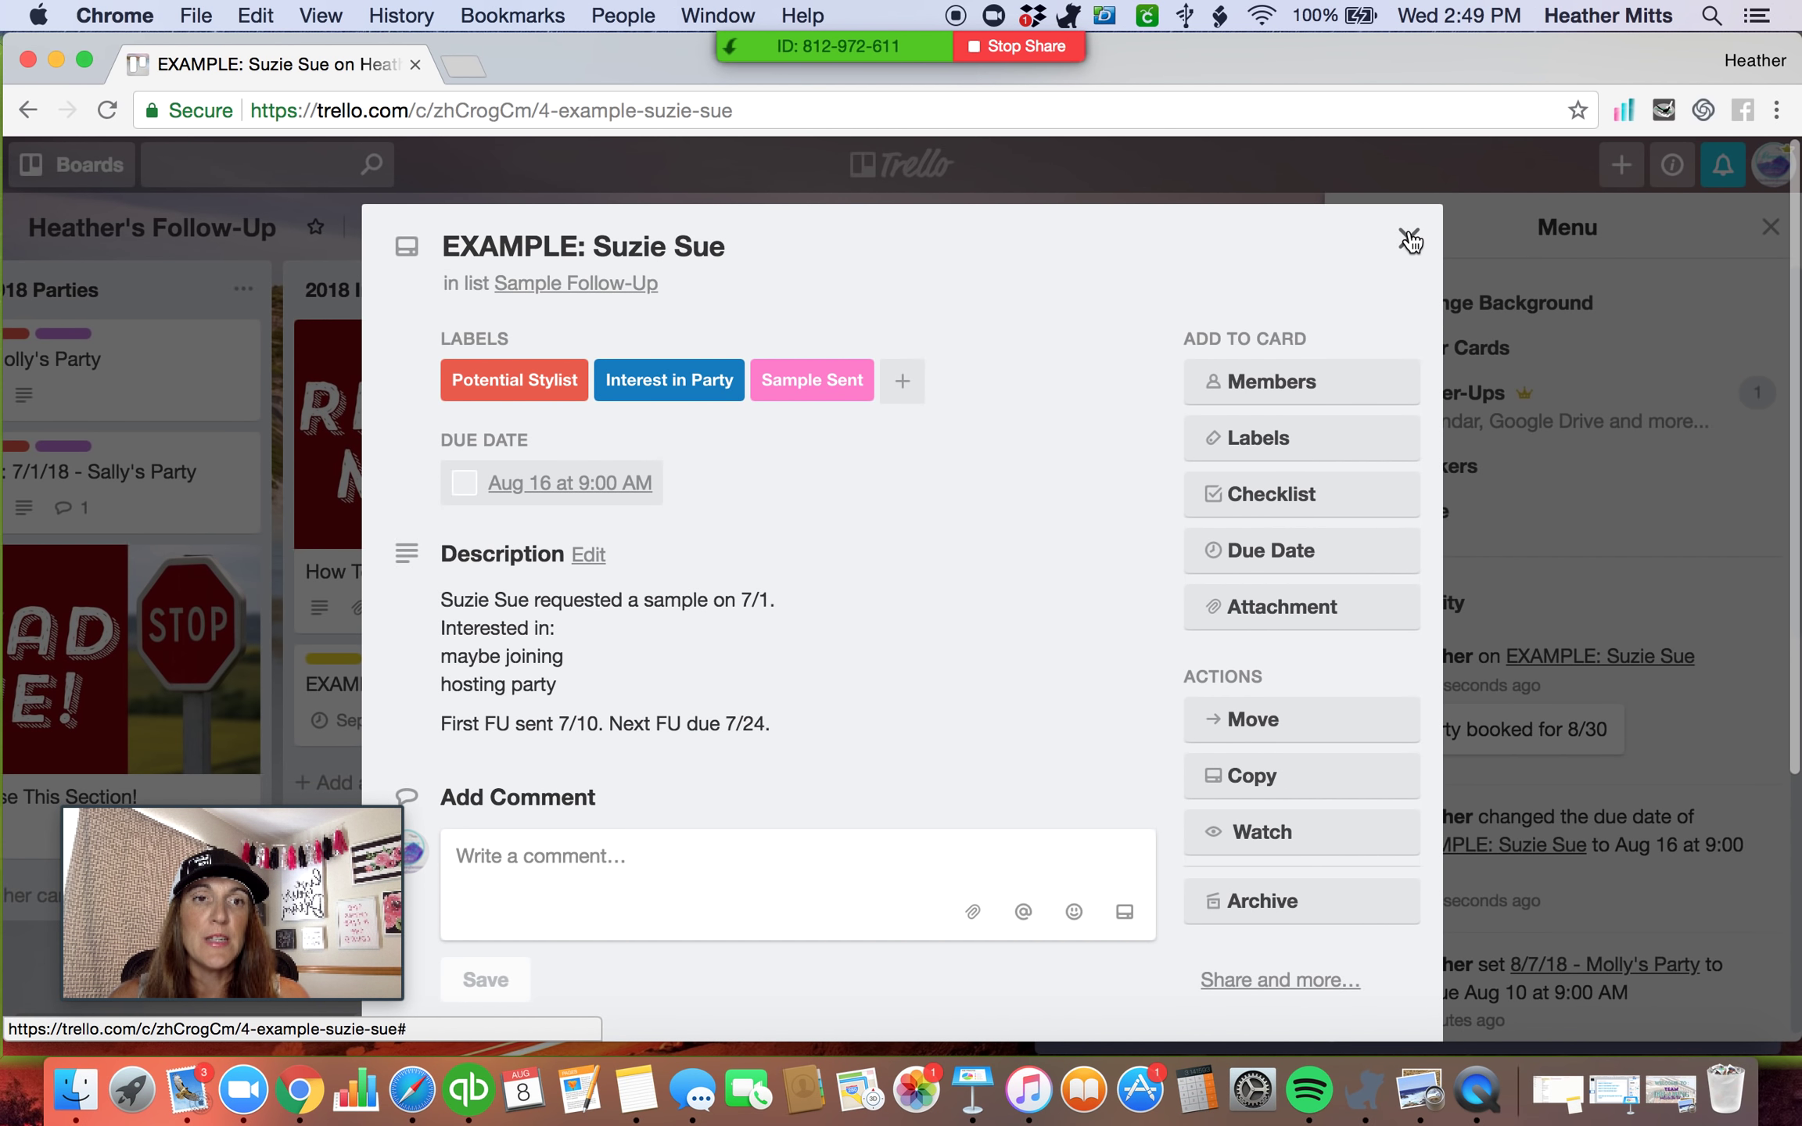
left_click(1408, 237)
Add a card titled with the new customer's first name to the Sample Follow-Up list.
scroll(939, 505, "right", 3)
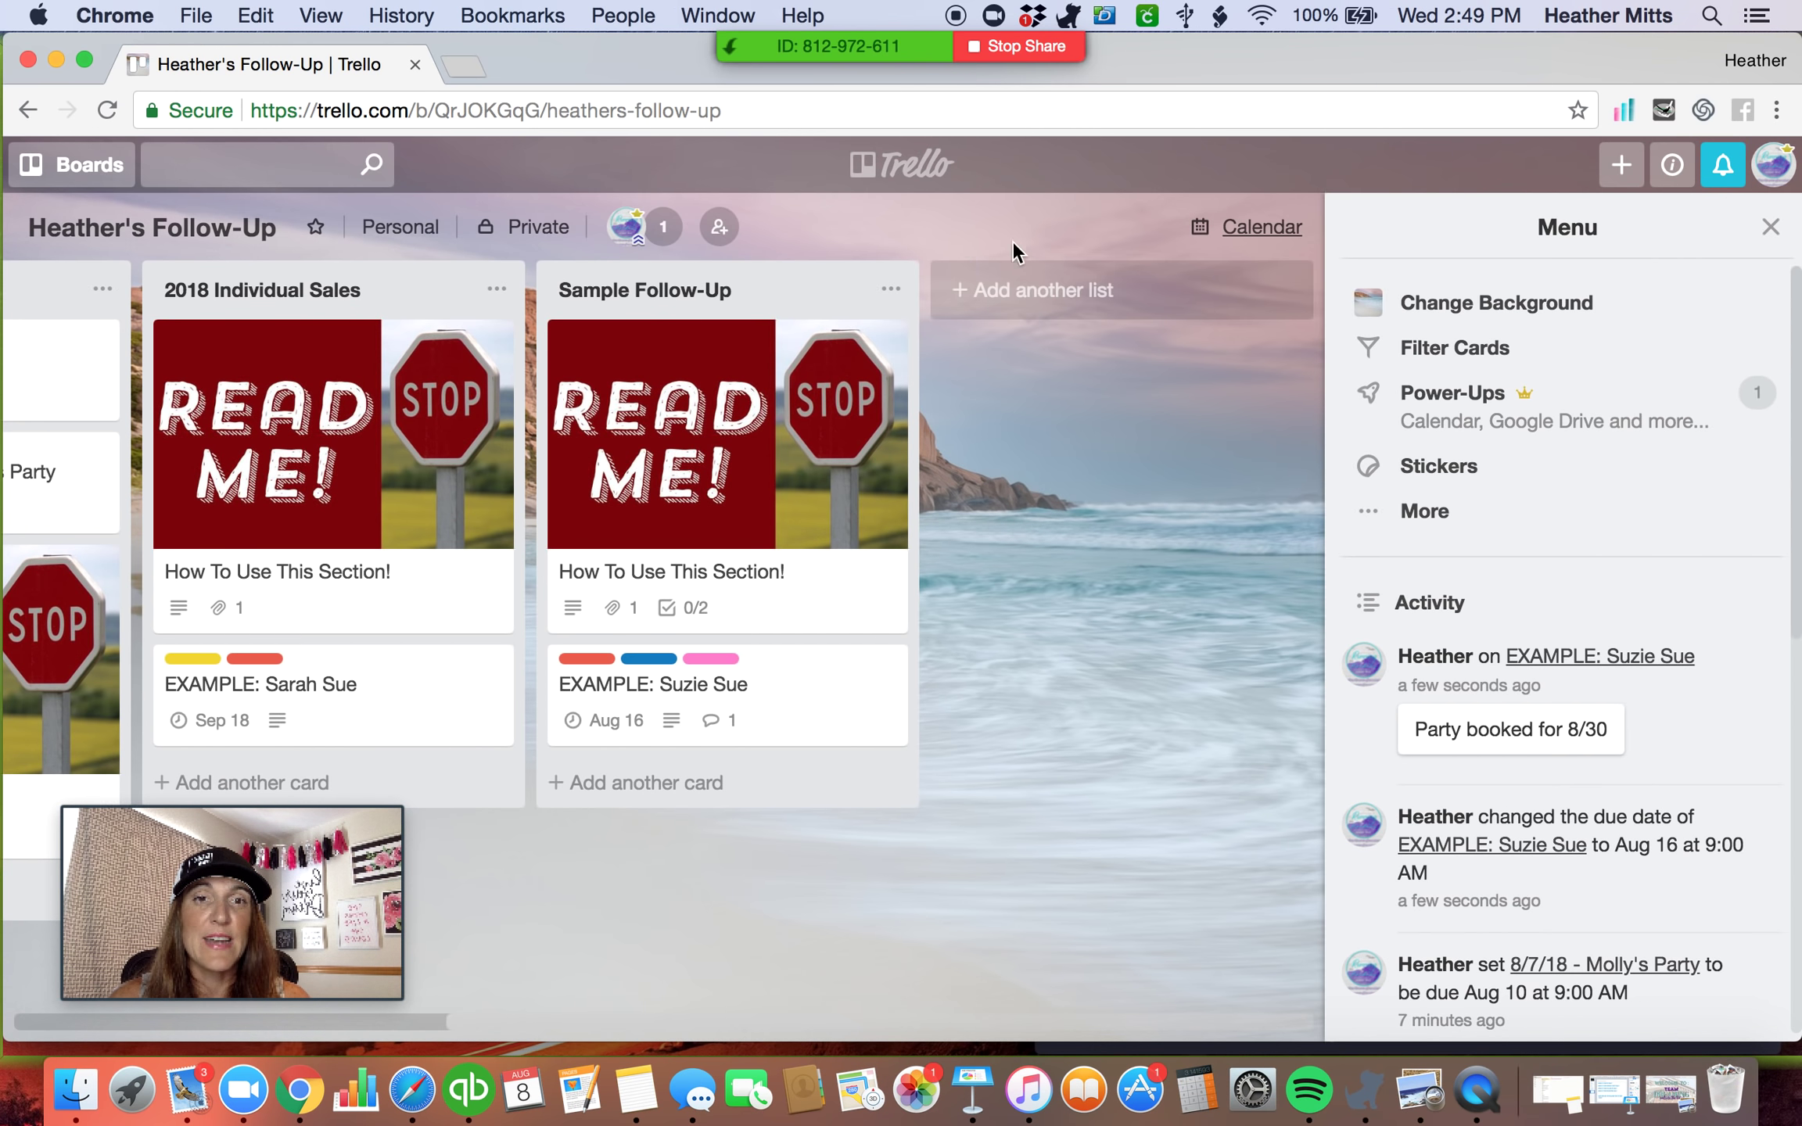
left_click(635, 785)
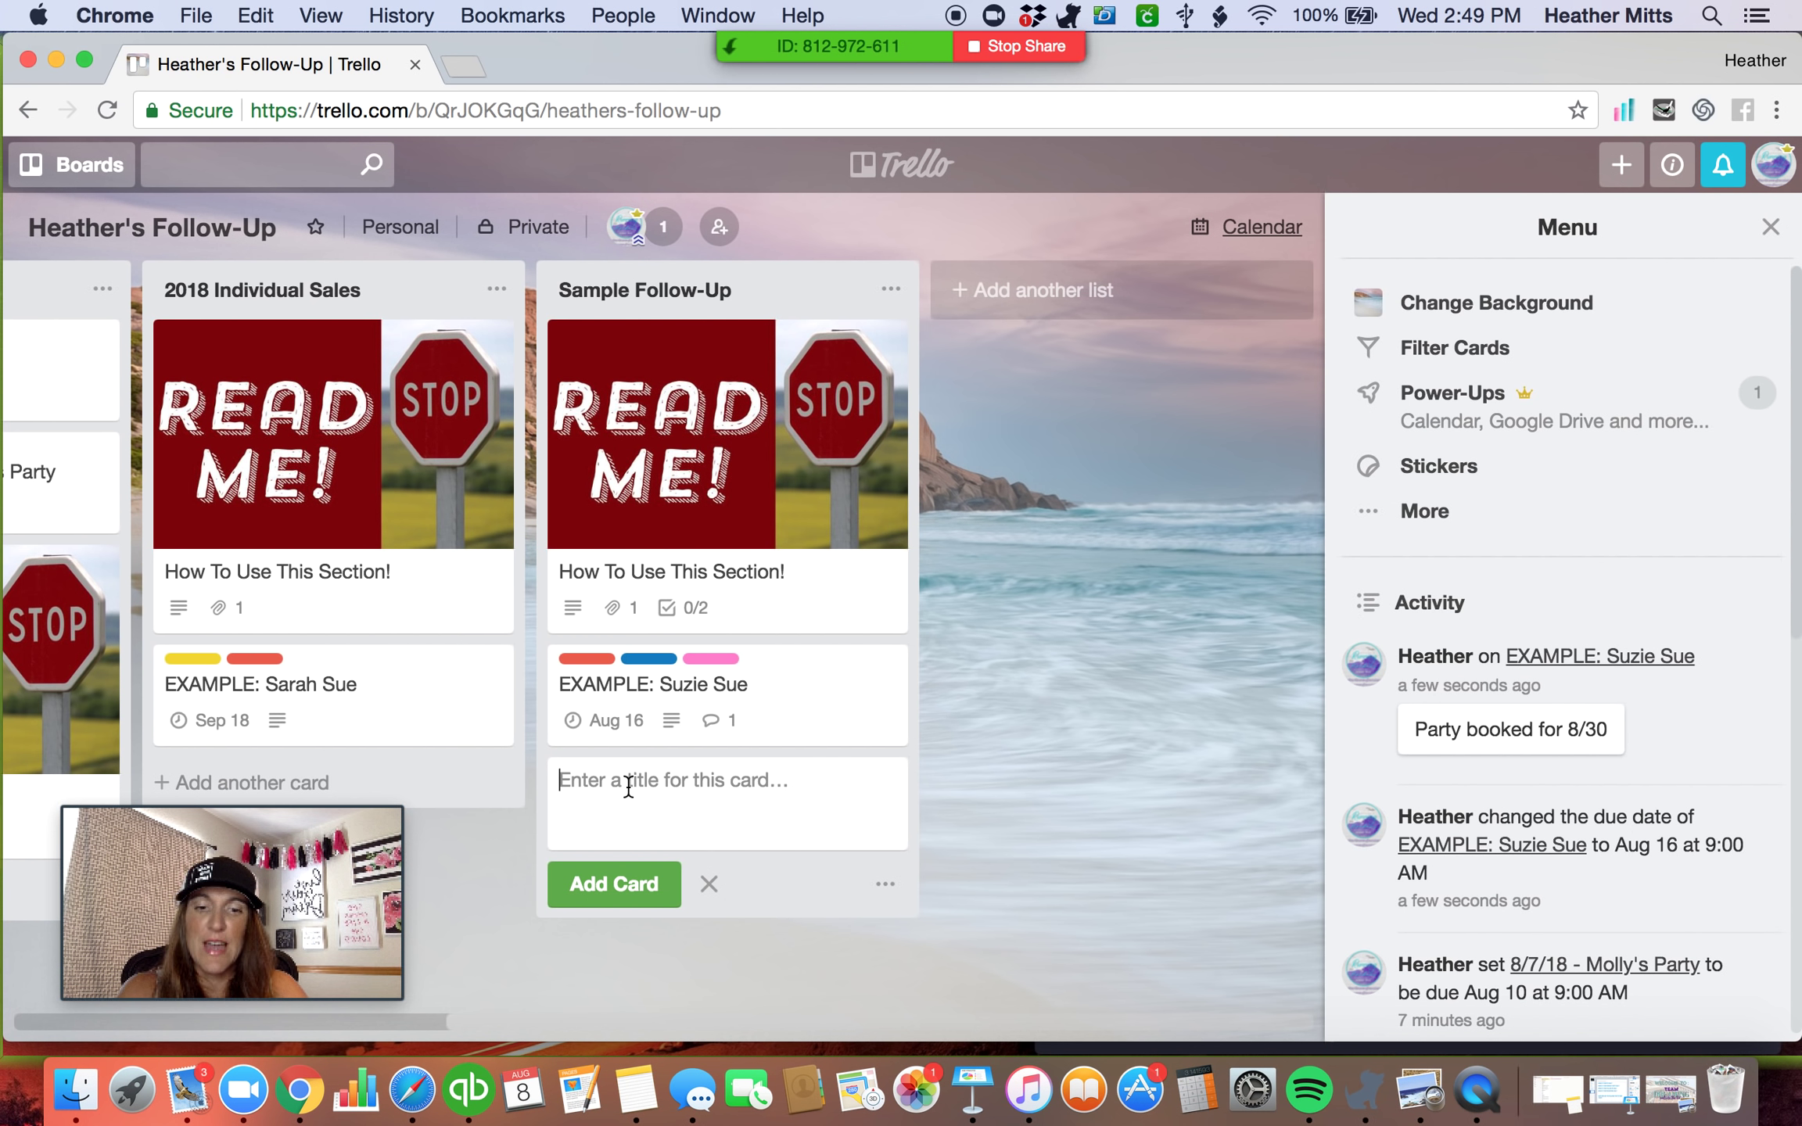
type("May")
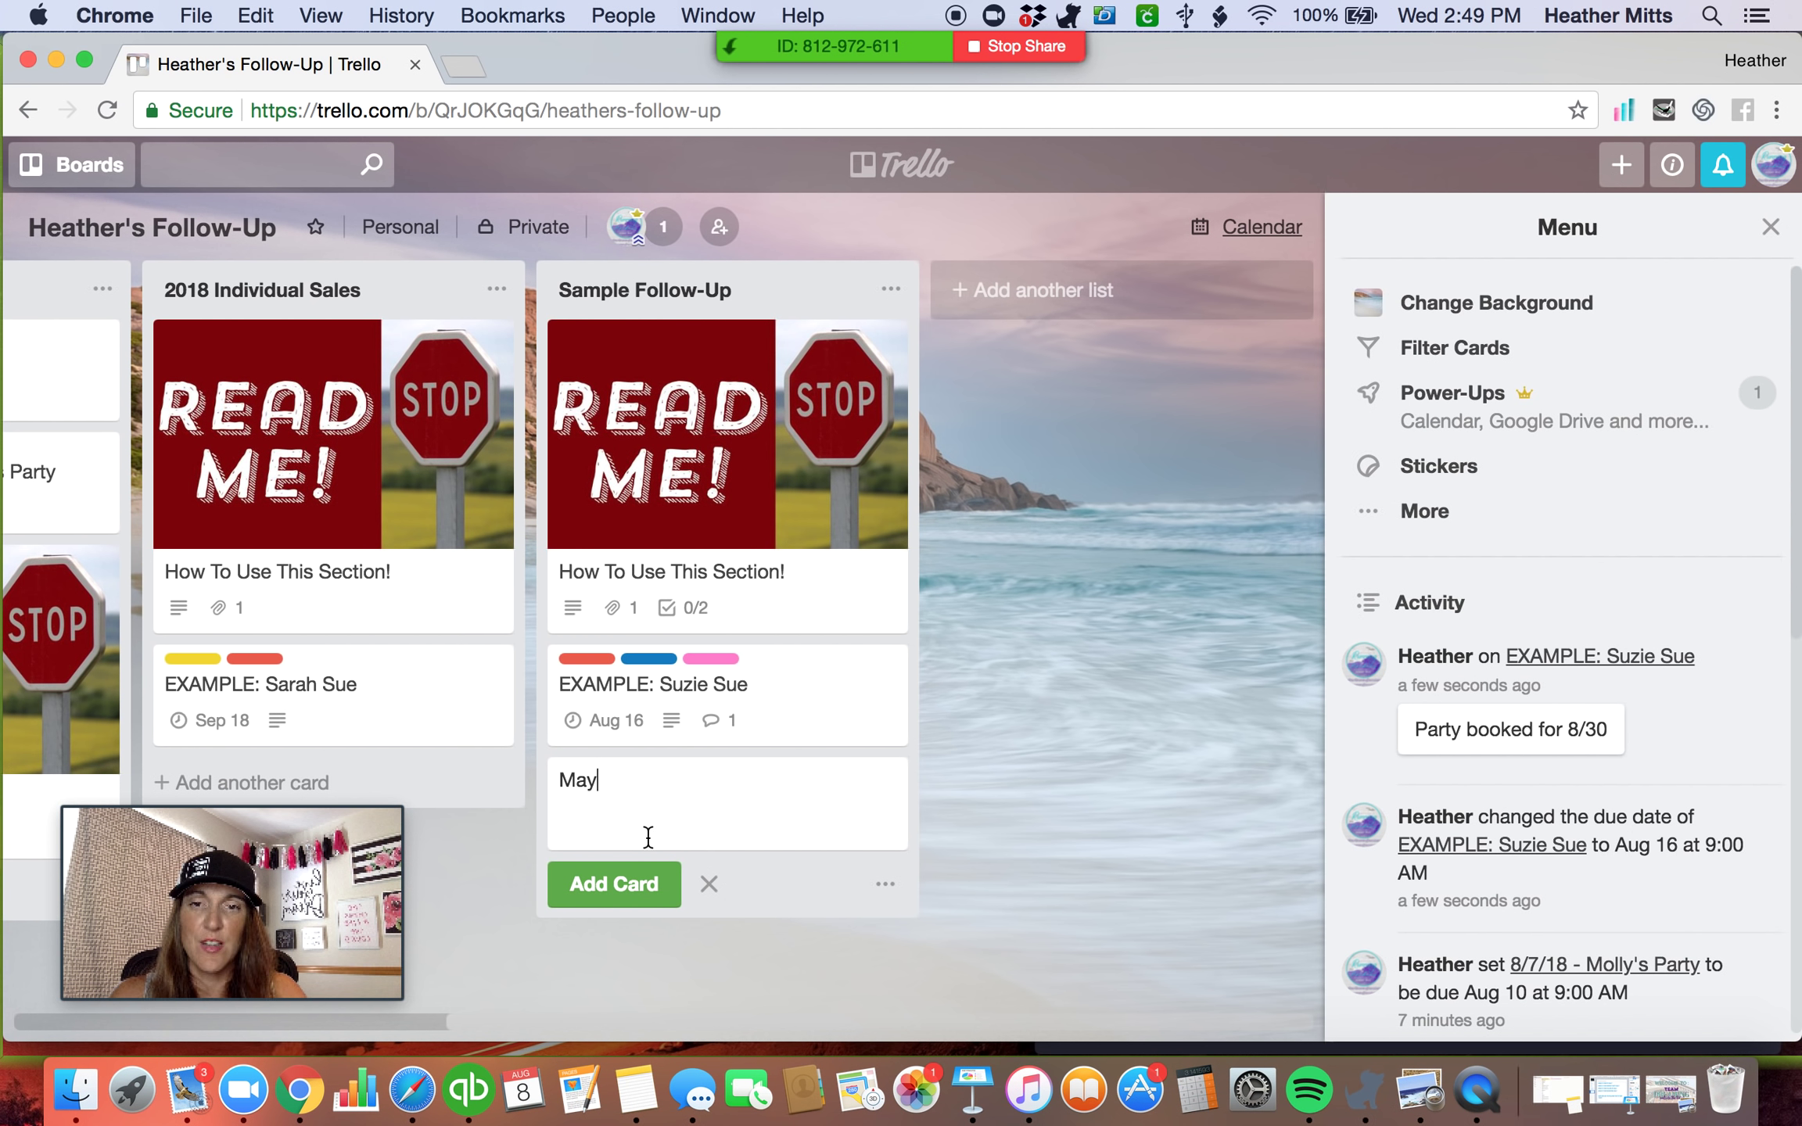
key("Return")
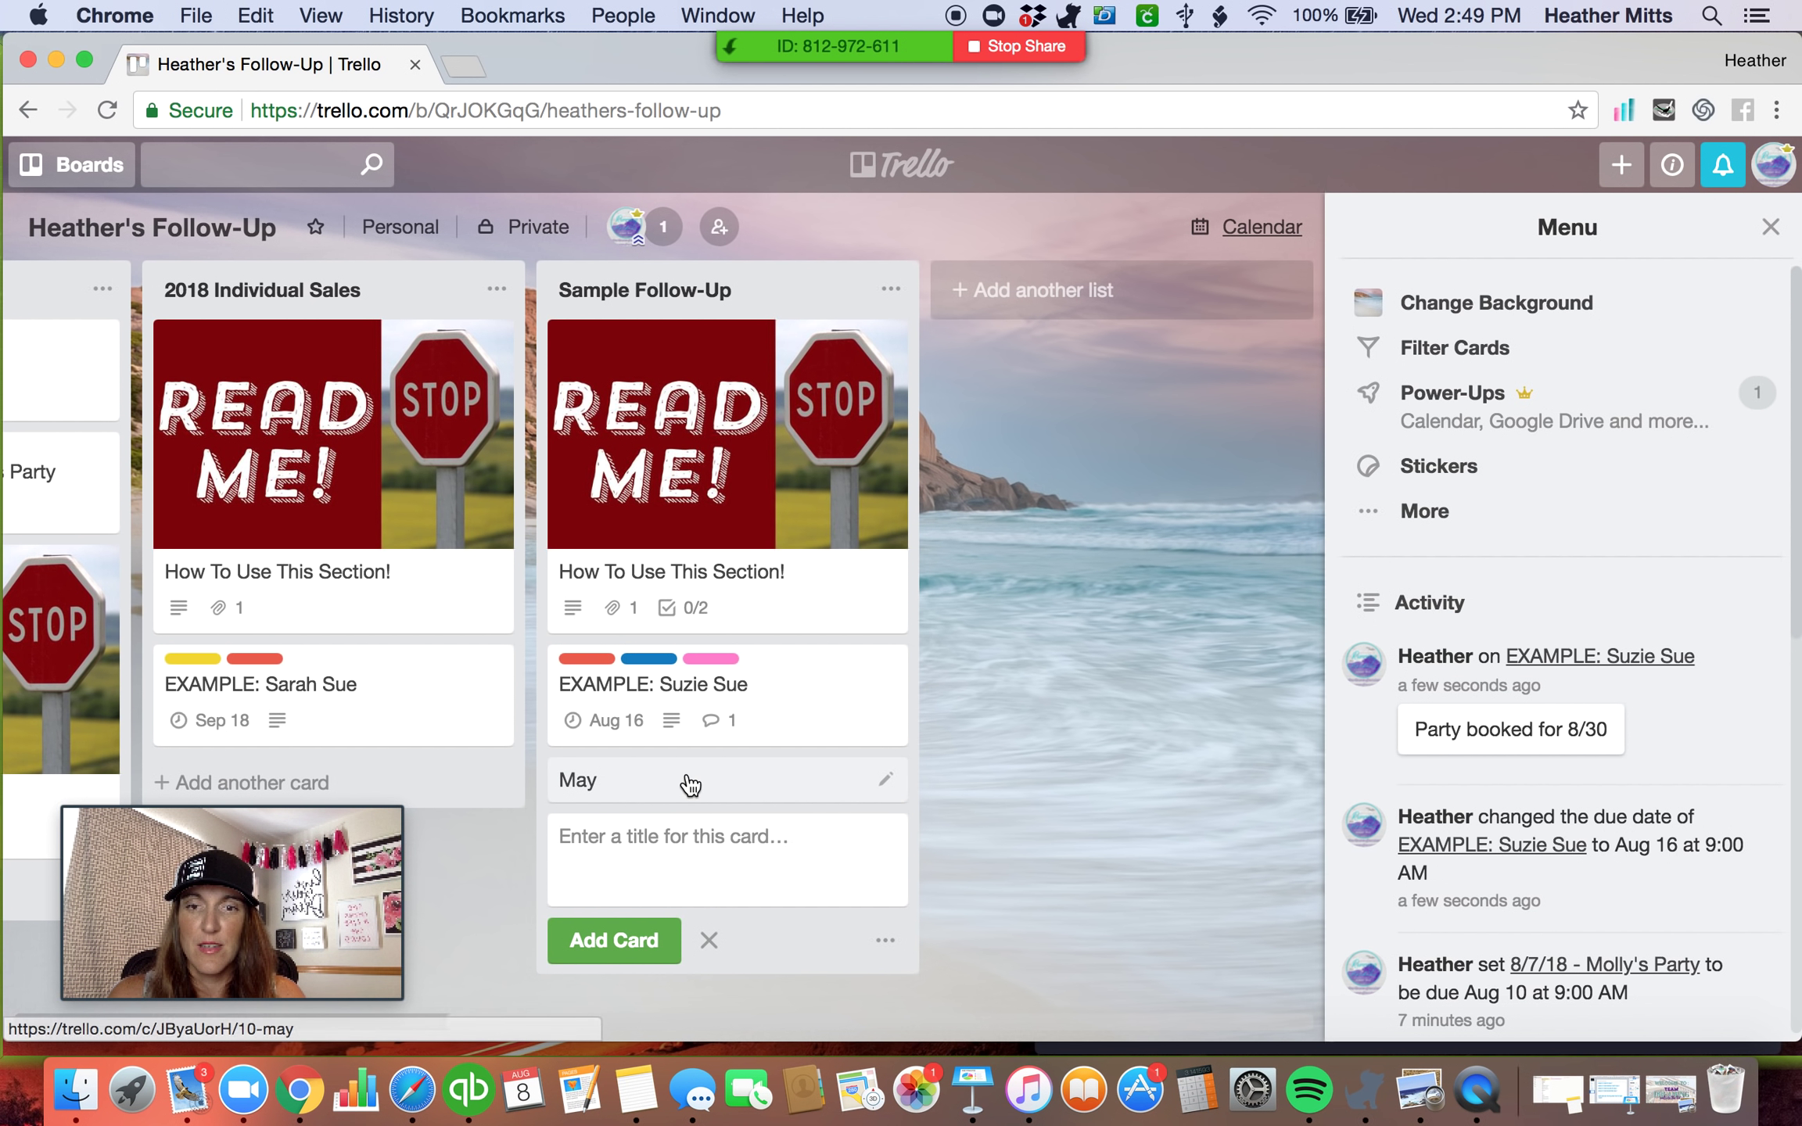
Open the new customer card and enter "8/7/18 sent sample, follow up" as its description.
left_click(691, 782)
left_click(532, 416)
type("8/7")
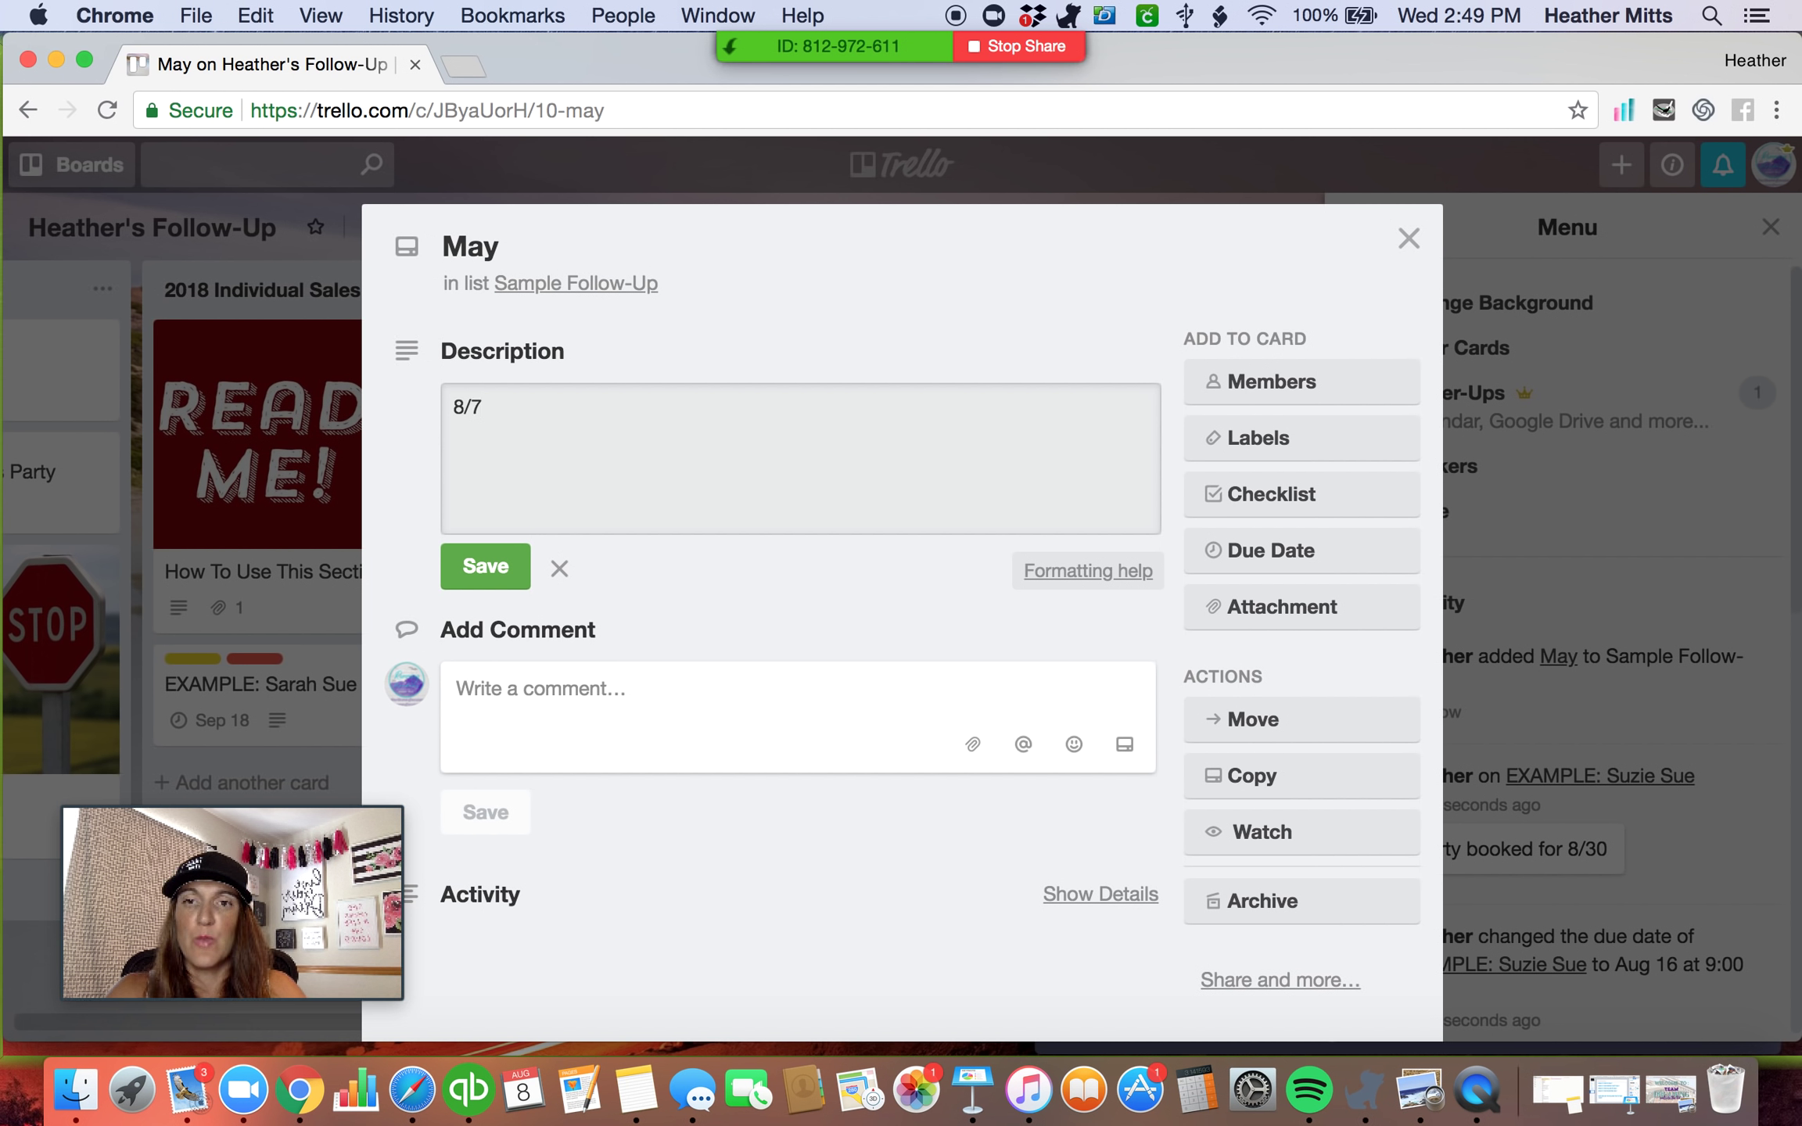
key("BackSpace")
key("BackSpace")
key("BackSpace")
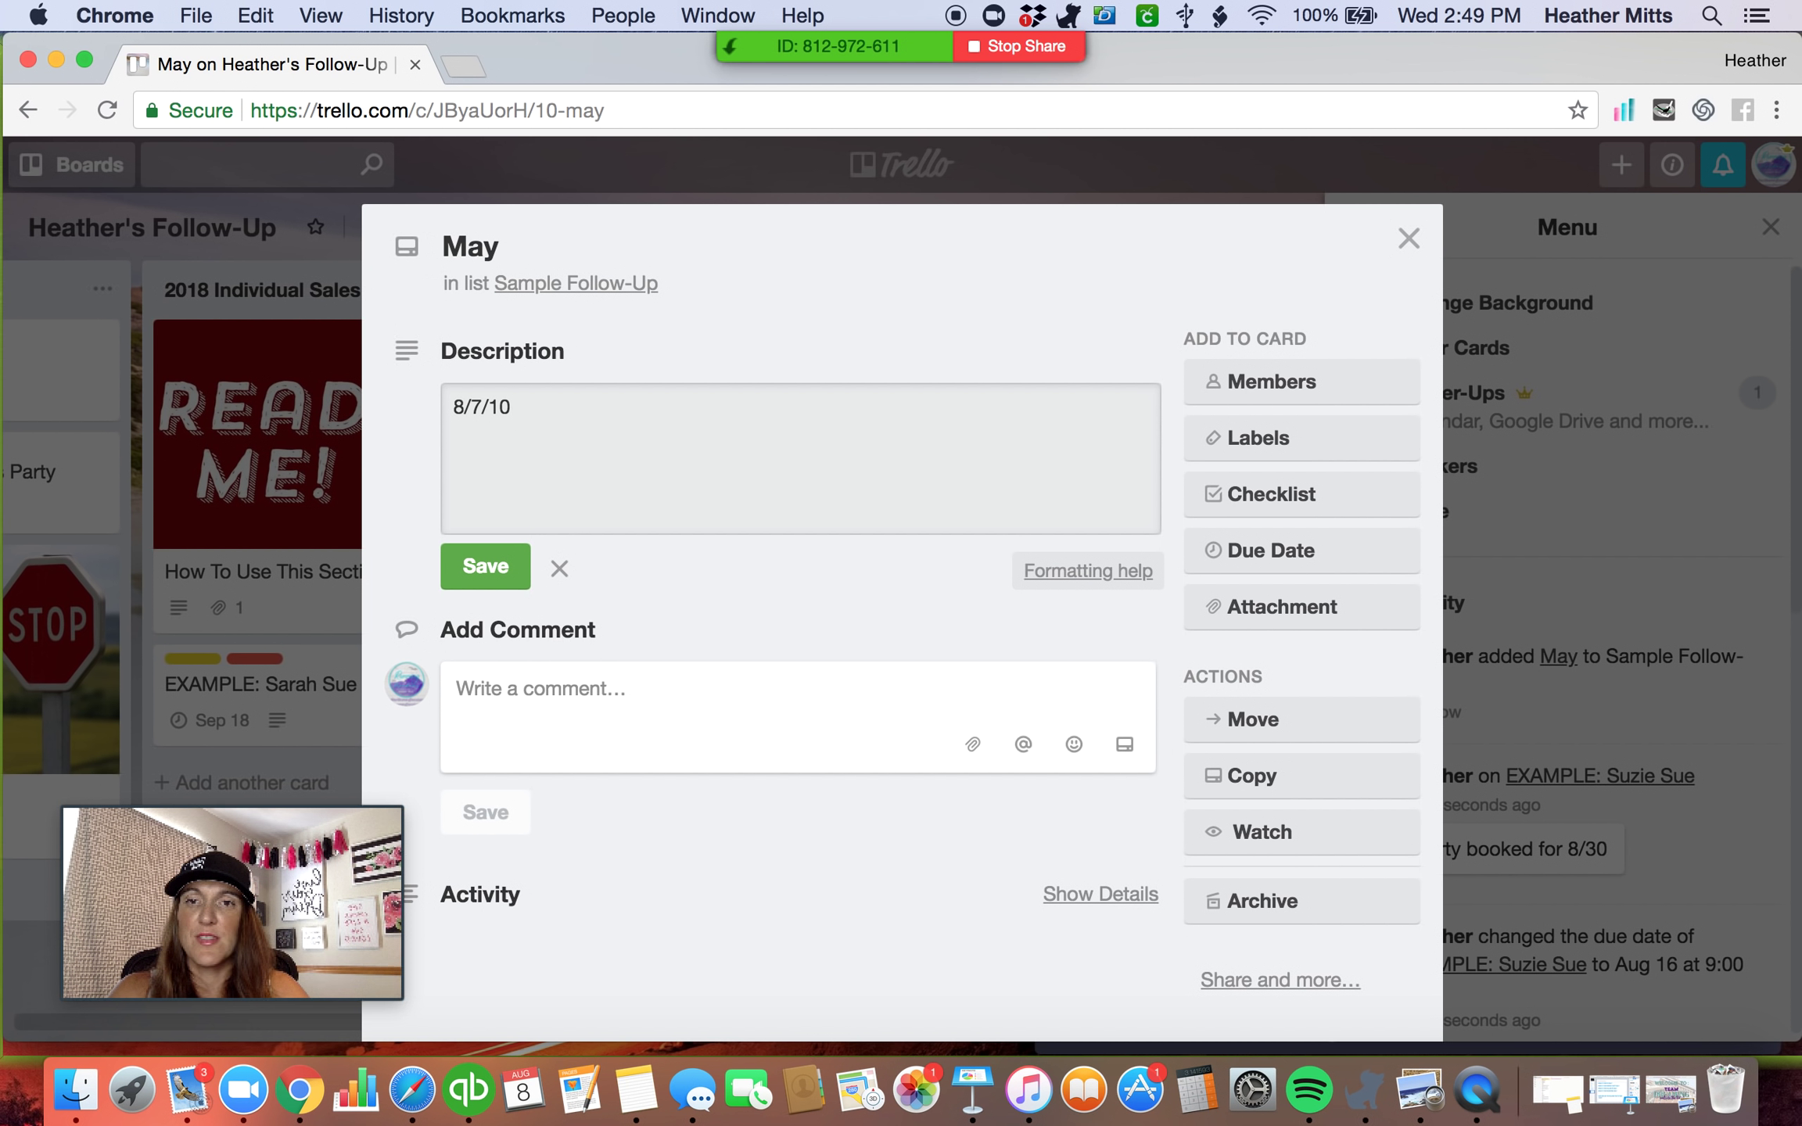
type("sent sampe,")
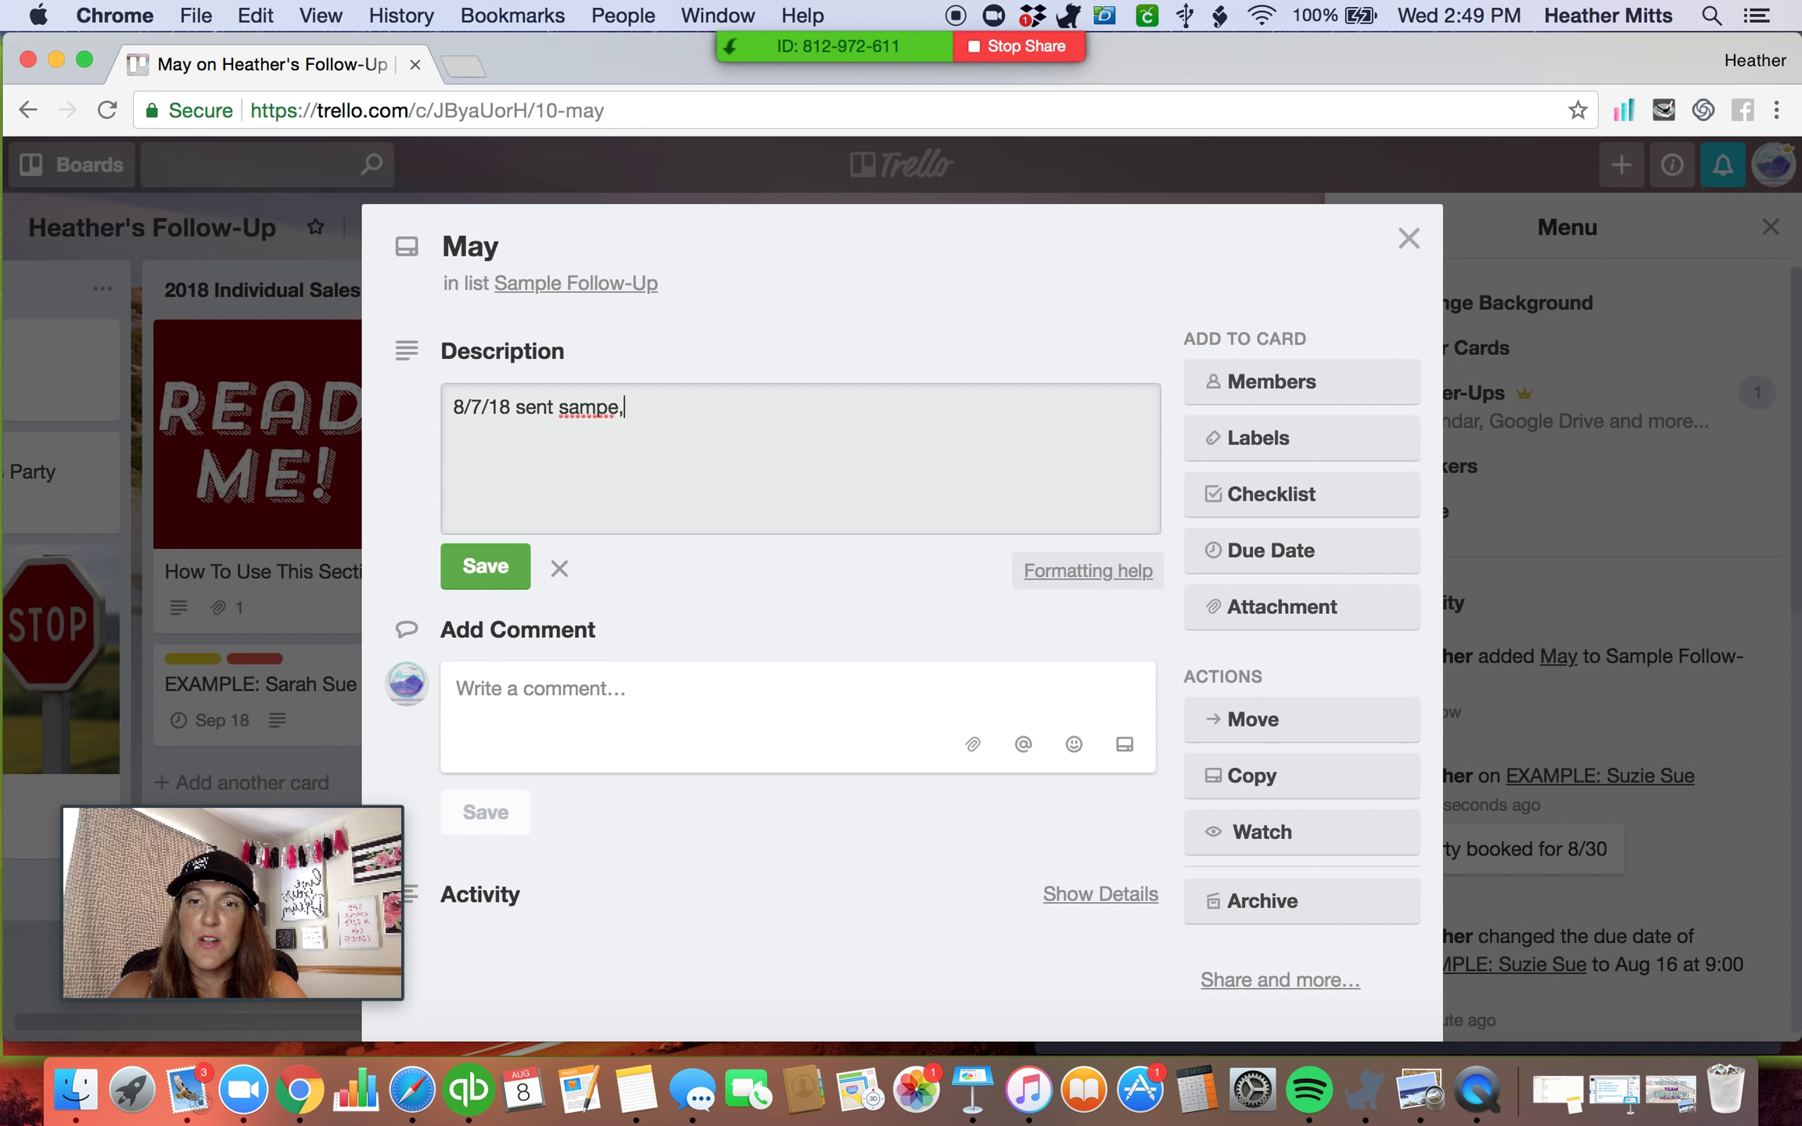
key("BackSpace")
key("BackSpace")
key("BackSpace")
type("le, fol")
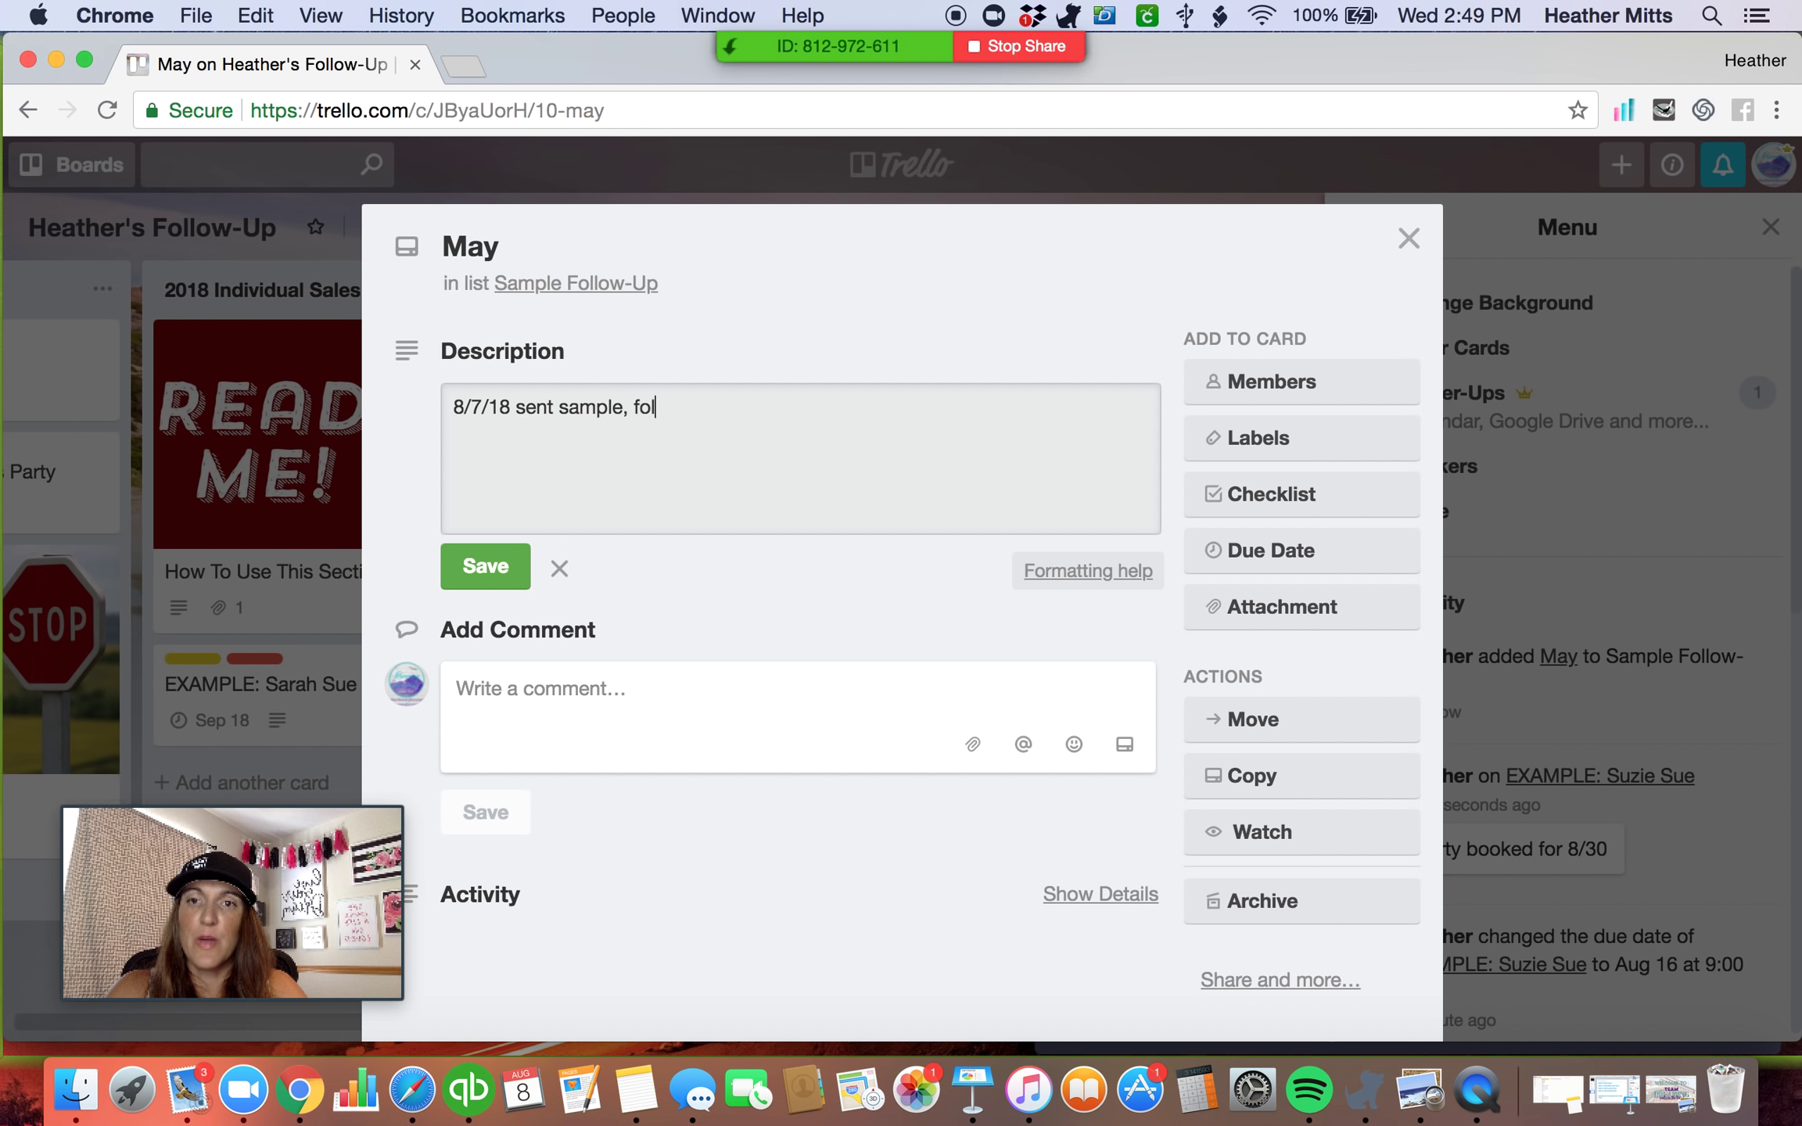
type("low up")
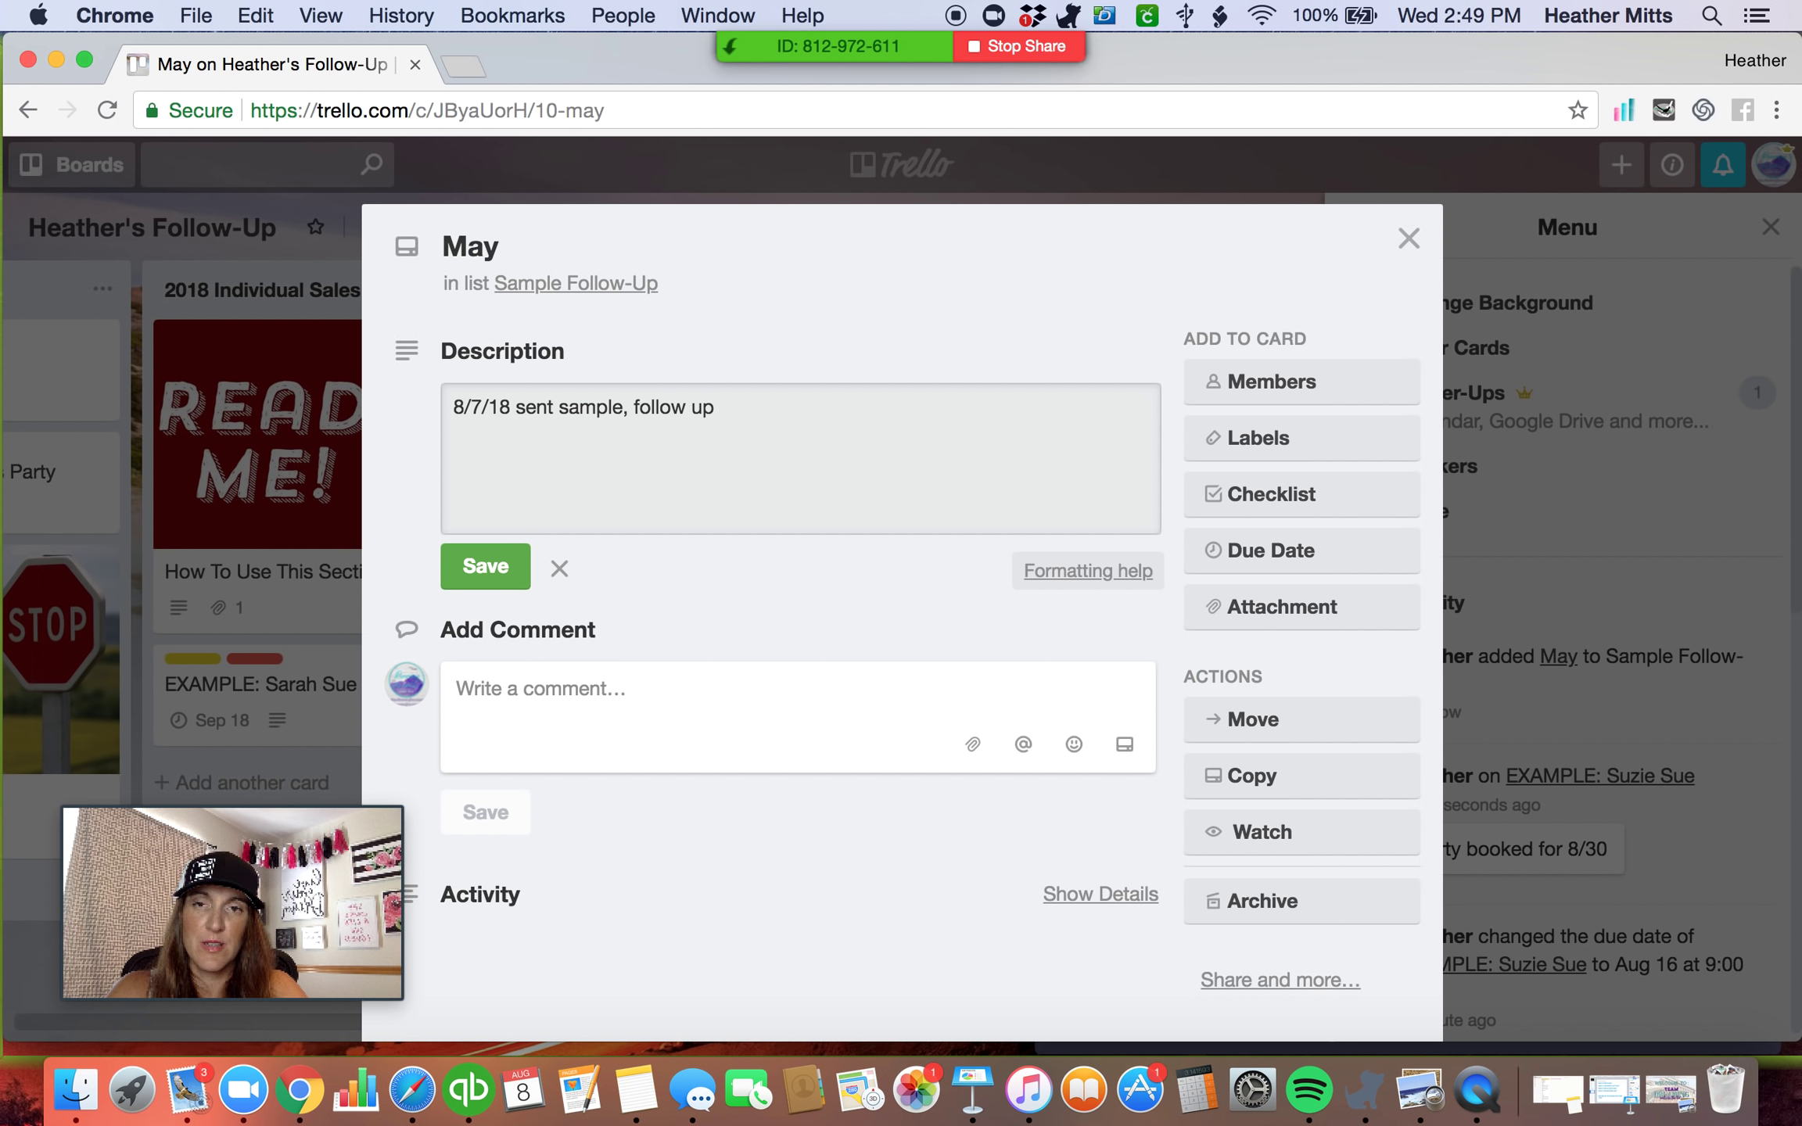
Replace "follow up" with "sent at the plaza" in the new customer card's description.
key("BackSpace")
key("BackSpace")
key("BackSpace")
key("BackSpace")
key("BackSpace")
key("BackSpace")
key("BackSpace")
key("BackSpace")
key("BackSpace")
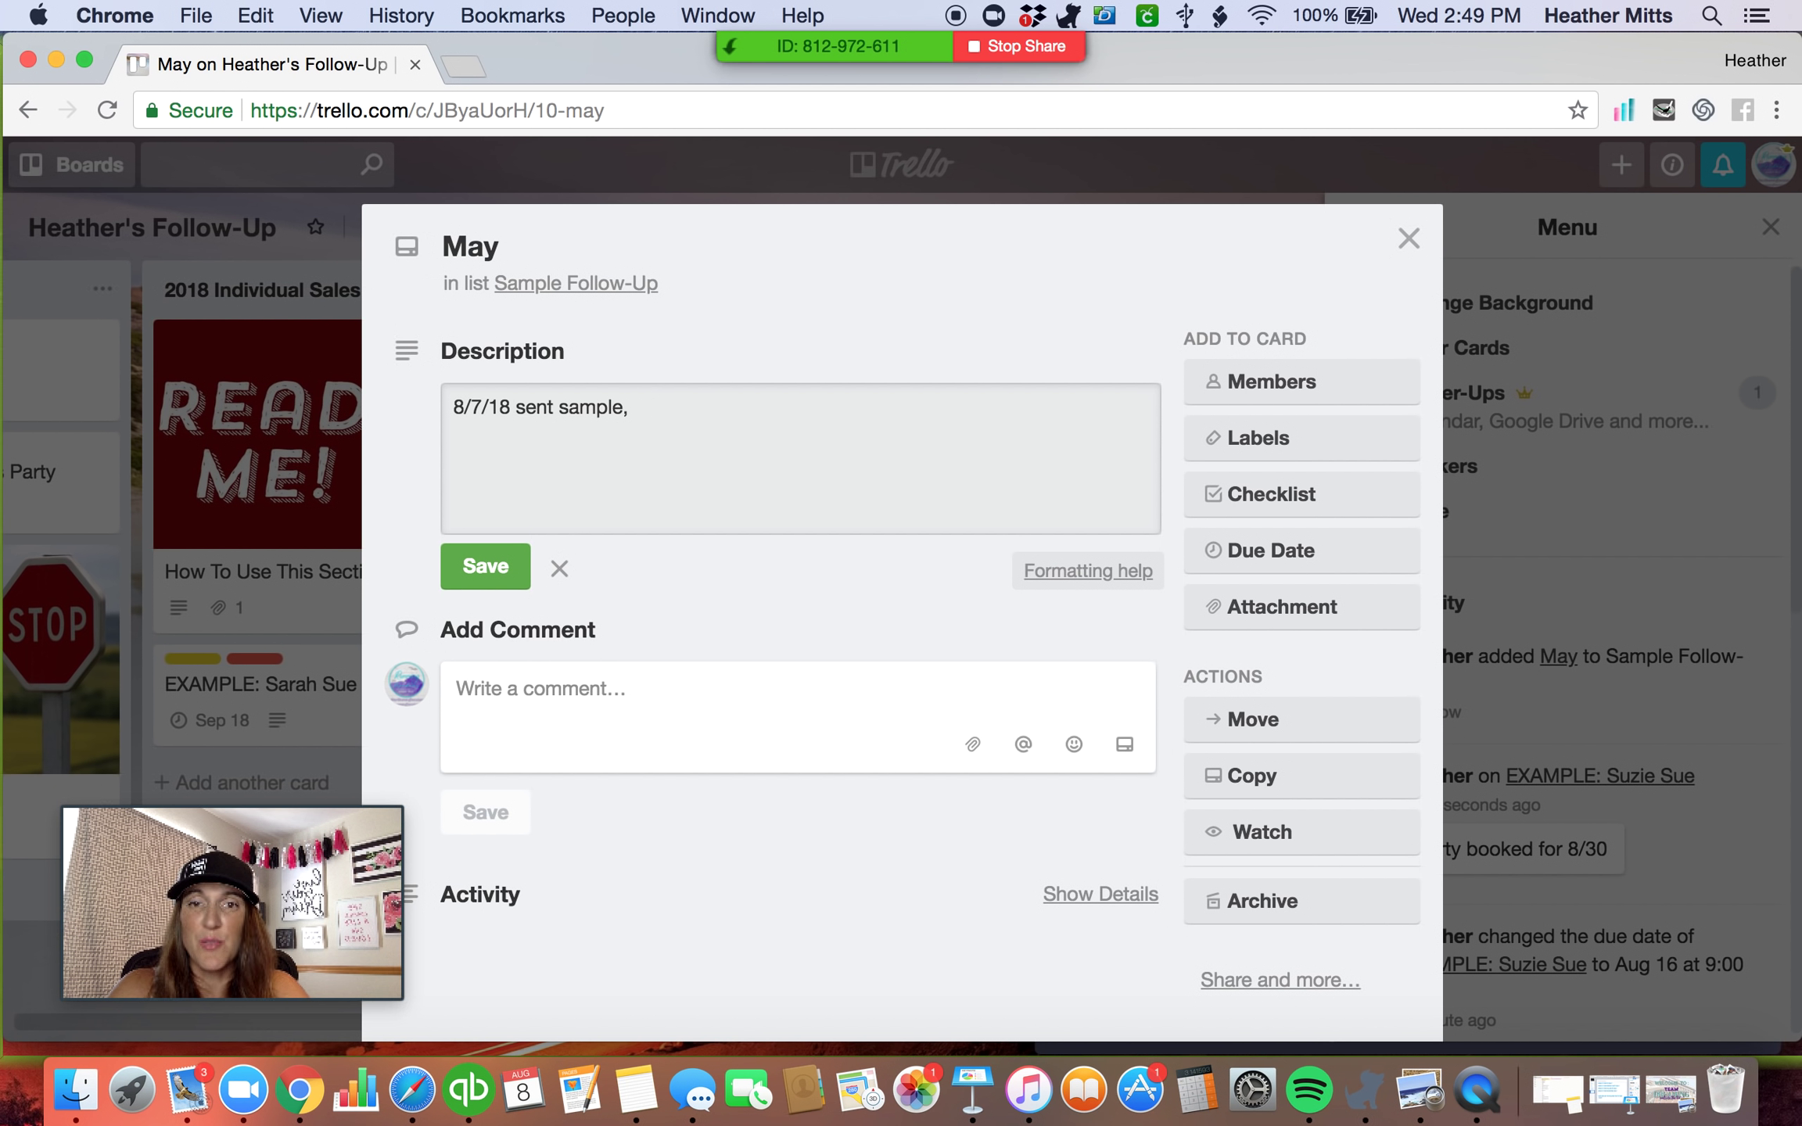
type("sent at the plaza")
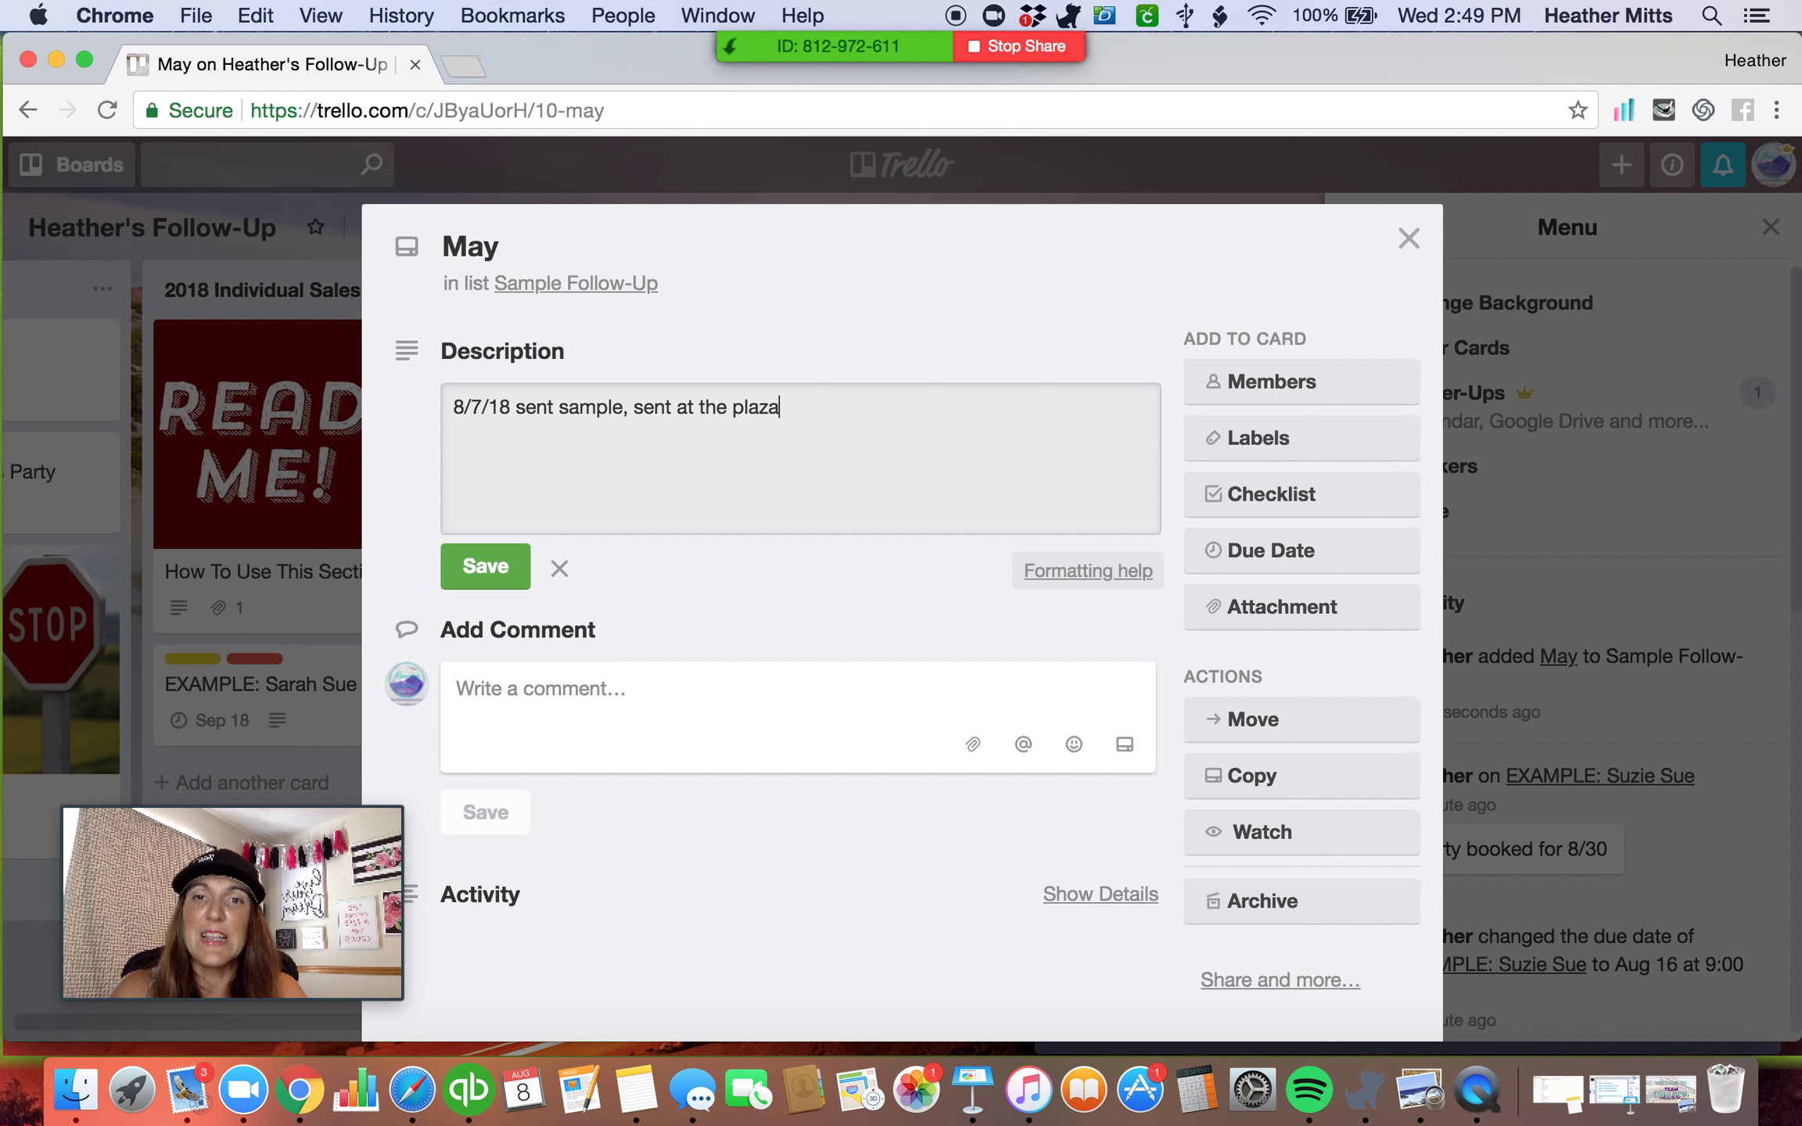
Apply the Sample Sent and Interest in Party labels to the new customer card.
left_click(1269, 441)
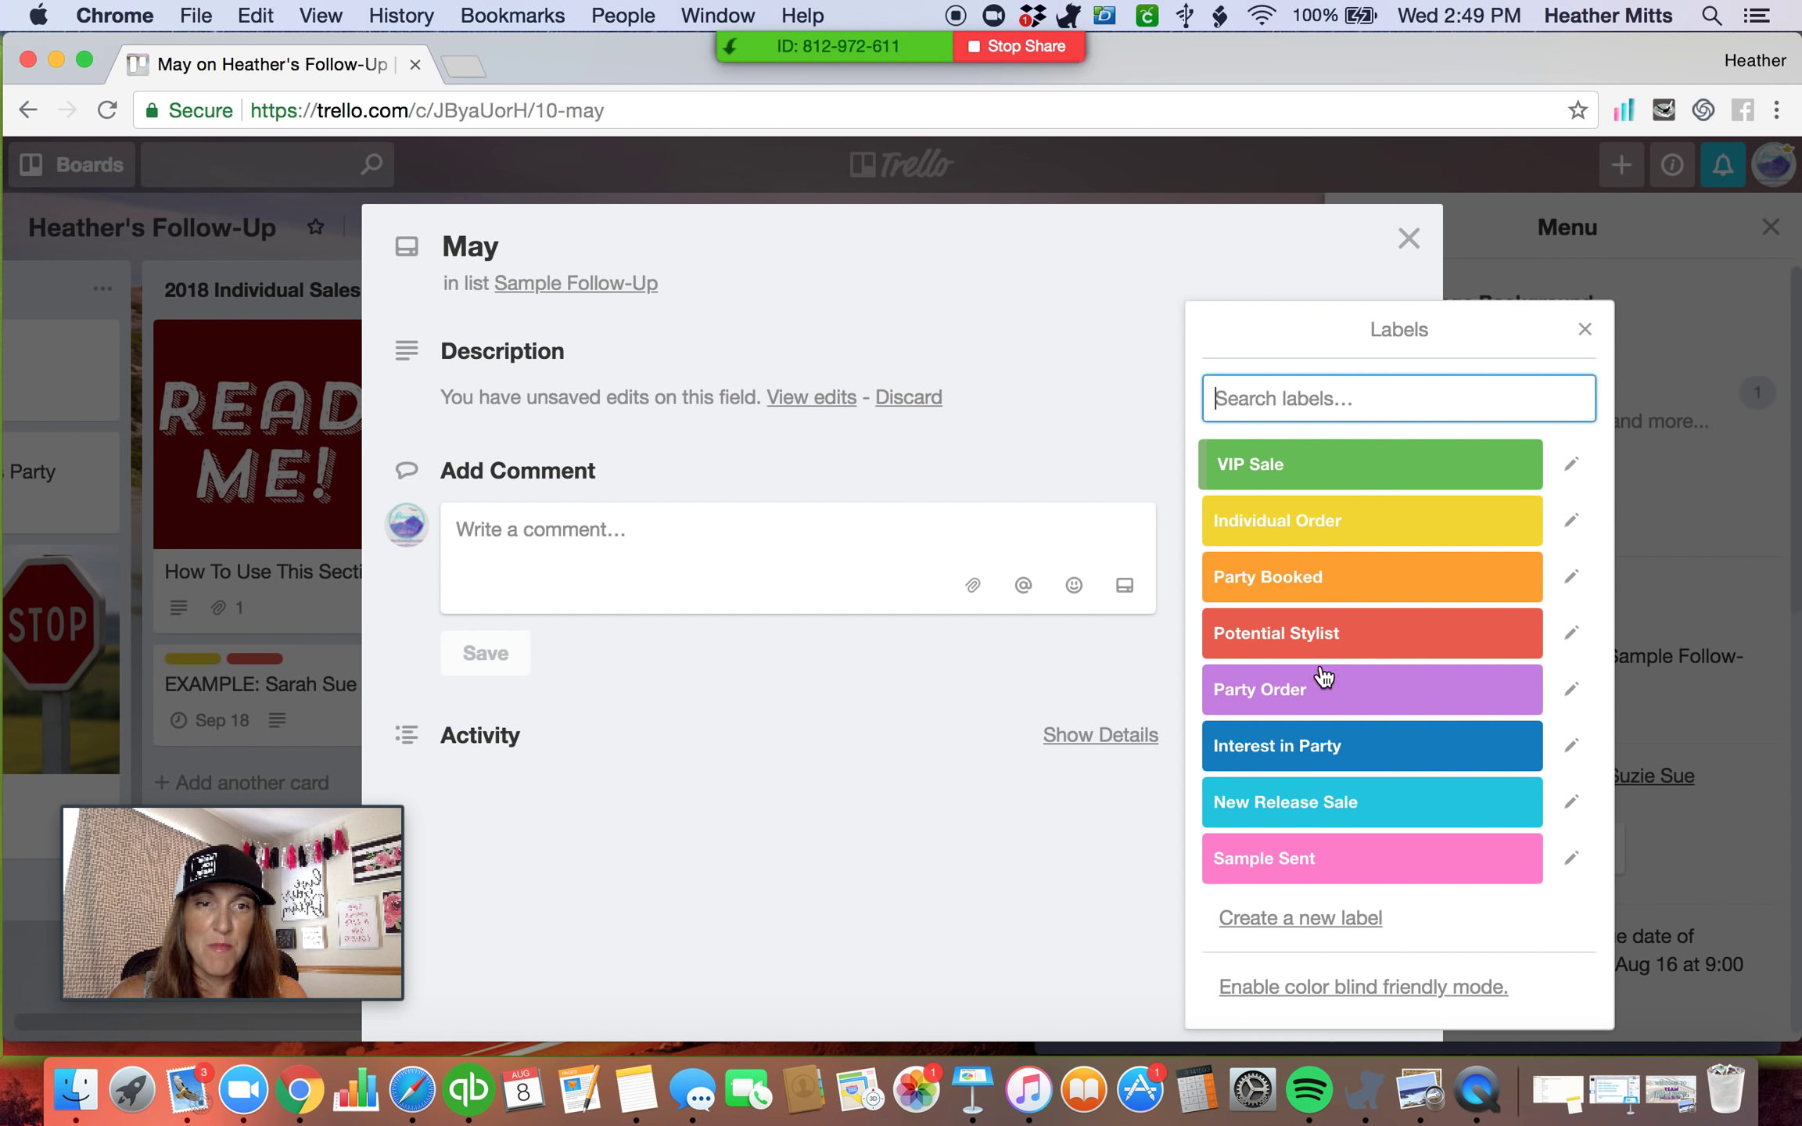
left_click(1284, 866)
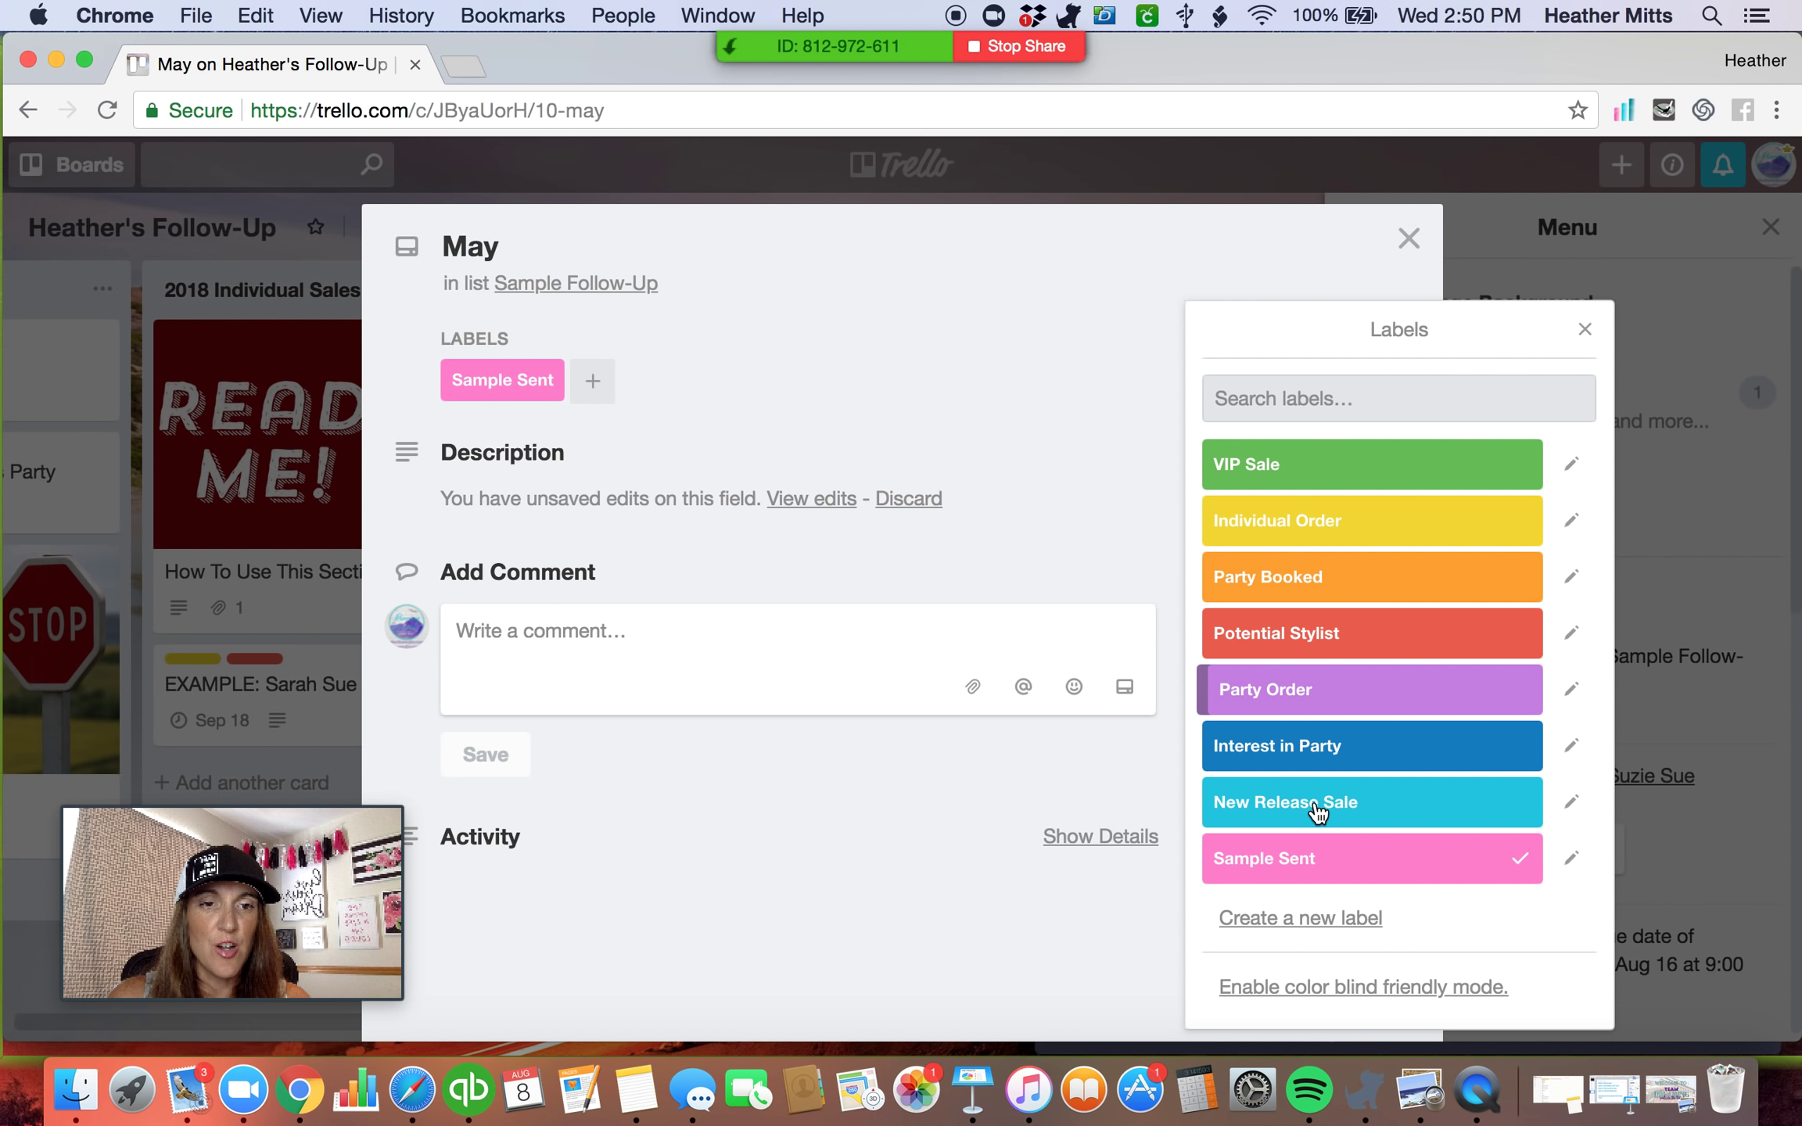
left_click(1302, 753)
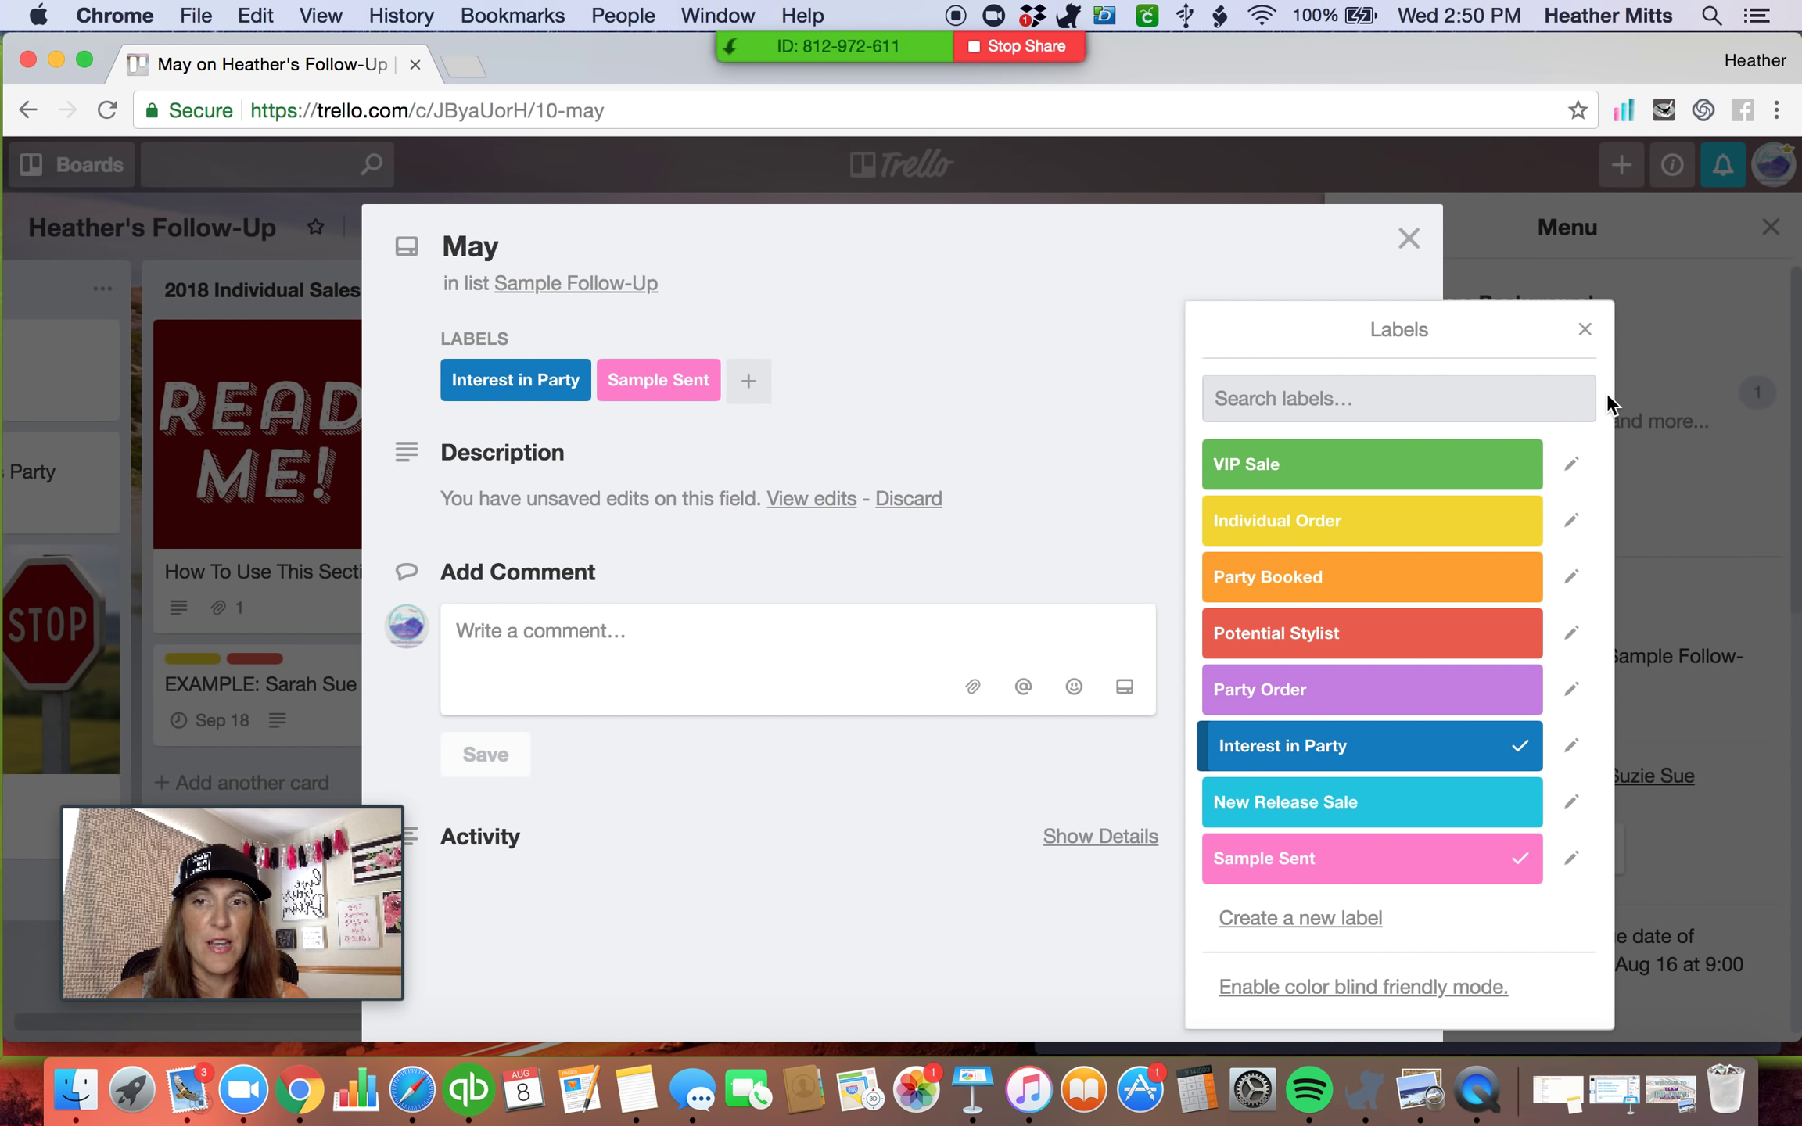
left_click(1586, 330)
Set the new customer card's due date to 8/14/2018 at 9:00 AM.
left_click(1296, 549)
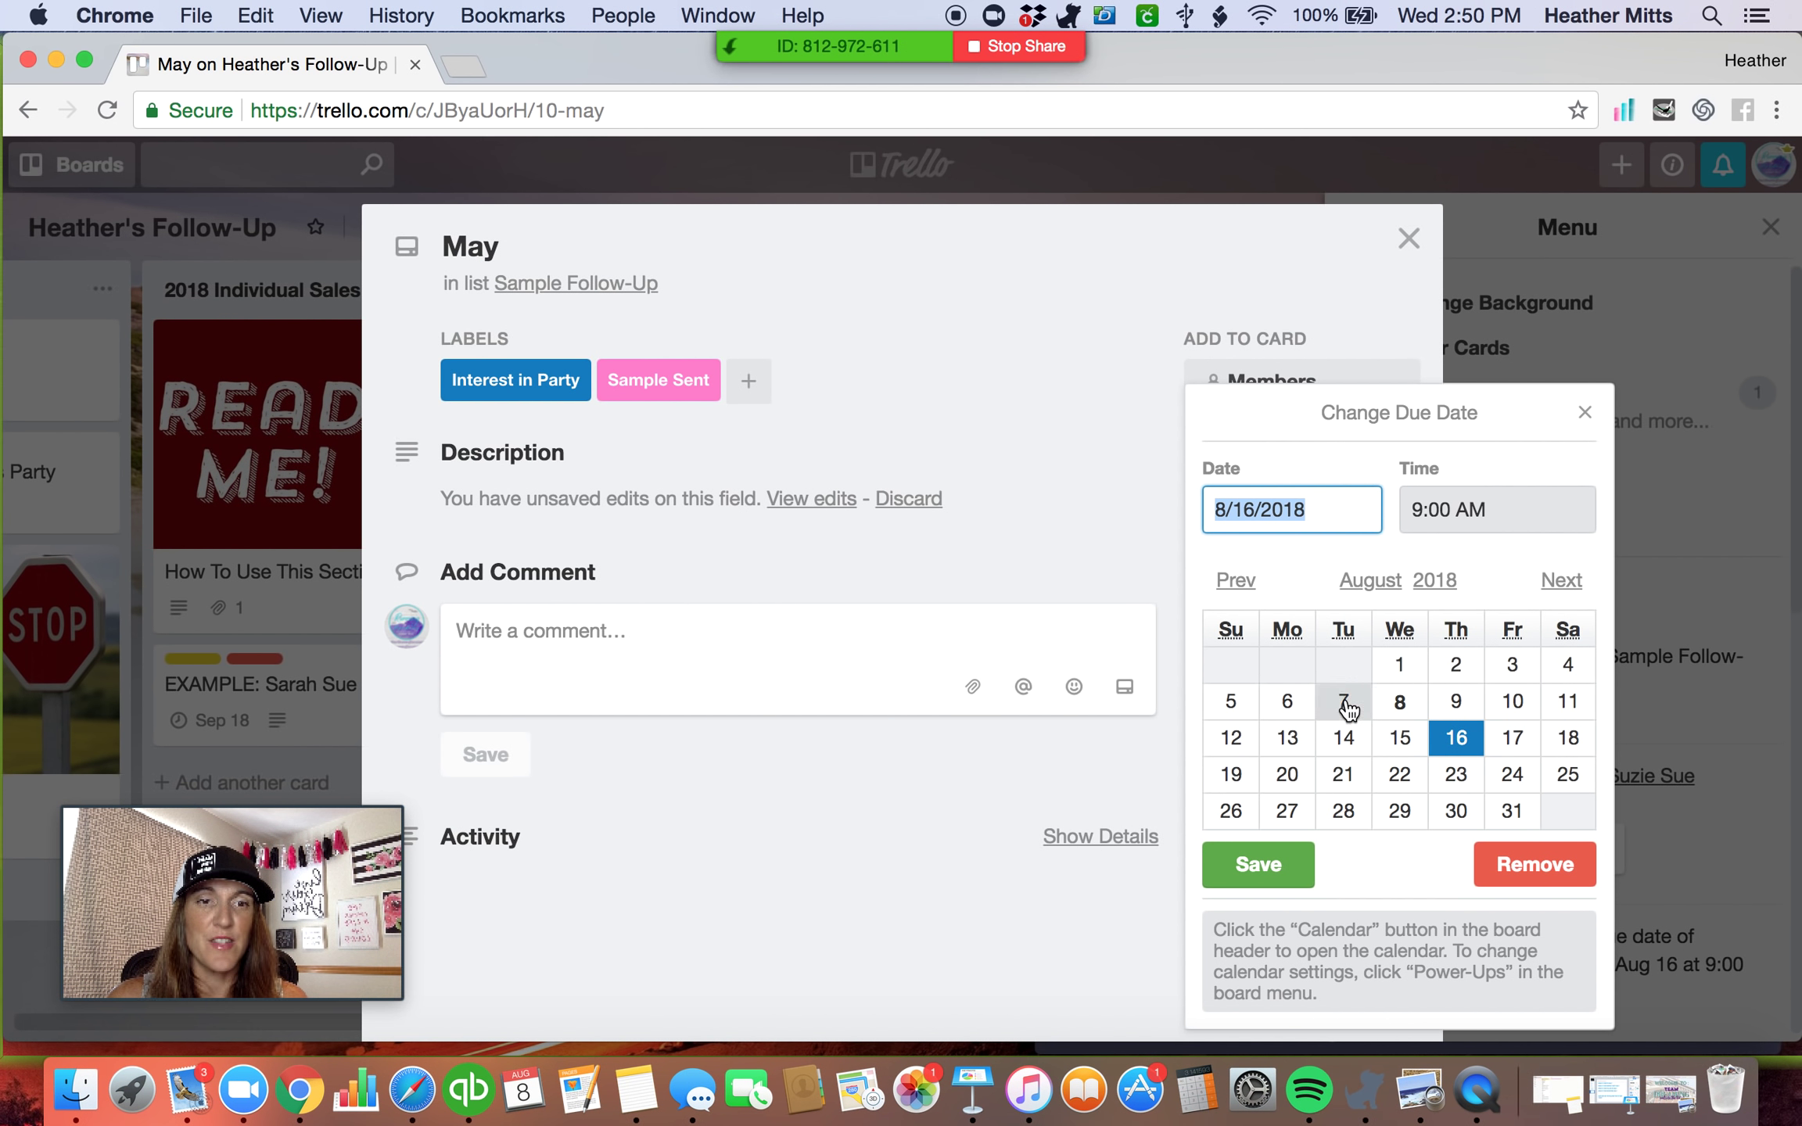
left_click(1344, 743)
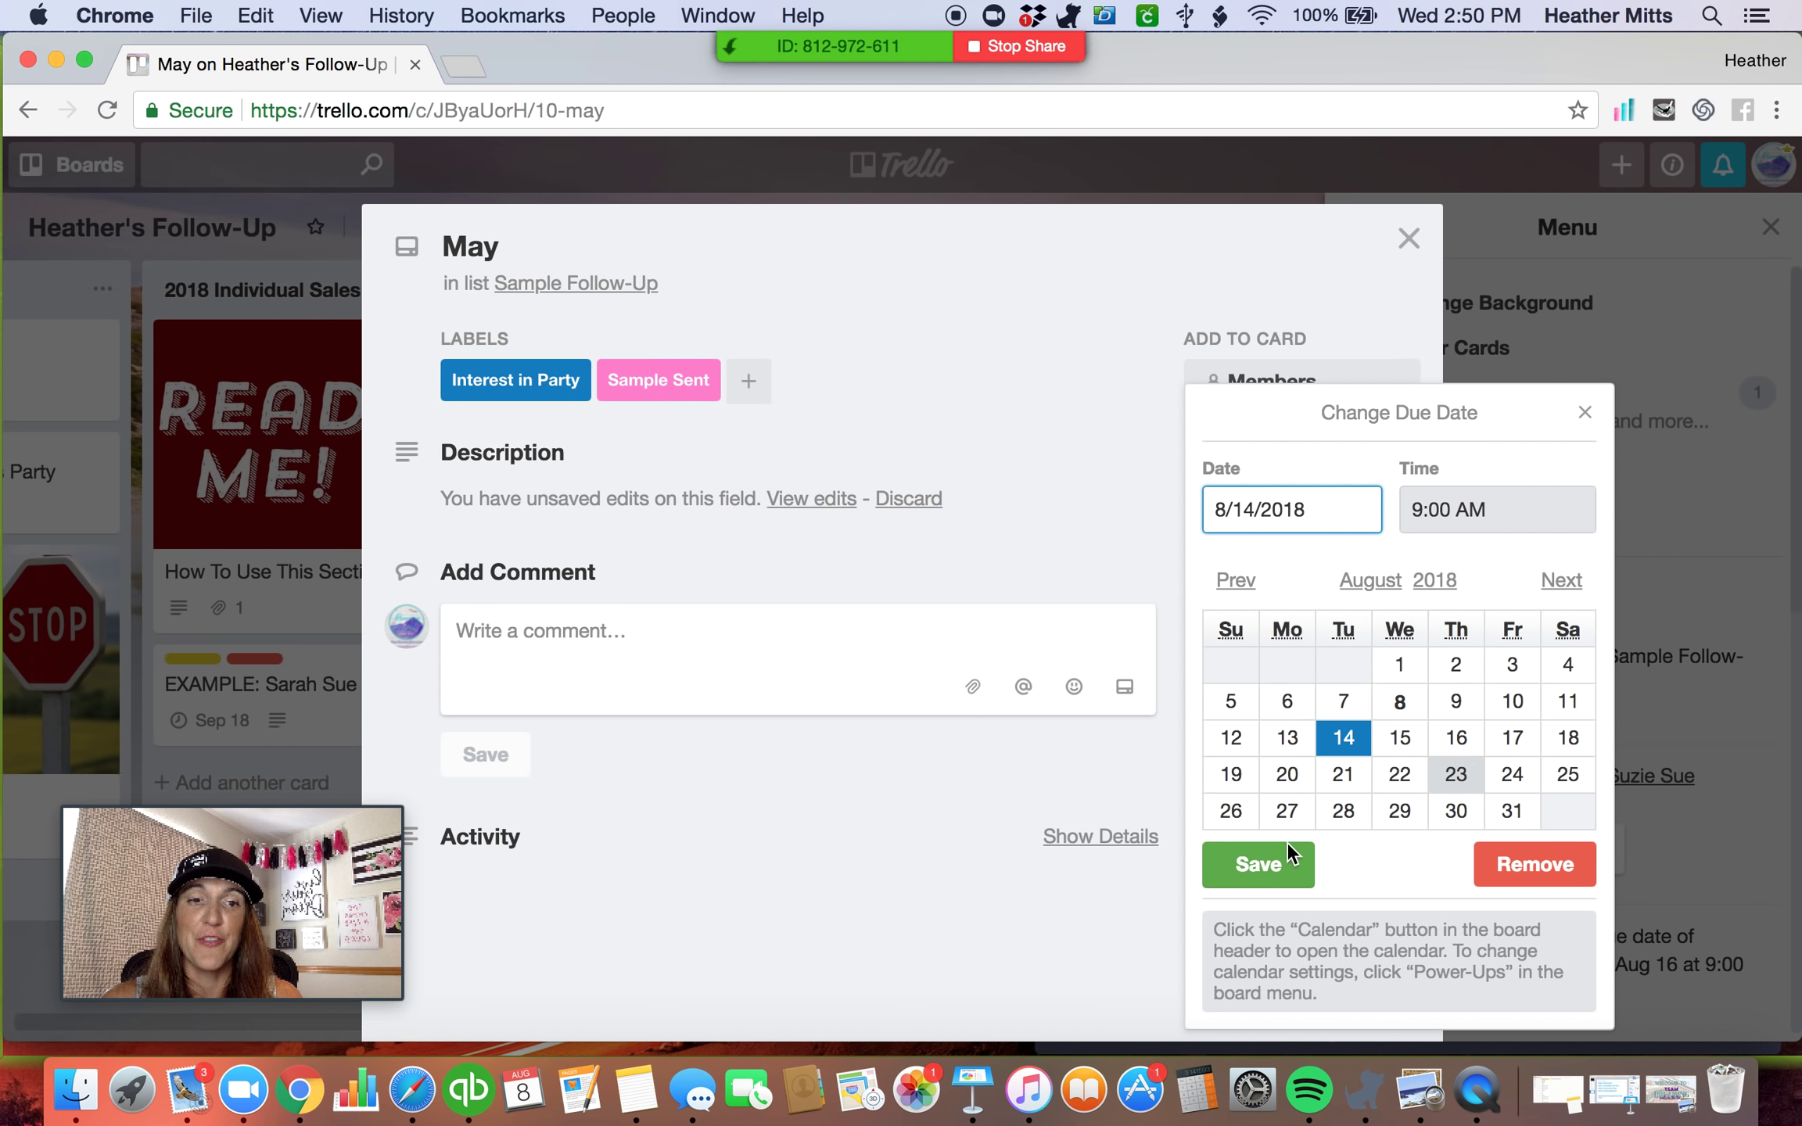
left_click(1274, 869)
Save the pending description edits on the new customer card and return to the board.
scroll(960, 687, "down", 3)
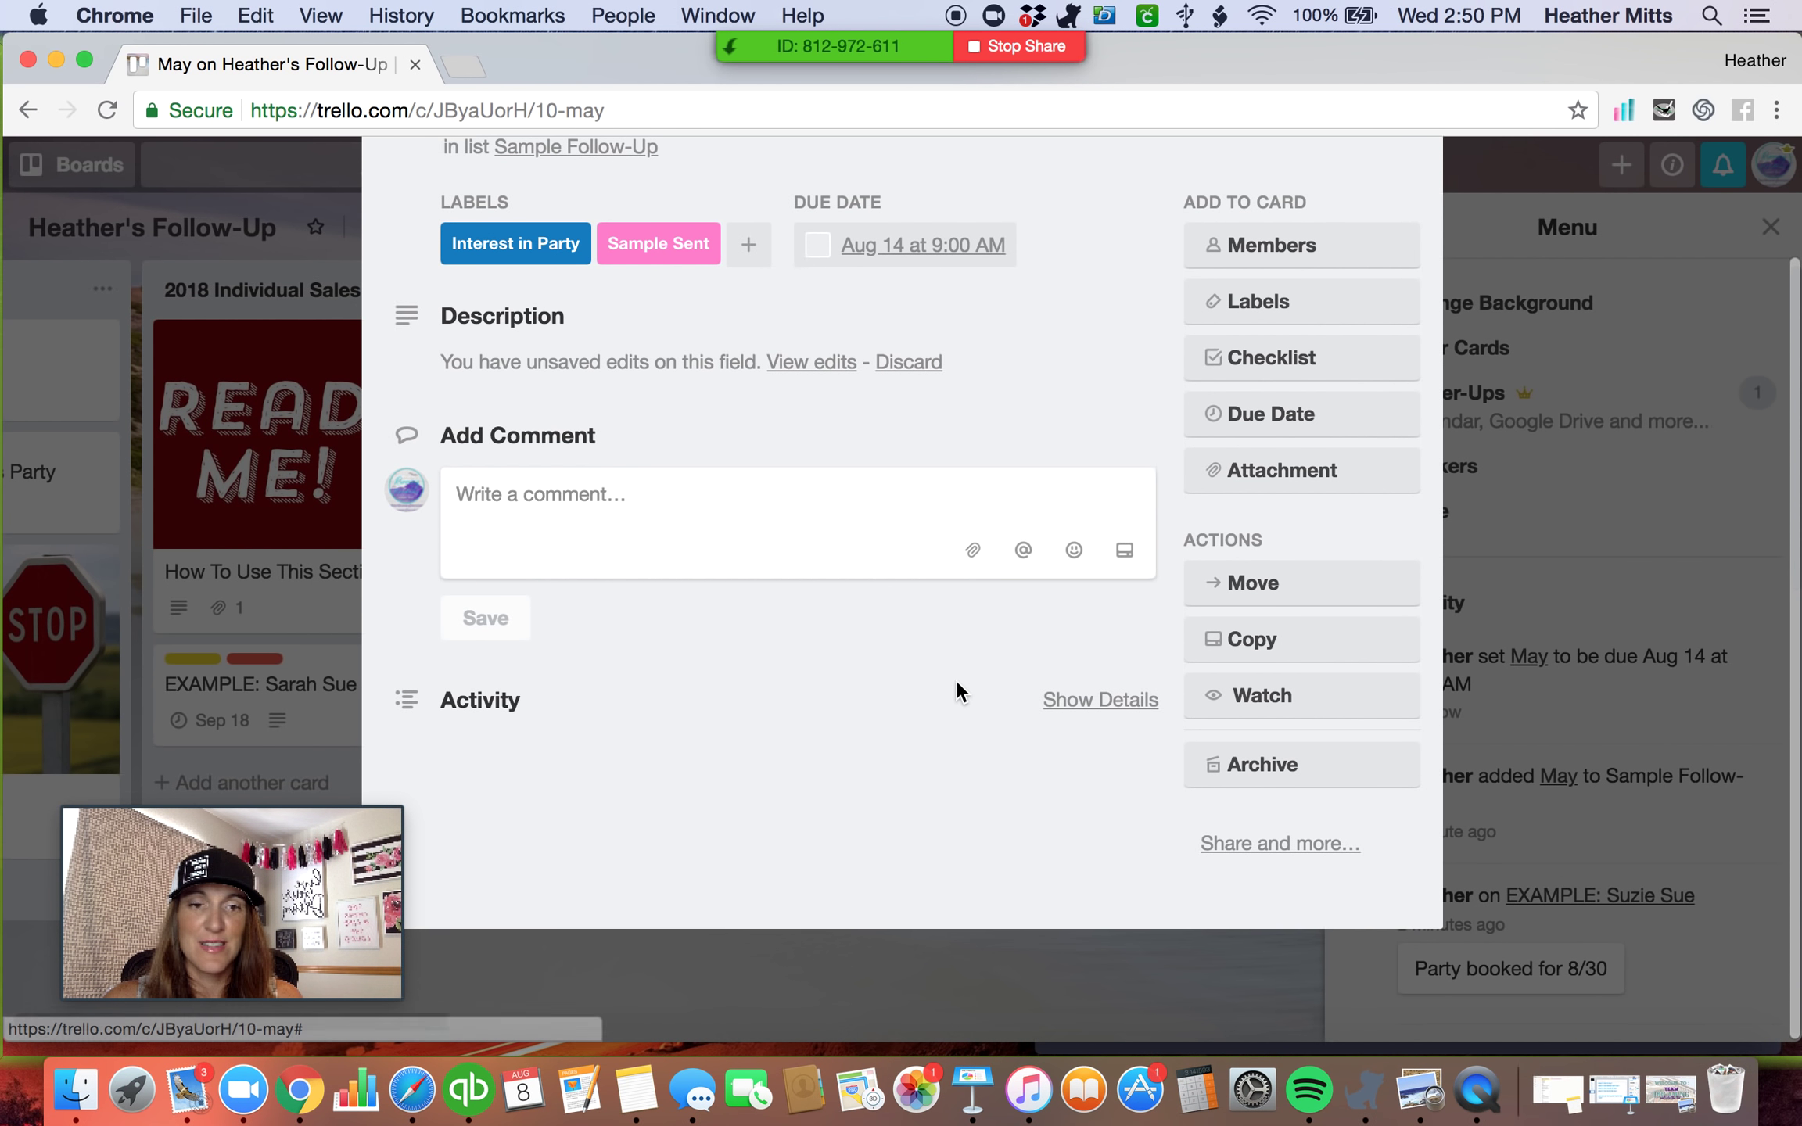
left_click(818, 362)
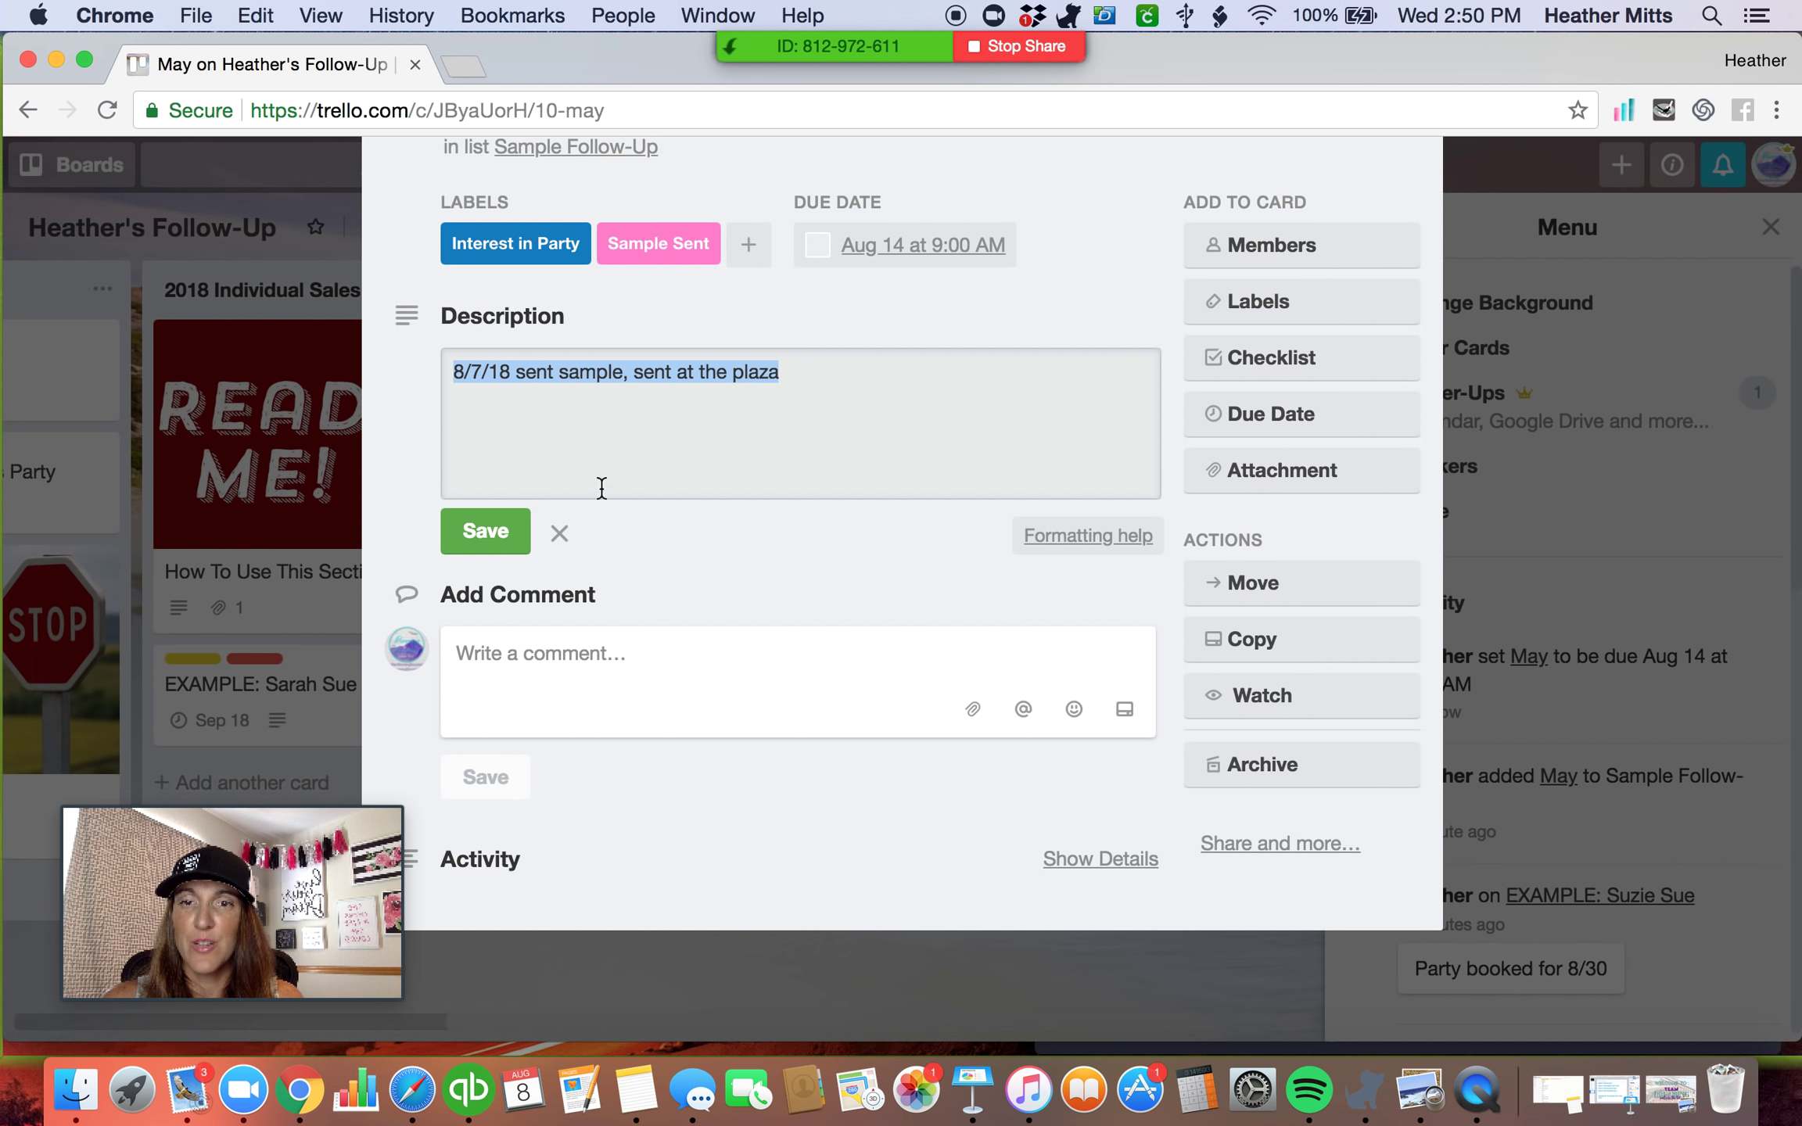
left_click(813, 379)
left_click(484, 533)
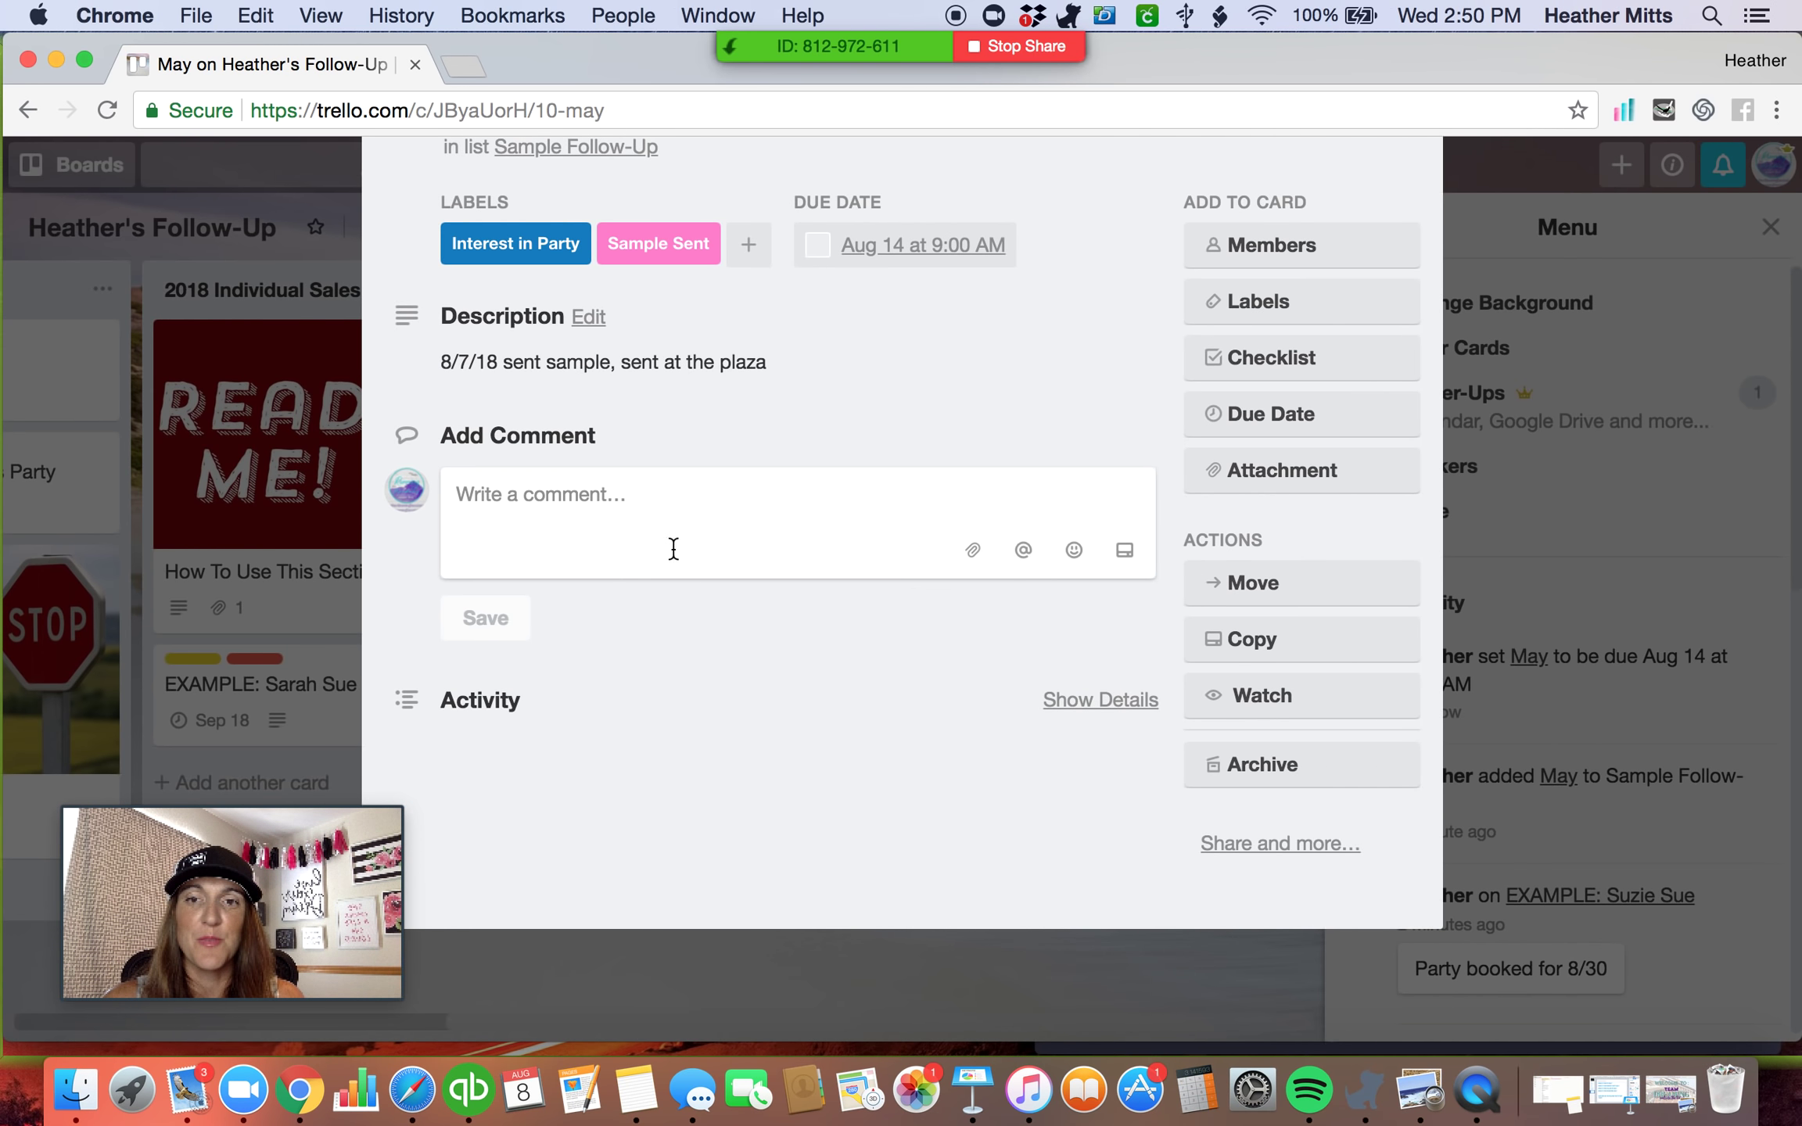
scroll(703, 518, "up", 3)
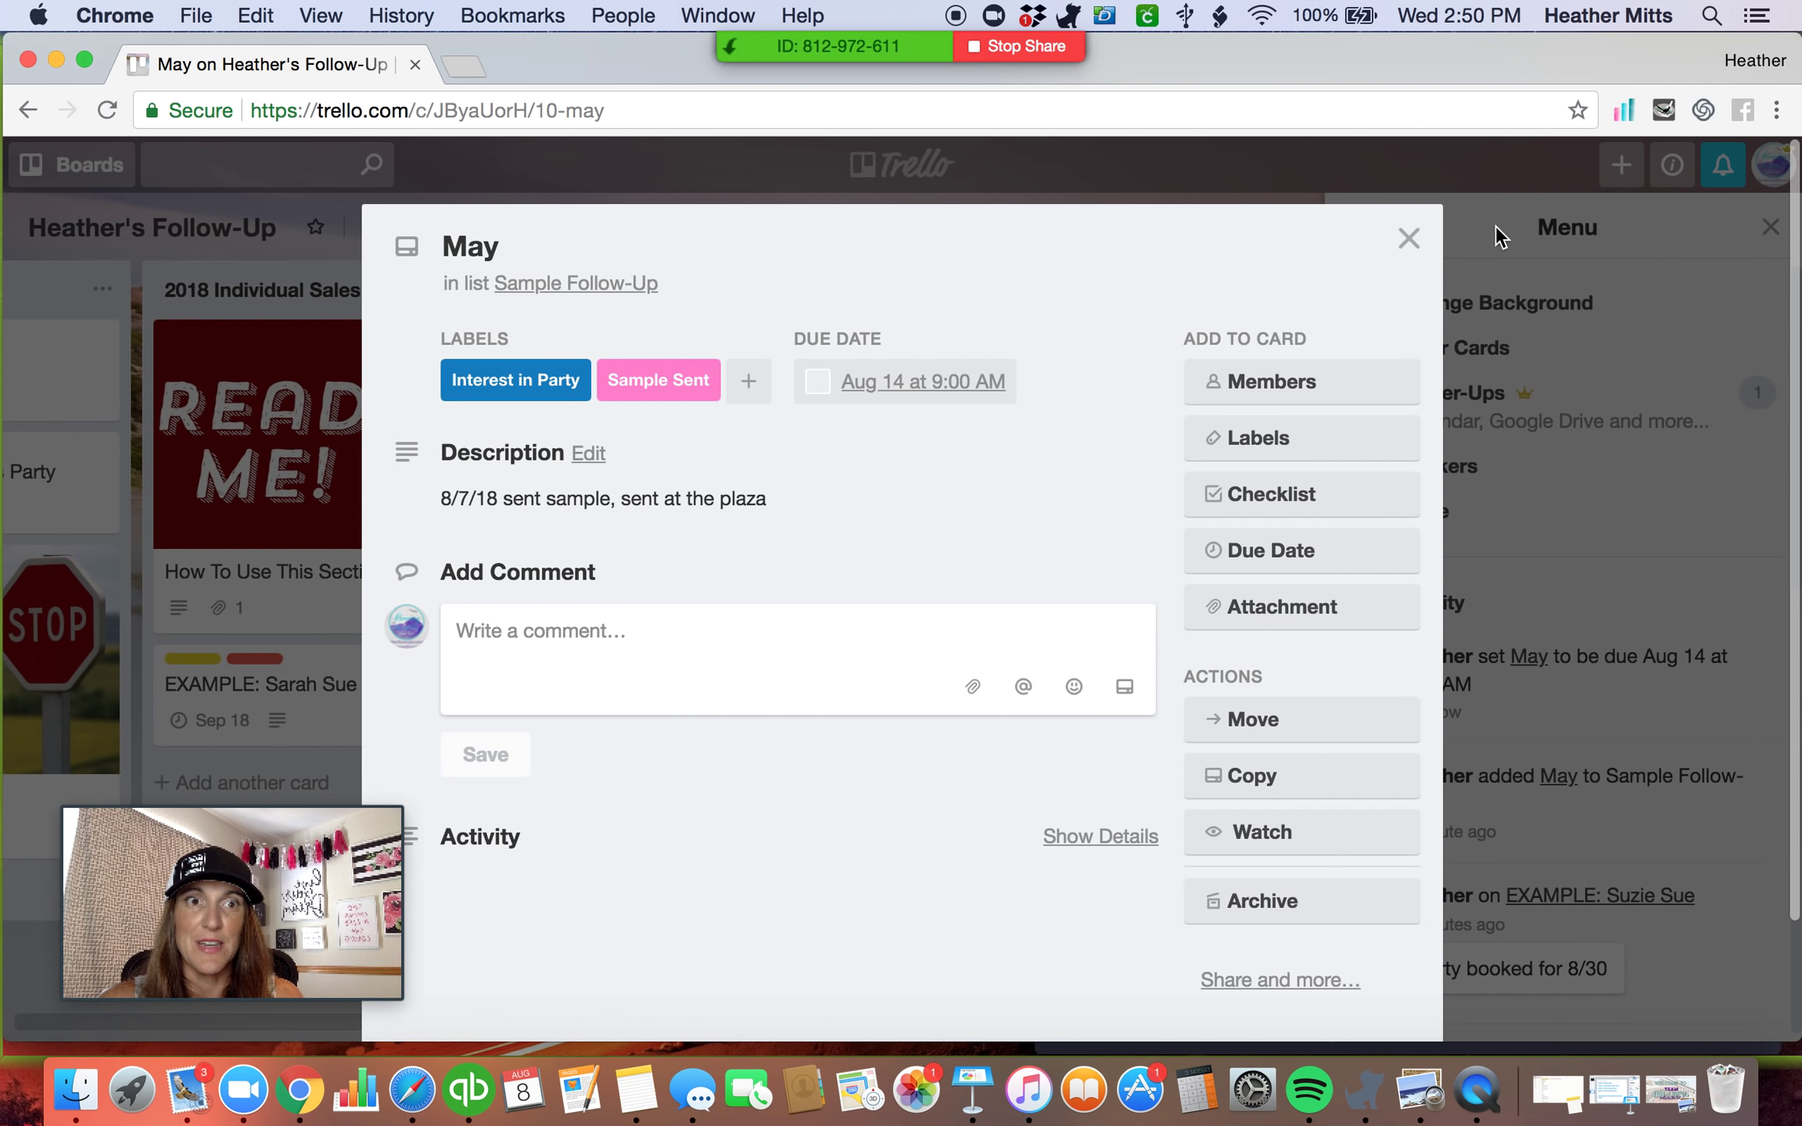
left_click(1411, 239)
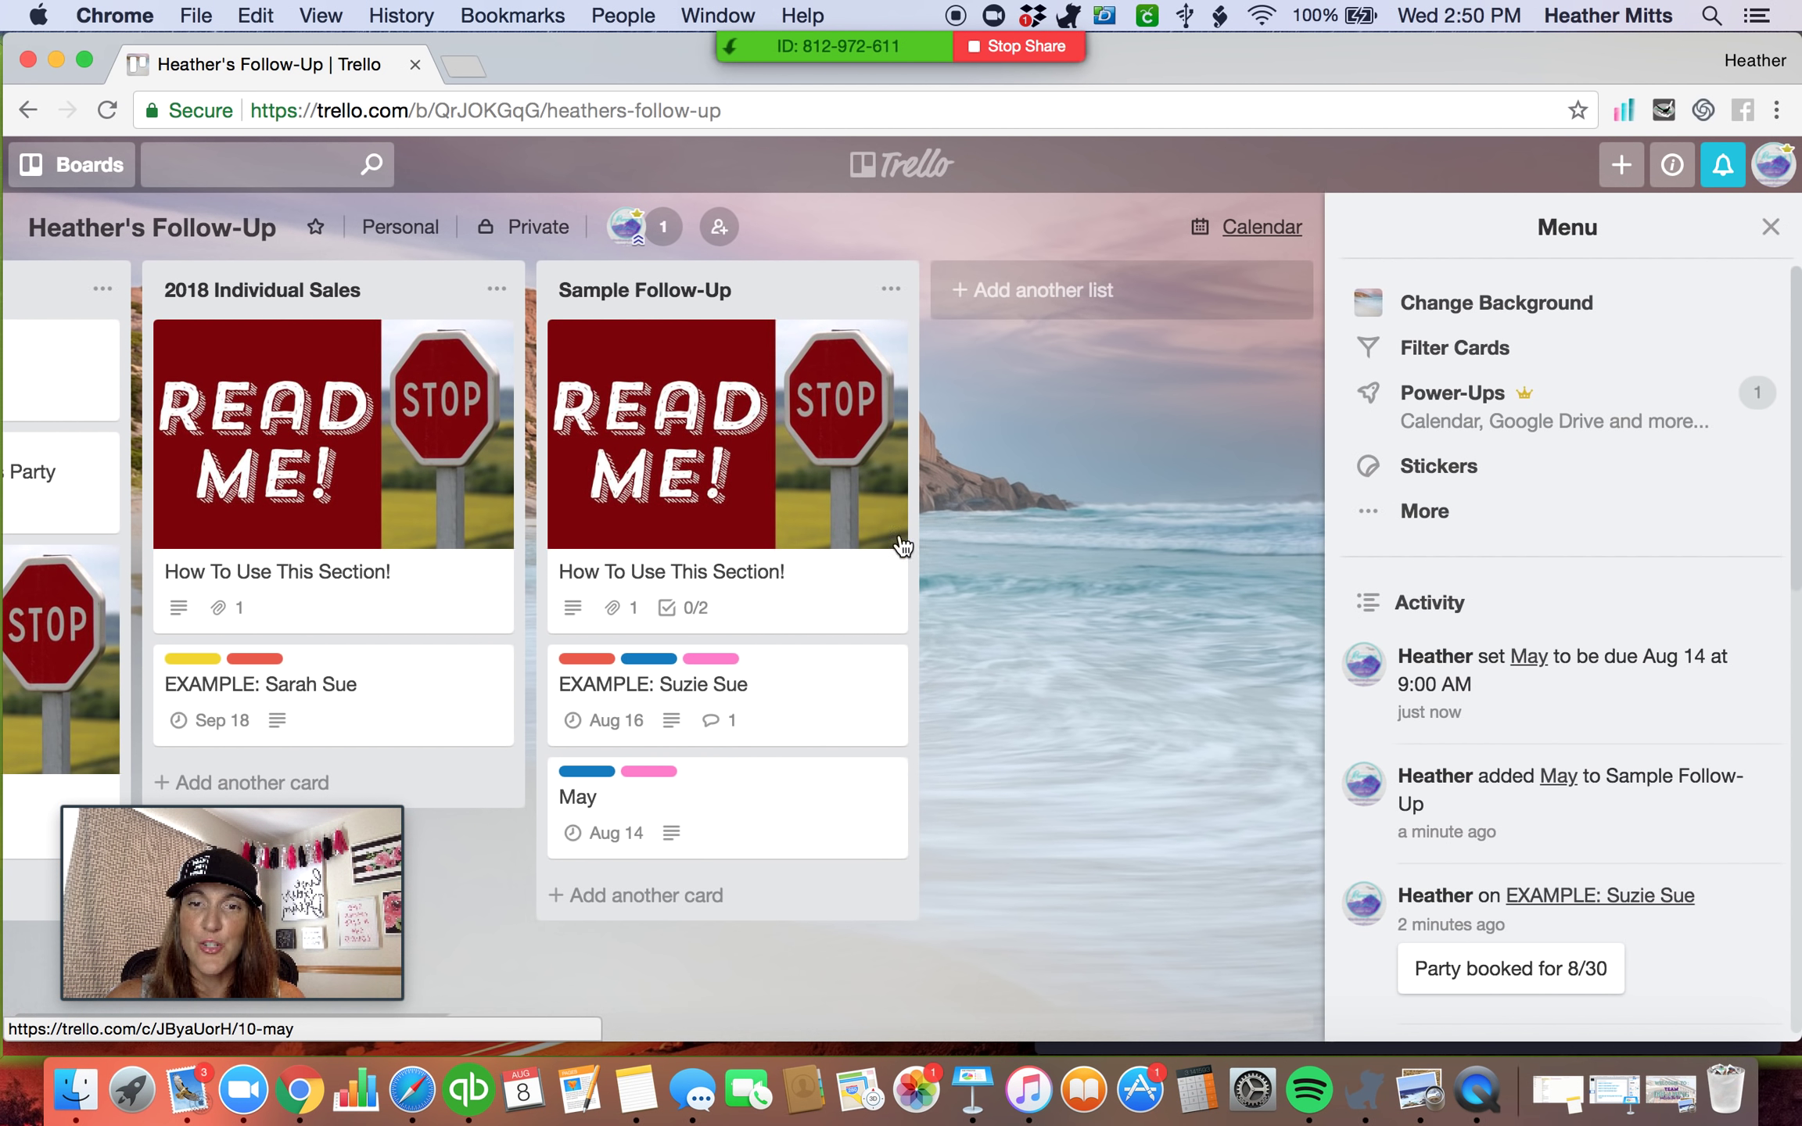
Sort the cards in the Sample Follow-Up list by due date.
left_click(891, 288)
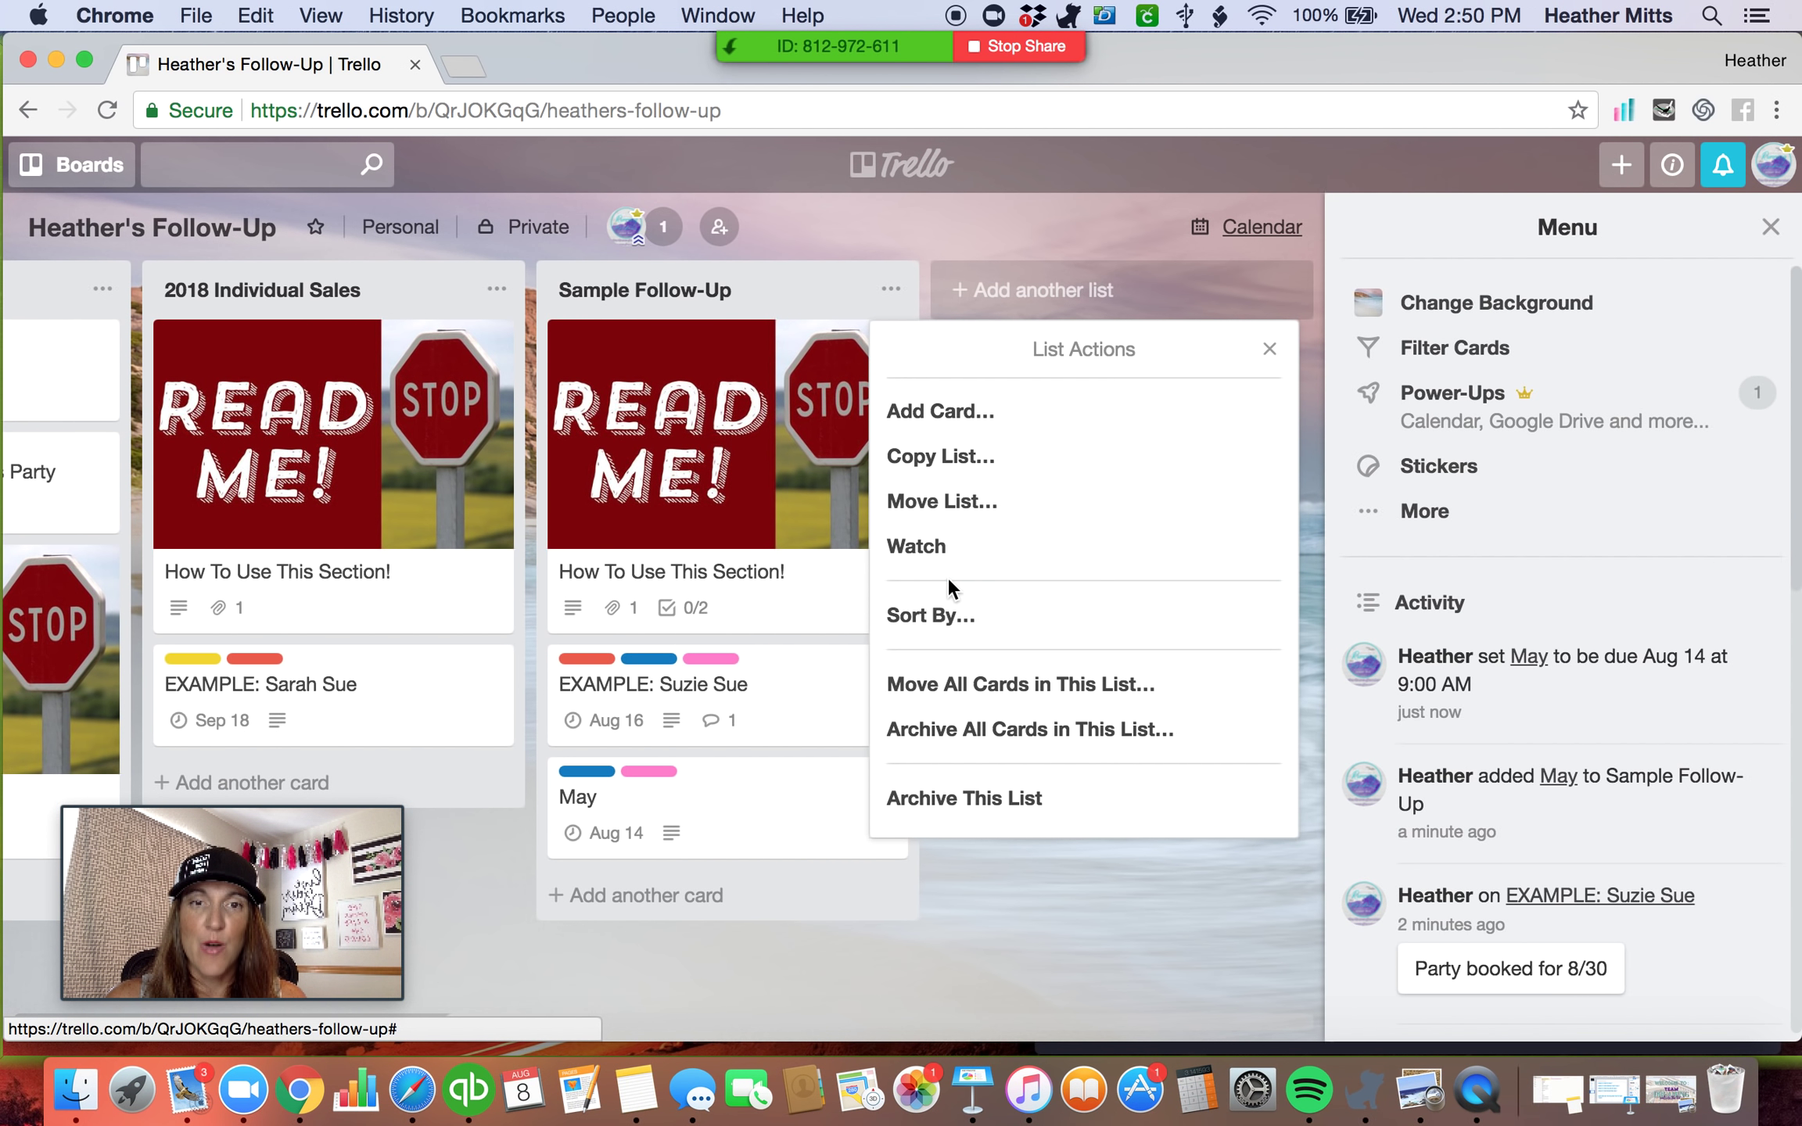
left_click(948, 616)
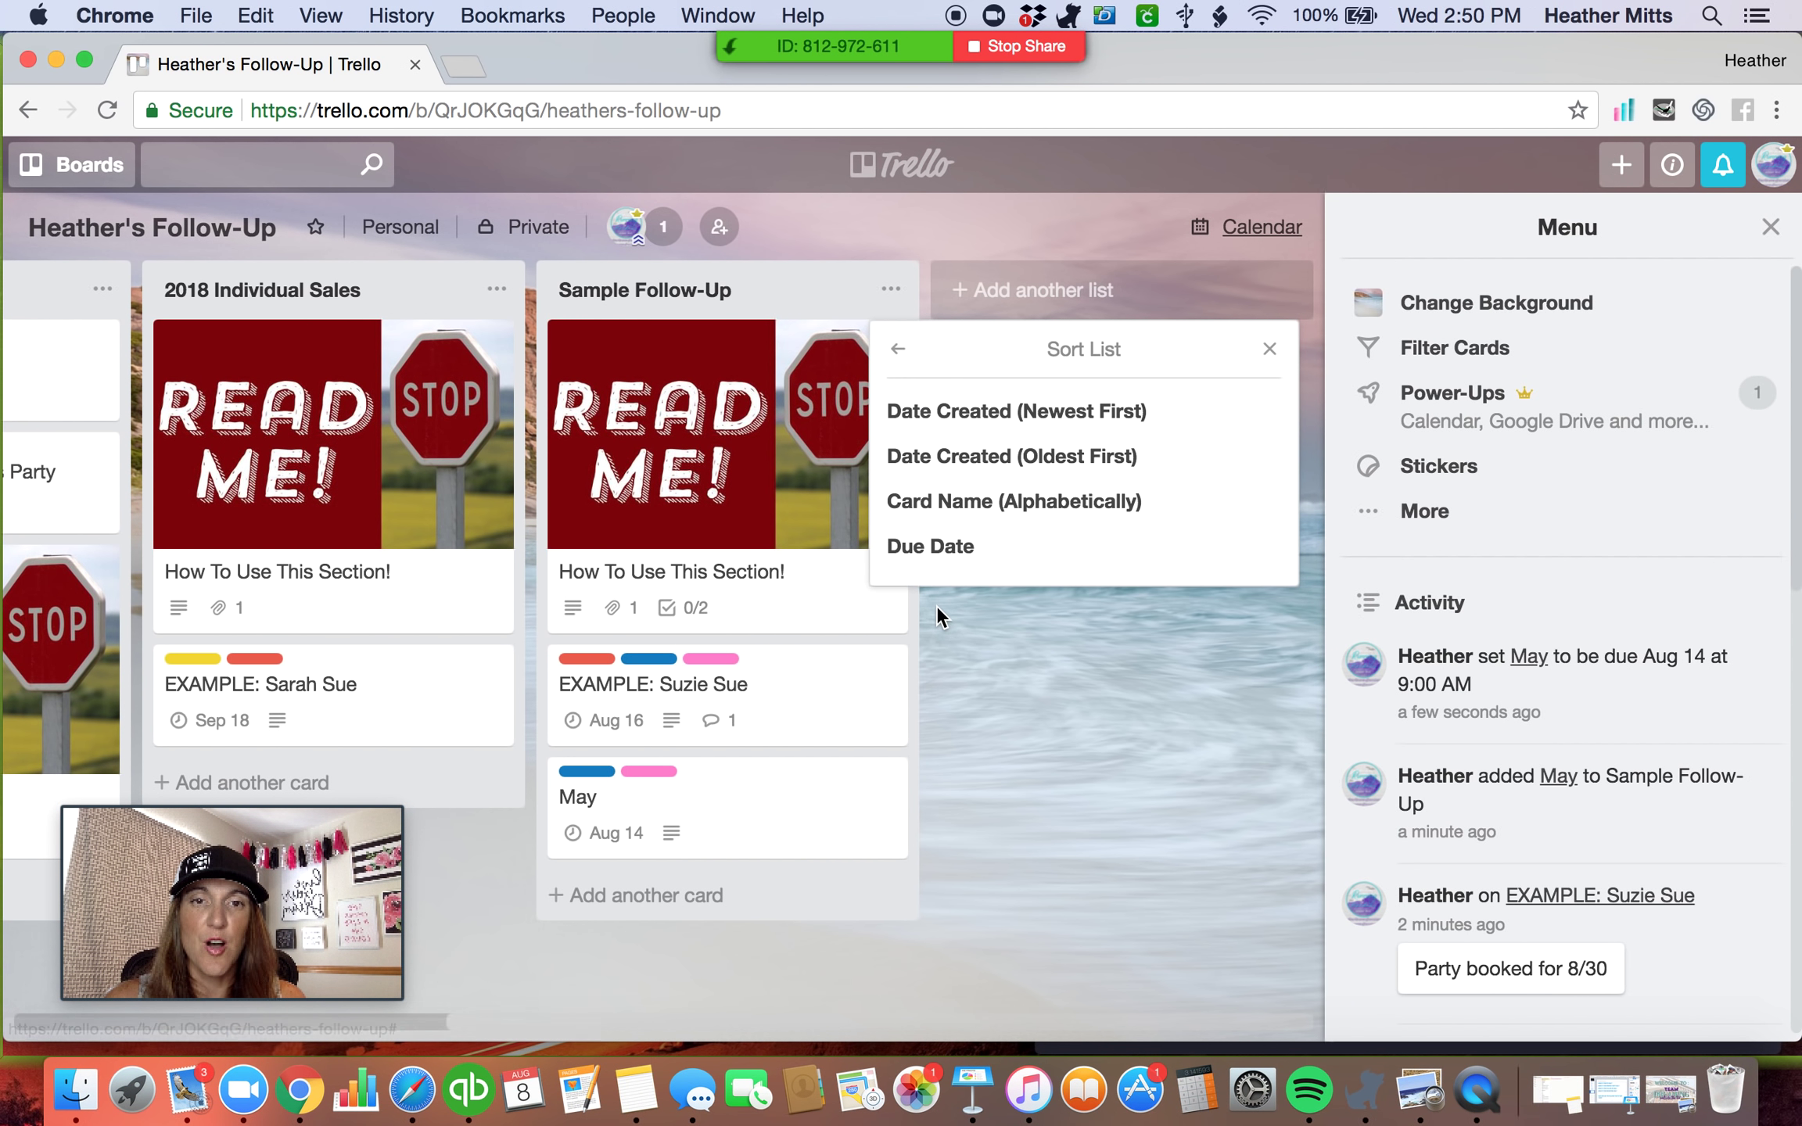
left_click(934, 545)
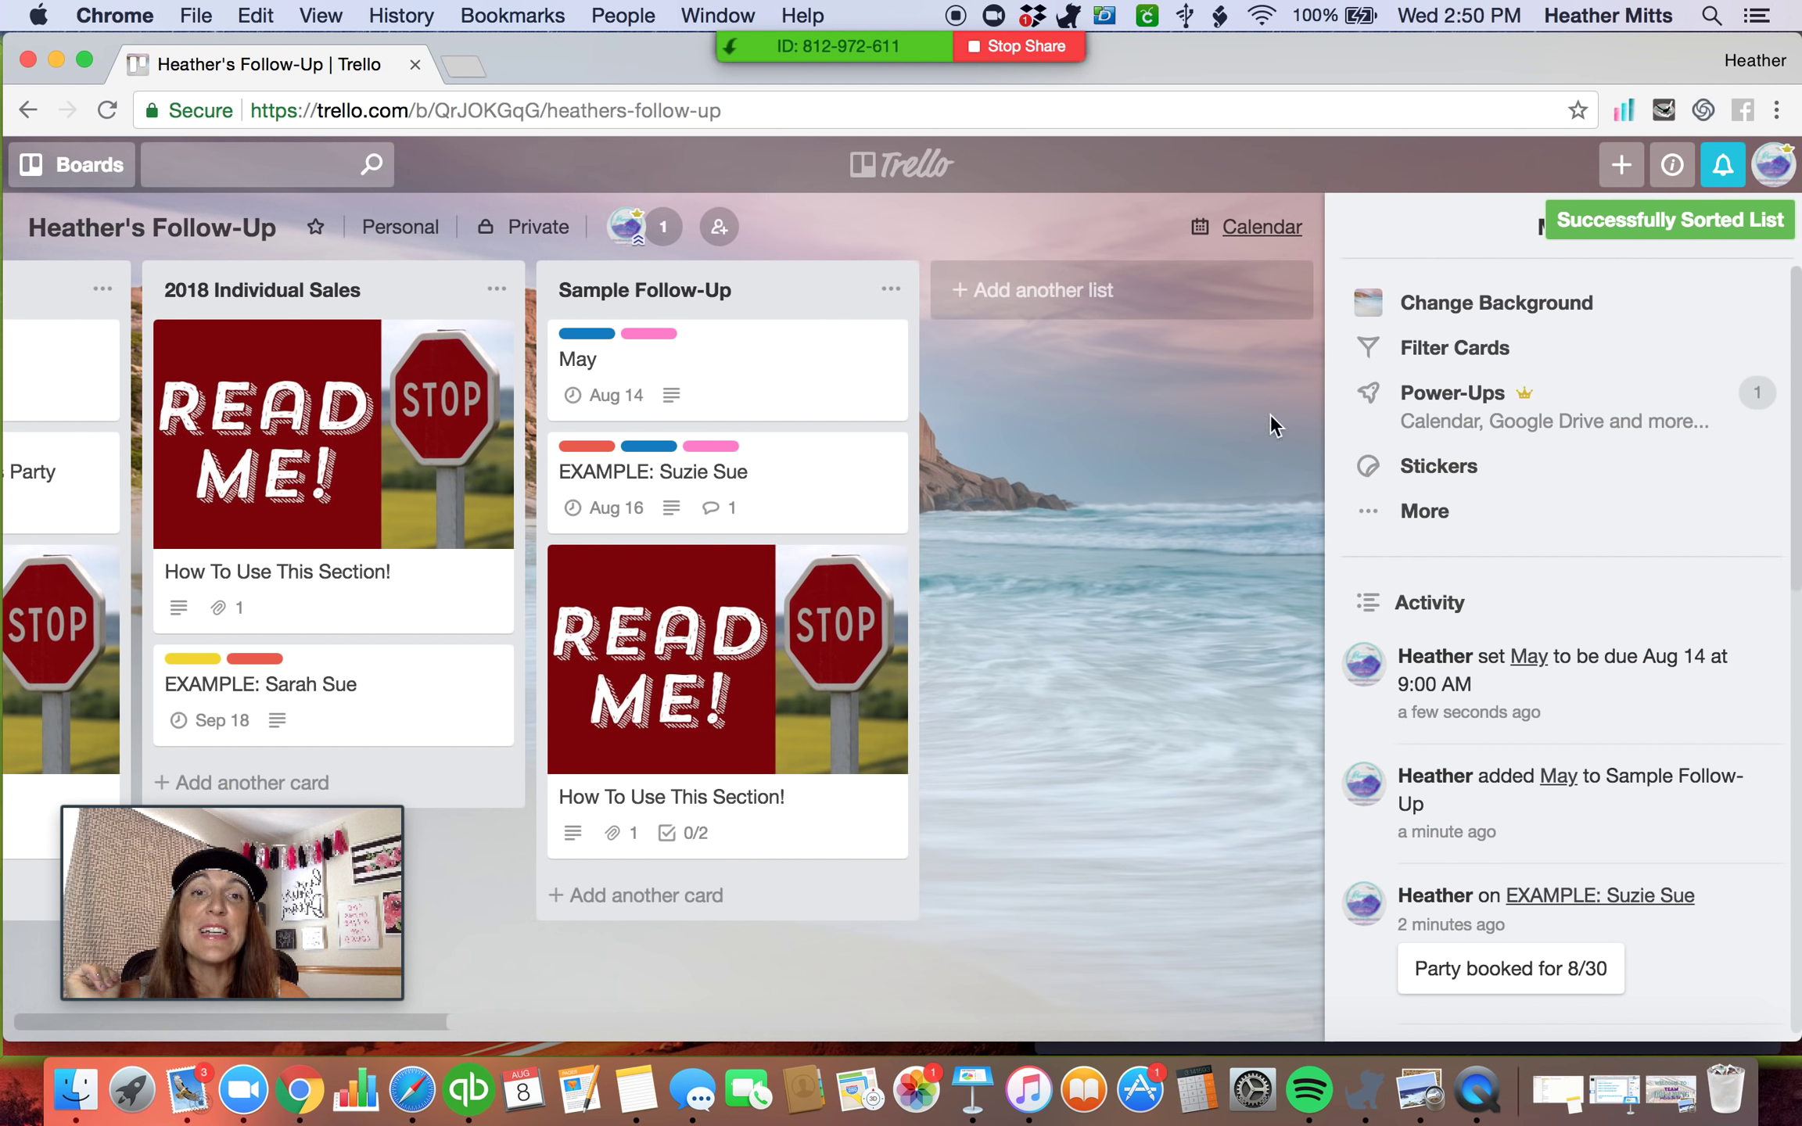
Add a new list titled "Team Follow-Ups" after the Sample Follow-Up list.
left_click(1029, 309)
type("Te")
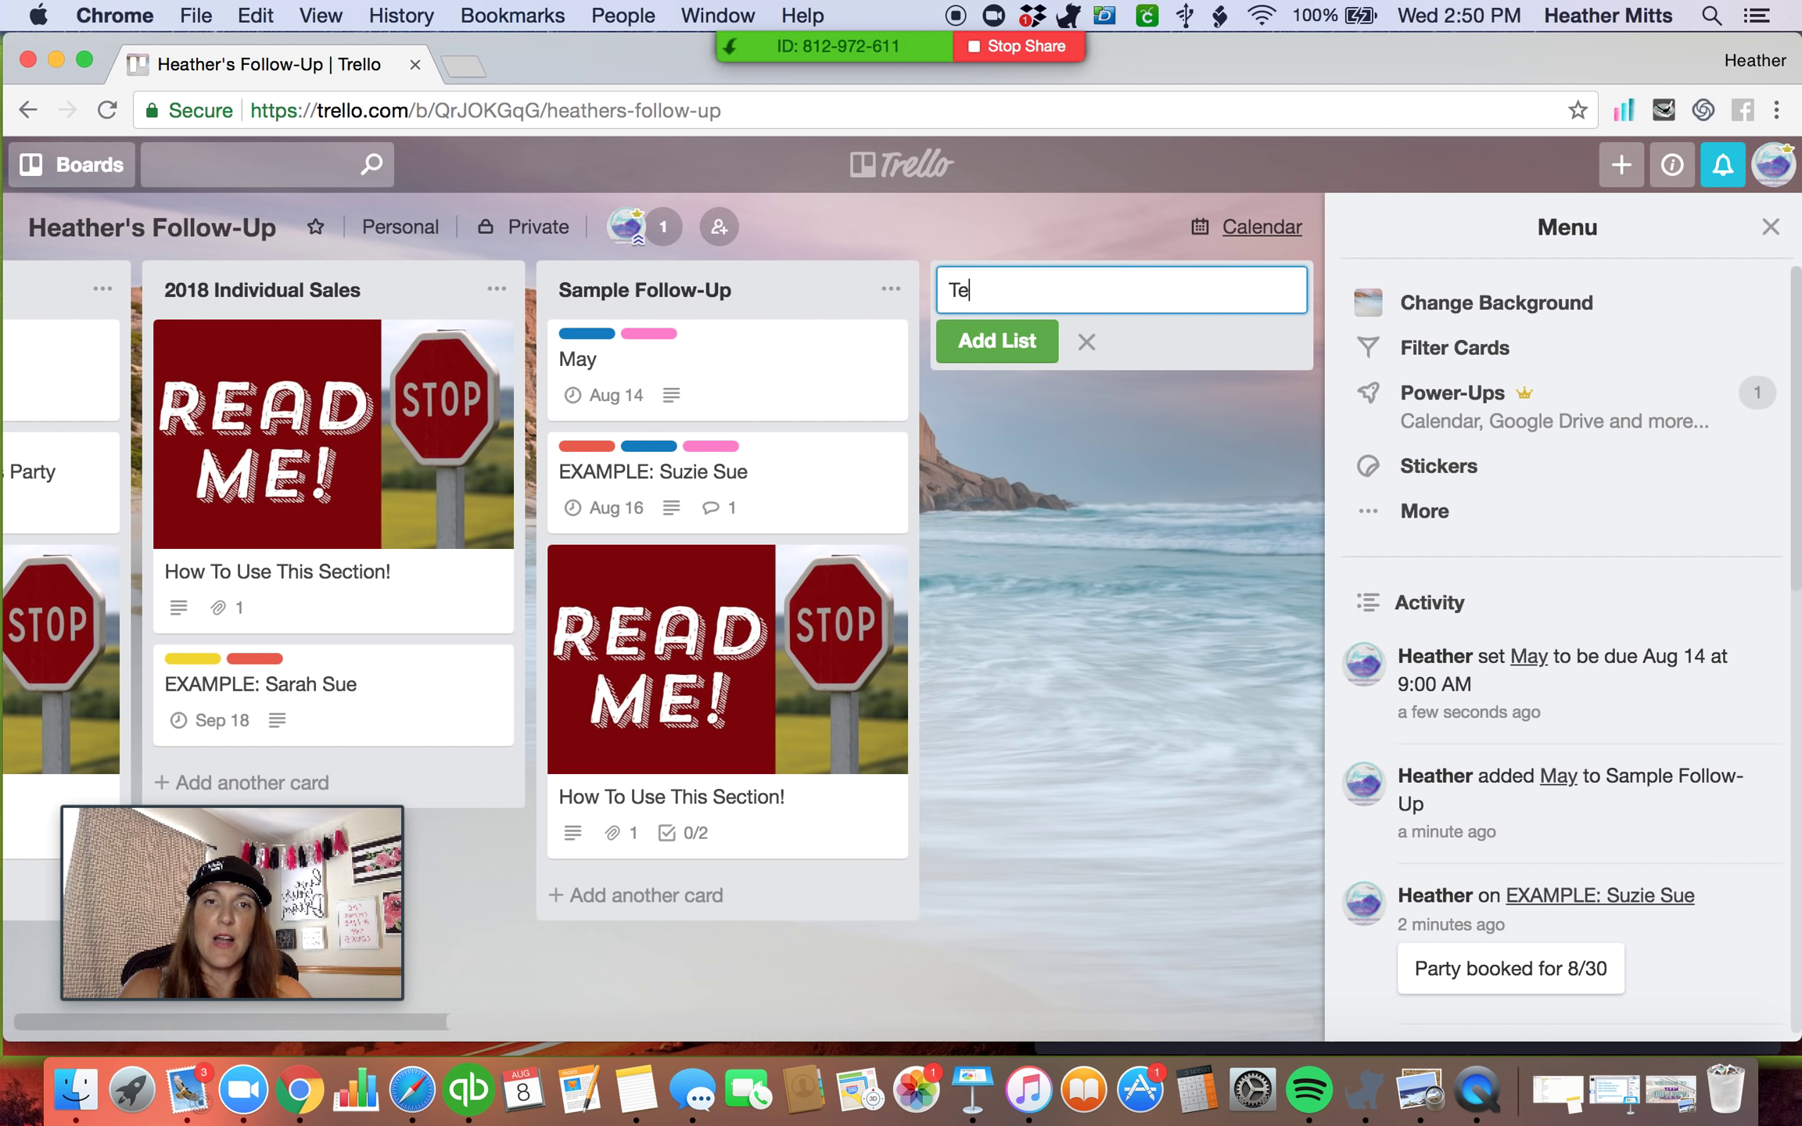
type("am Buildi")
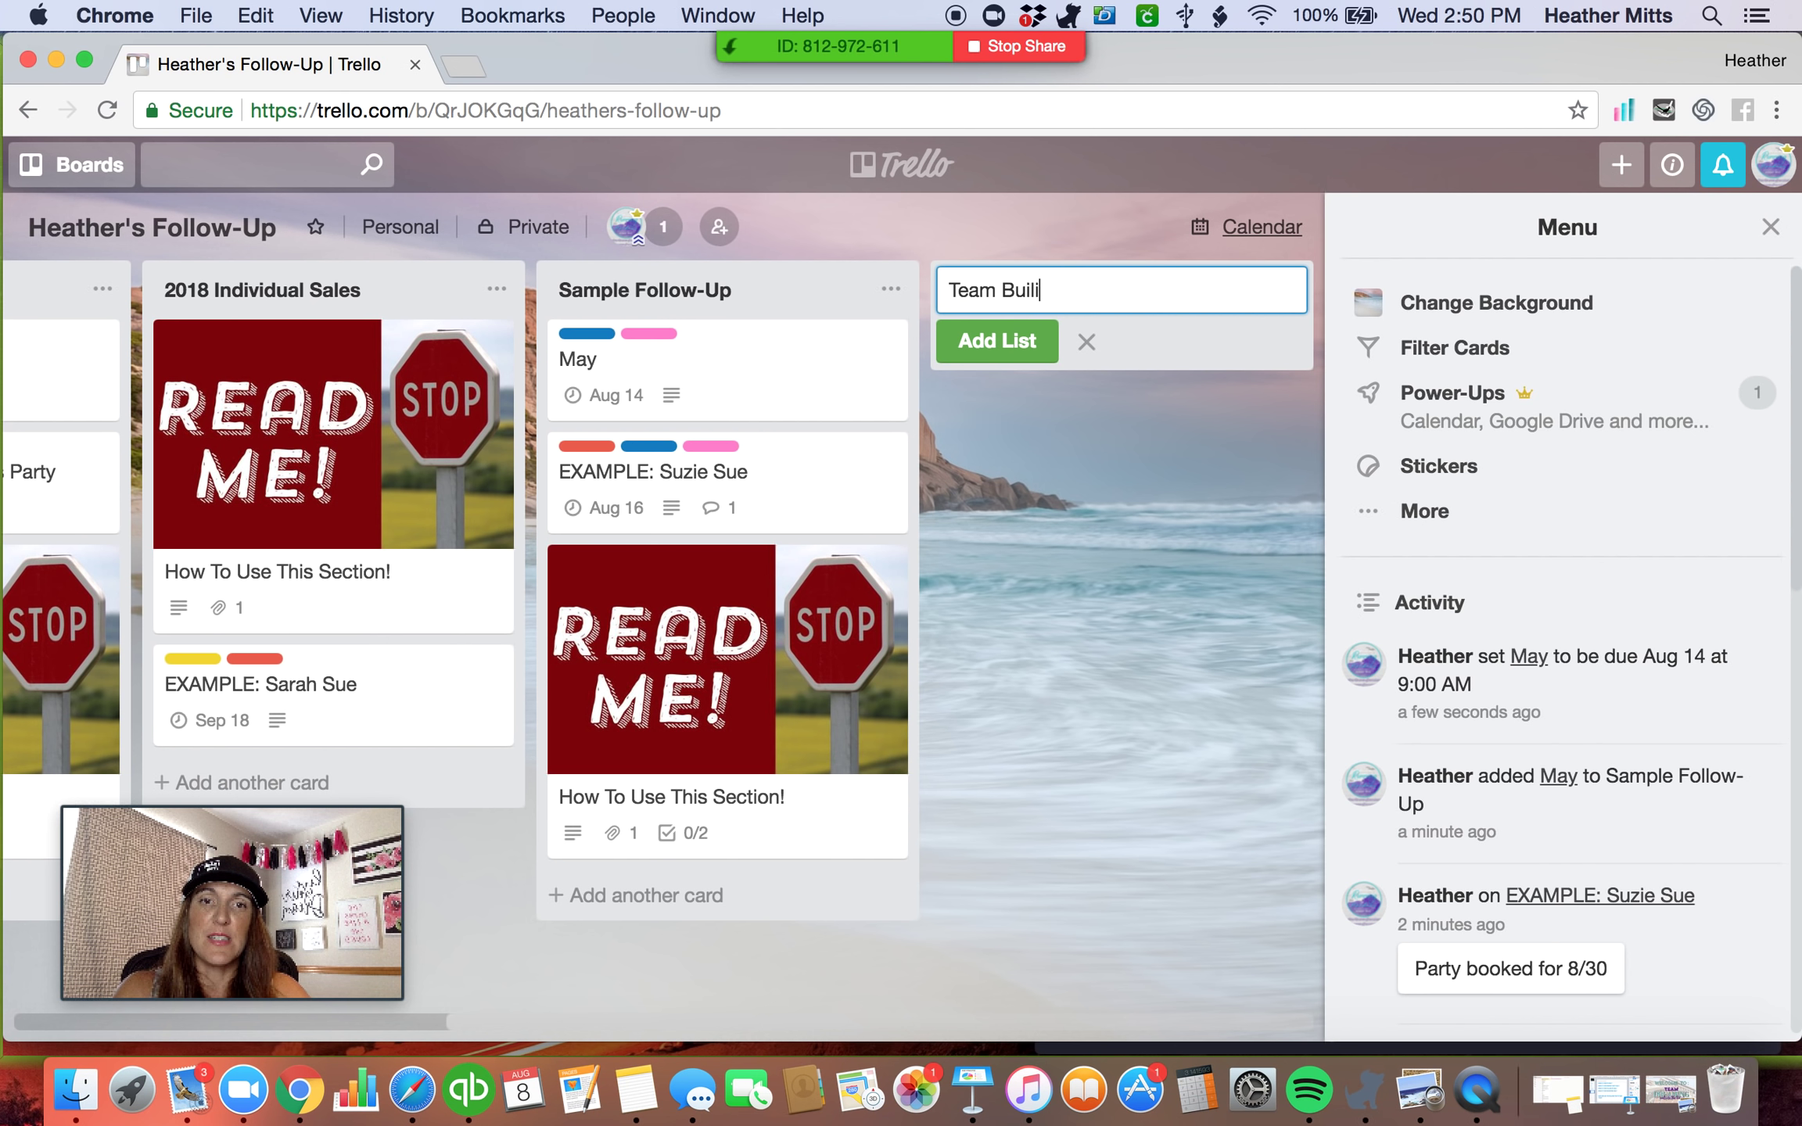
type("n")
key("BackSpace")
key("BackSpace")
key("BackSpace")
key("BackSpace")
key("BackSpace")
key("BackSpace")
key("BackSpace")
type("Floo")
key("BackSpace")
key("BackSpace")
key("BackSpace")
type("o")
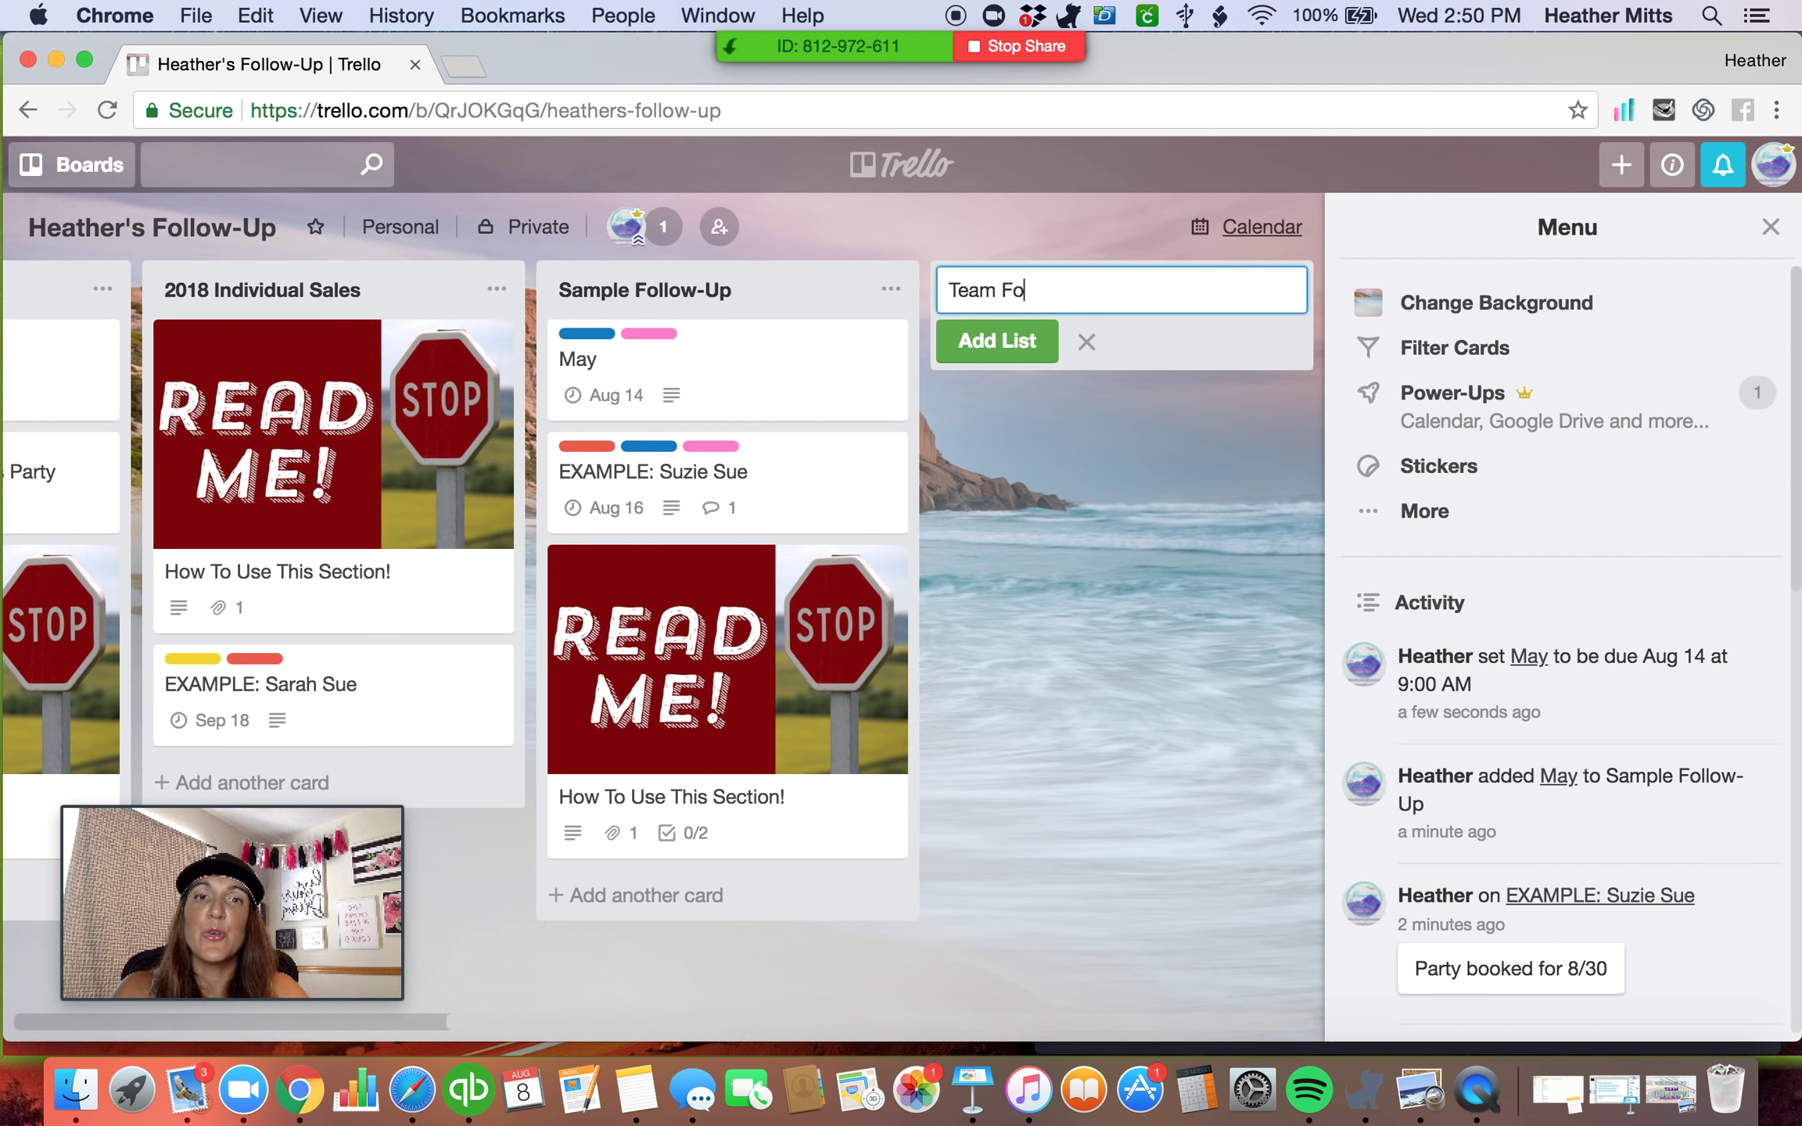
type("llow-Ups")
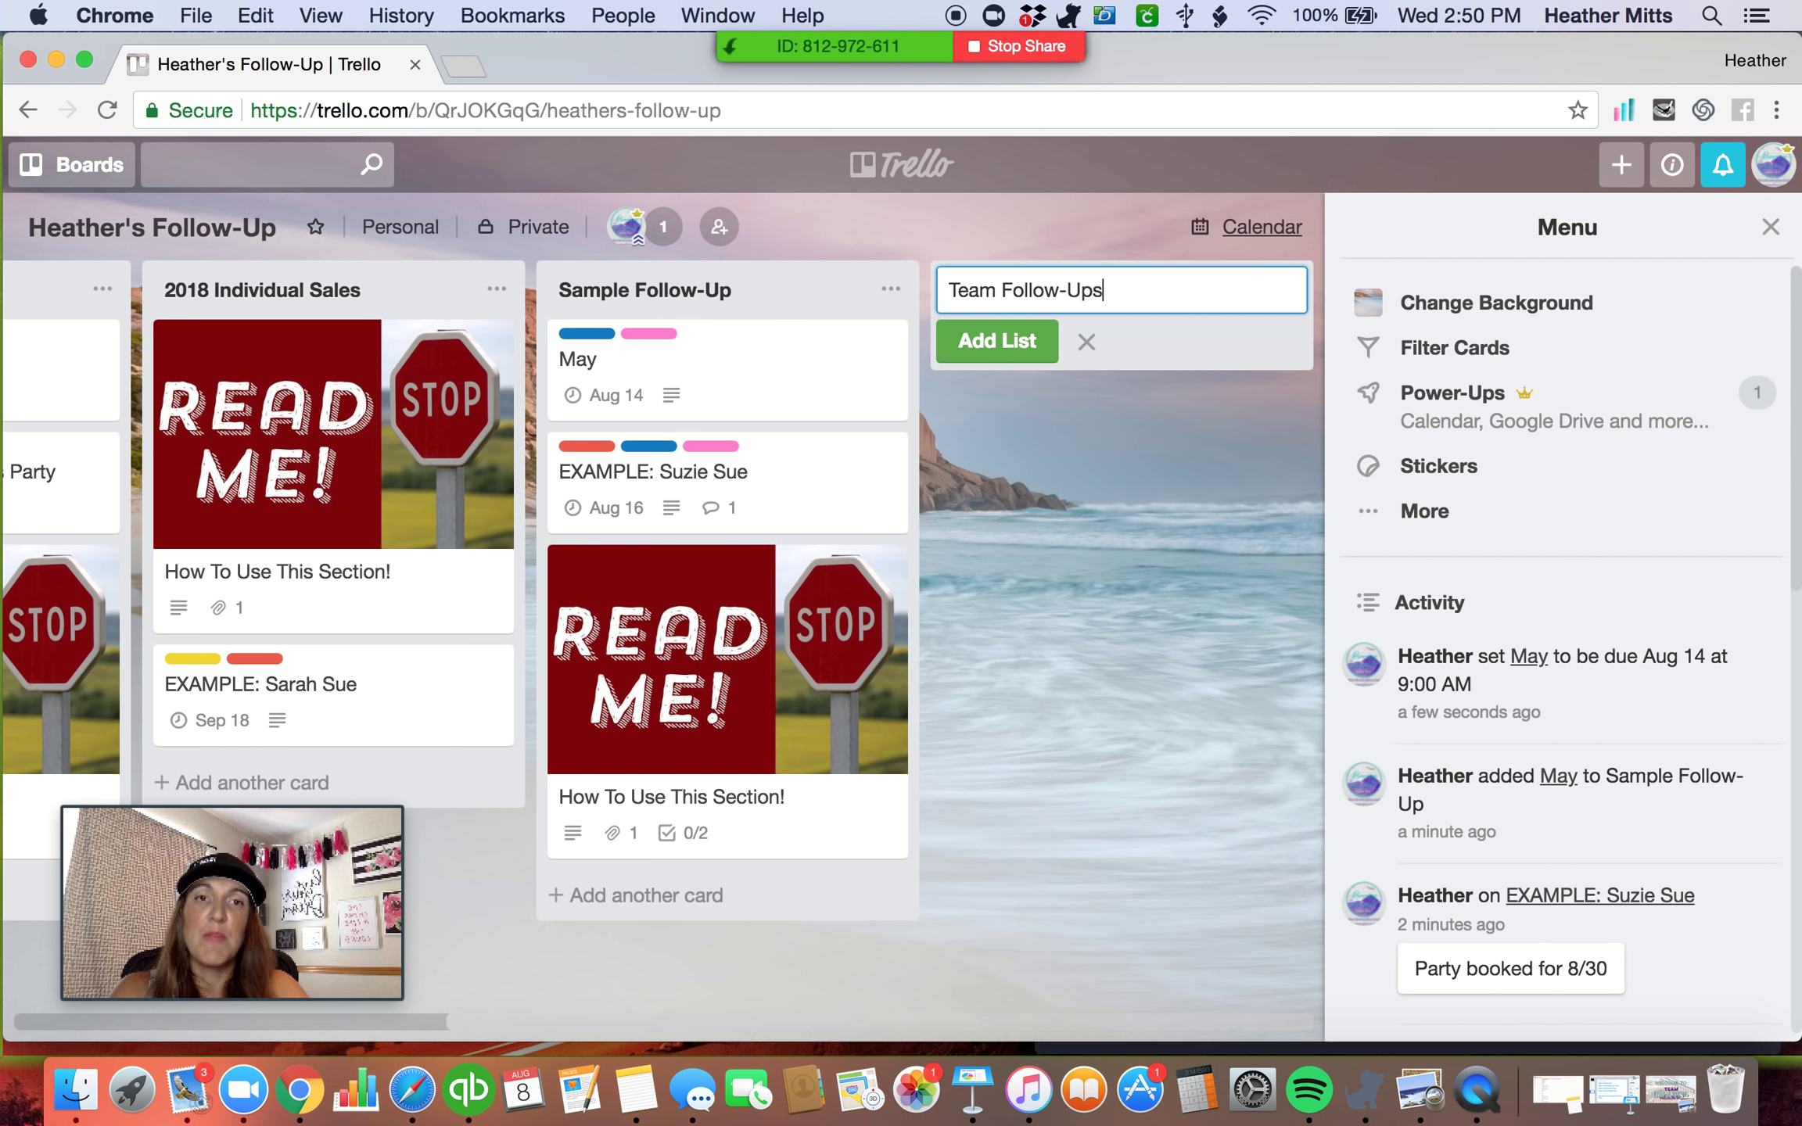
left_click(1014, 337)
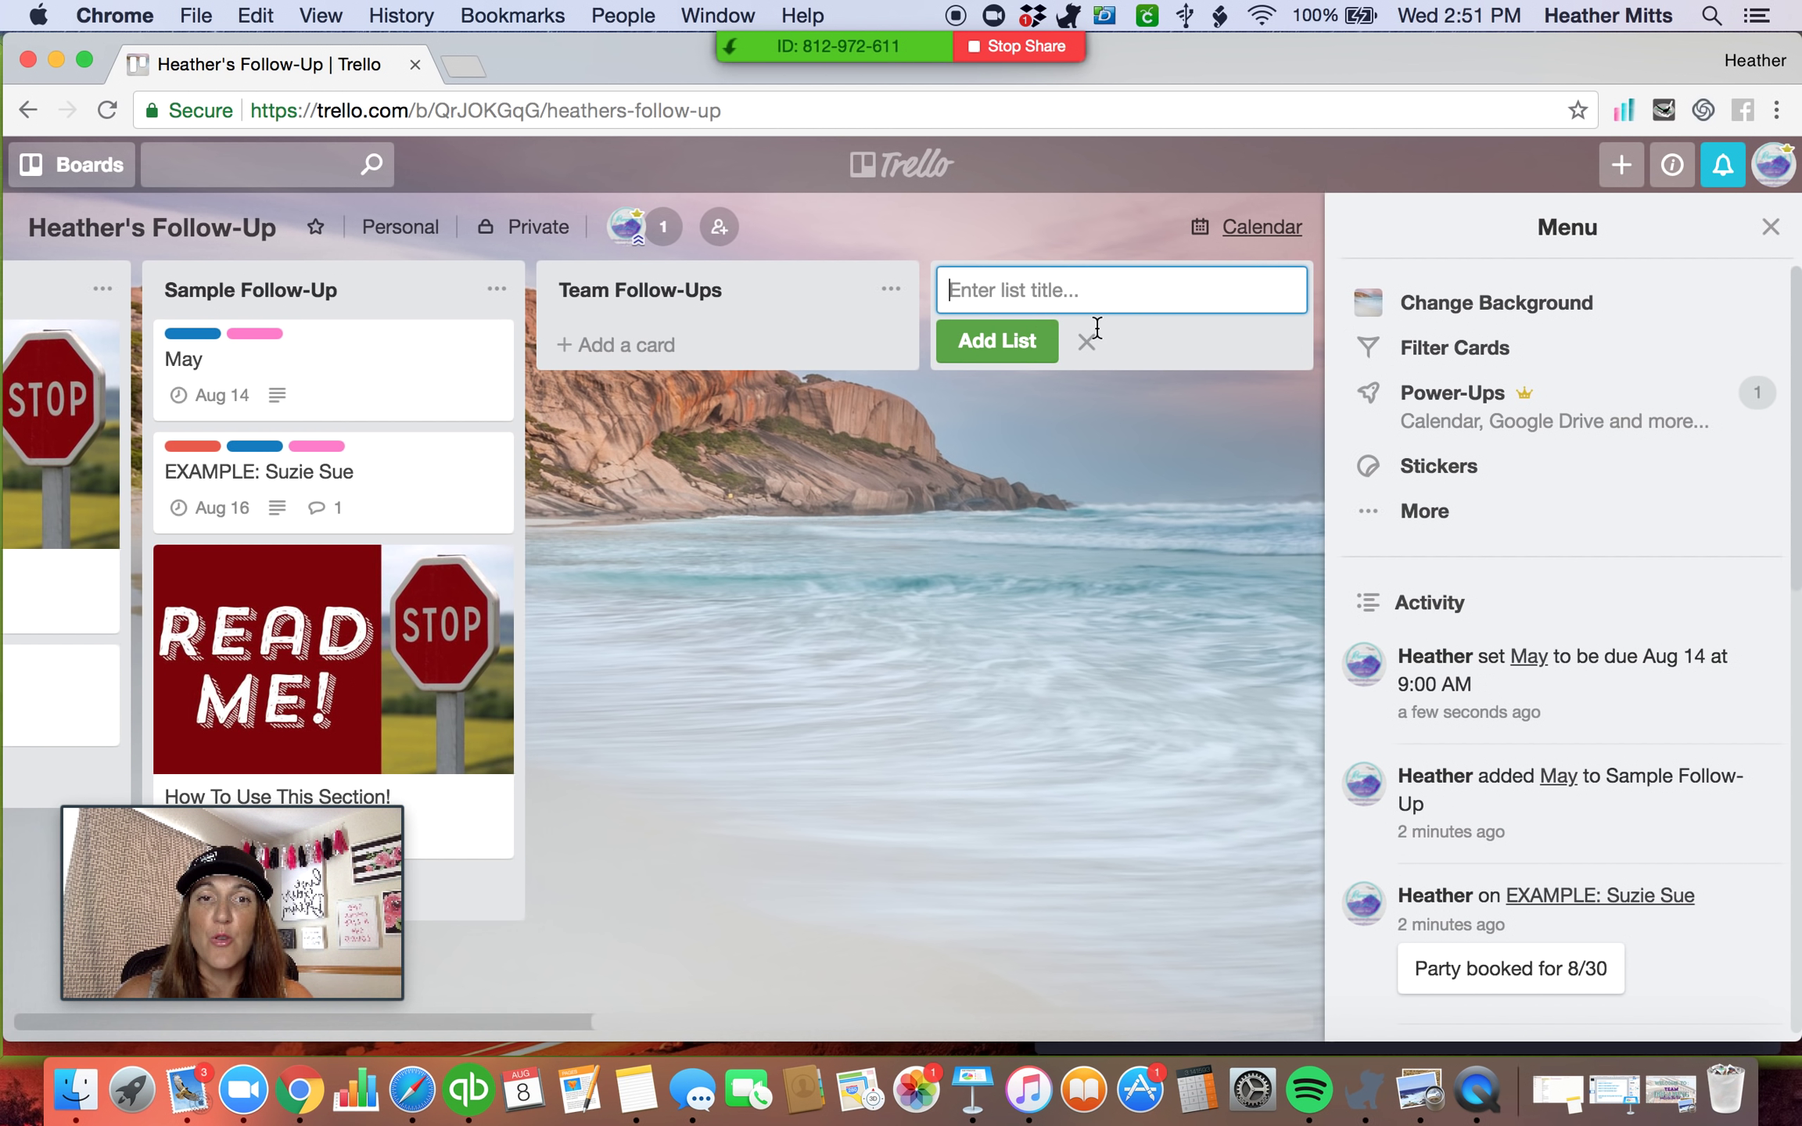
Add a card titled with the team member's first name to the Team Follow-Ups list.
left_click(634, 350)
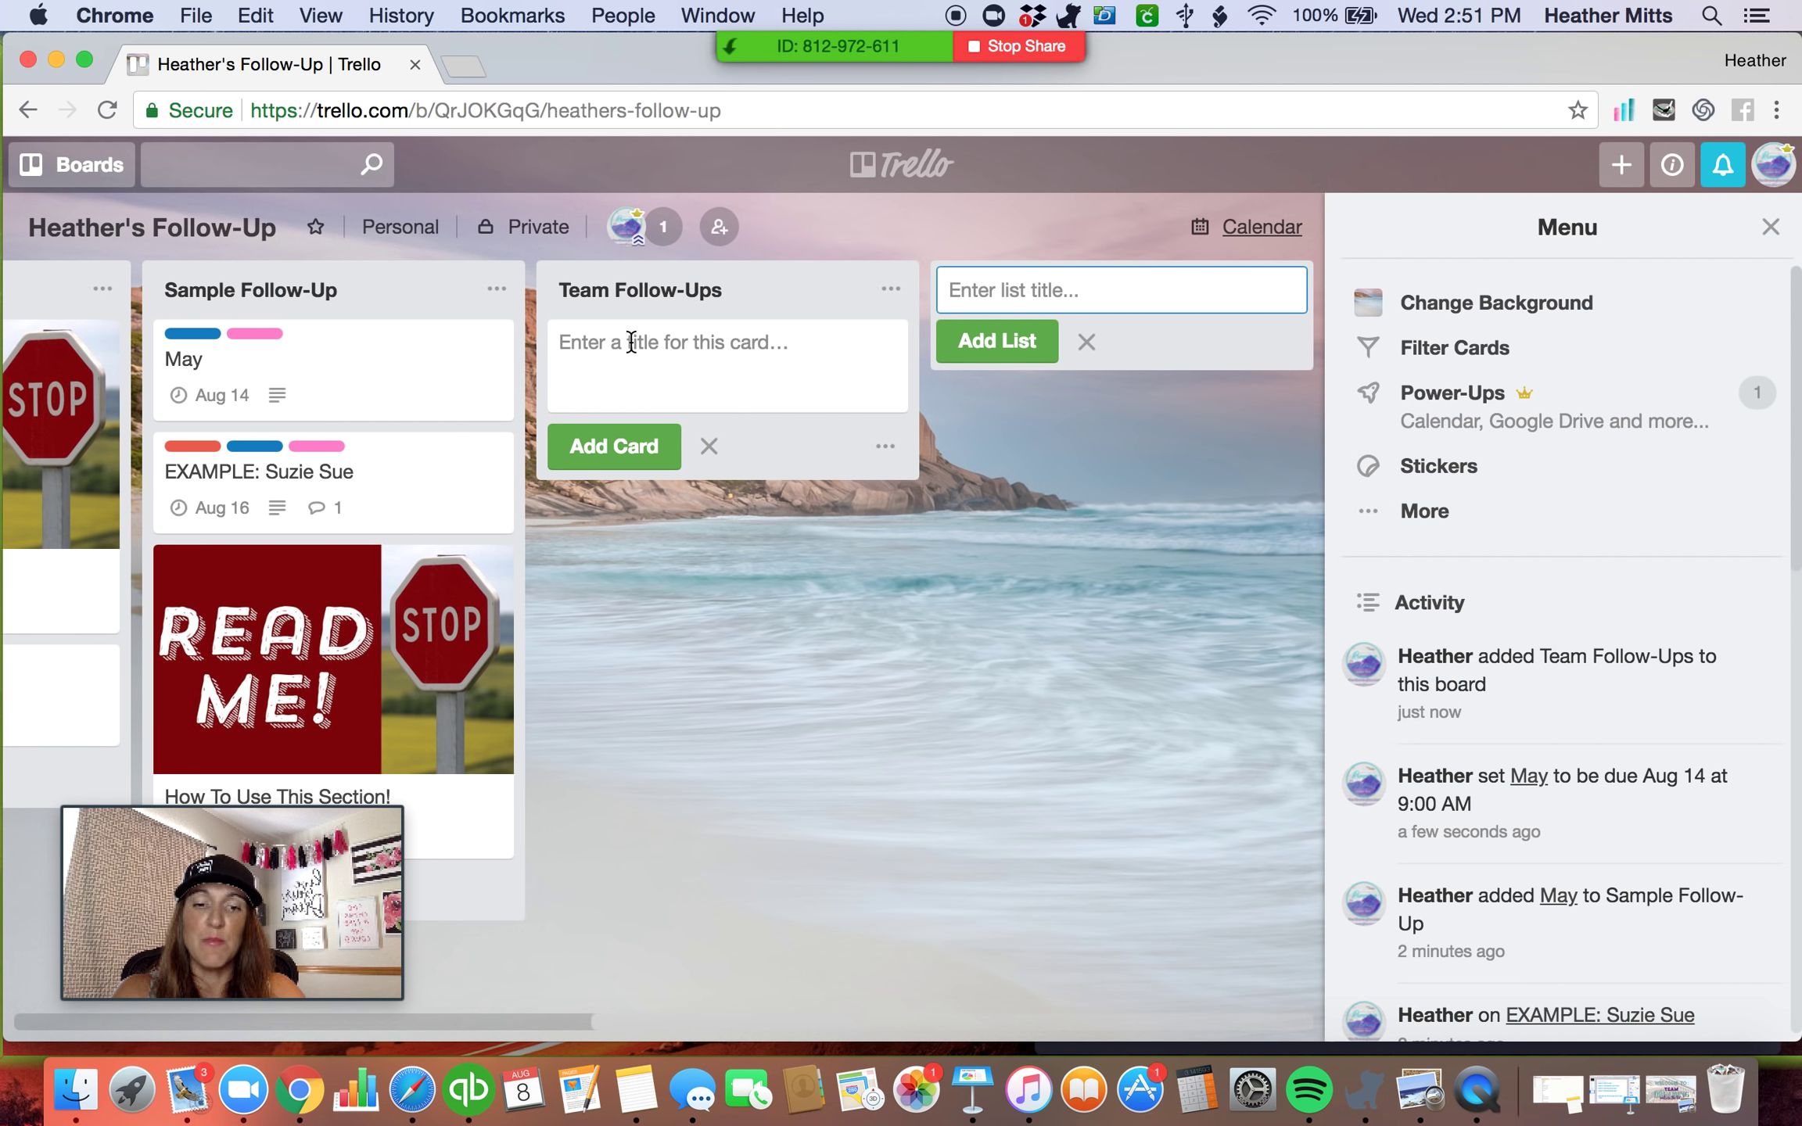
type("Sarah")
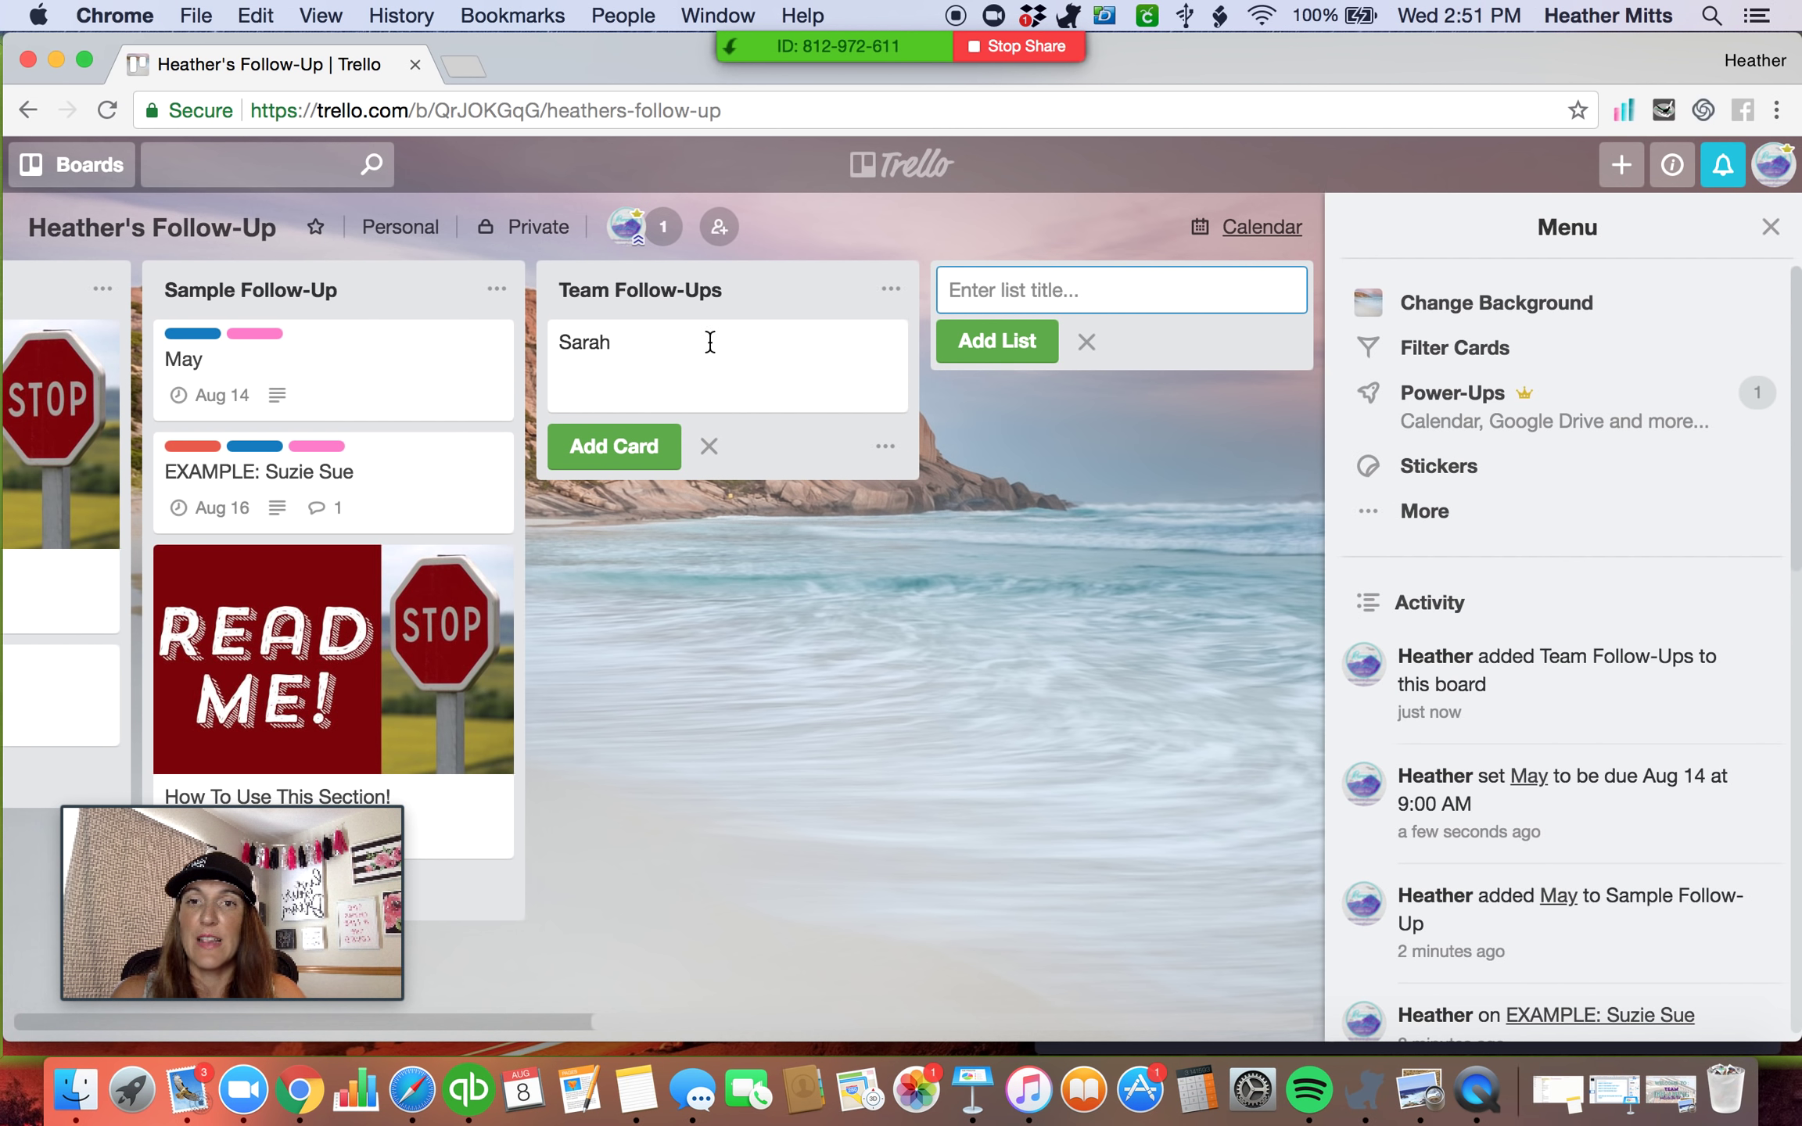
left_click(600, 467)
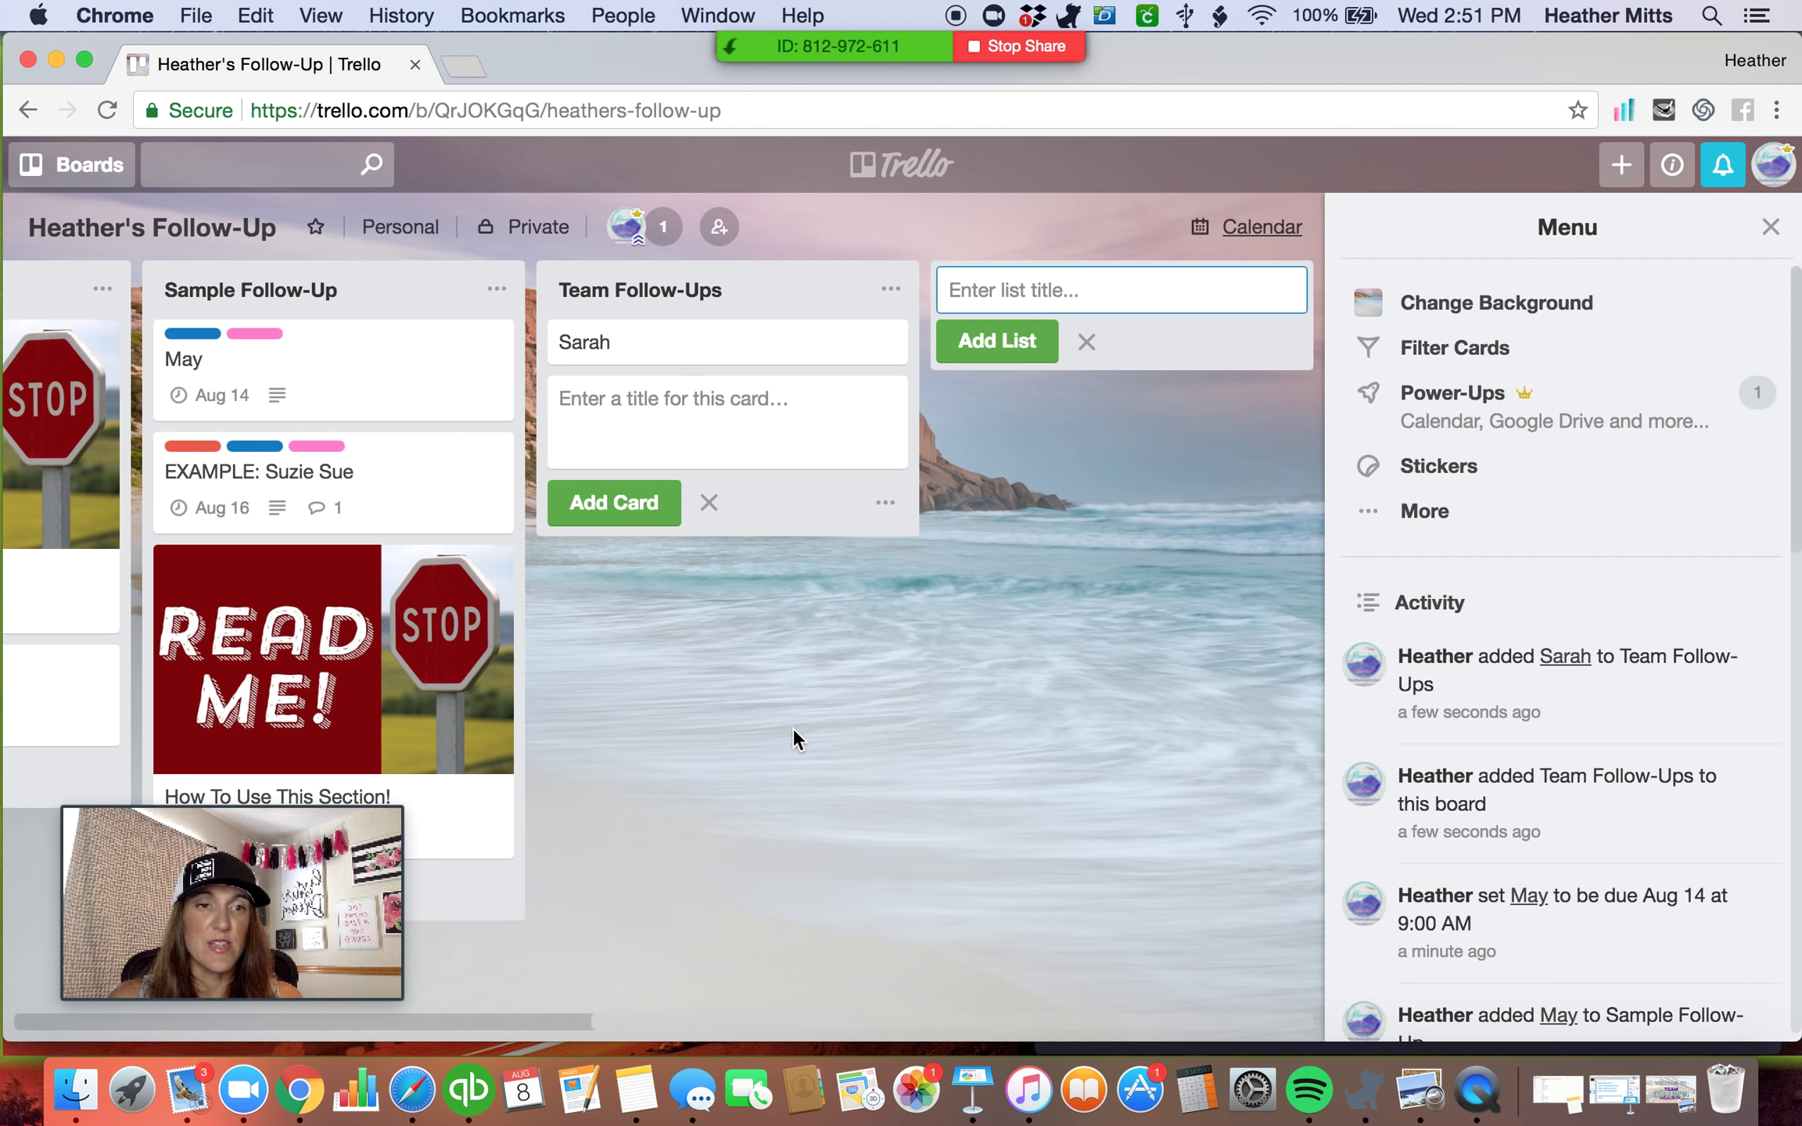
Review the board's additional options and its commenting and add/remove permission settings, and close the board menu.
left_click(1402, 516)
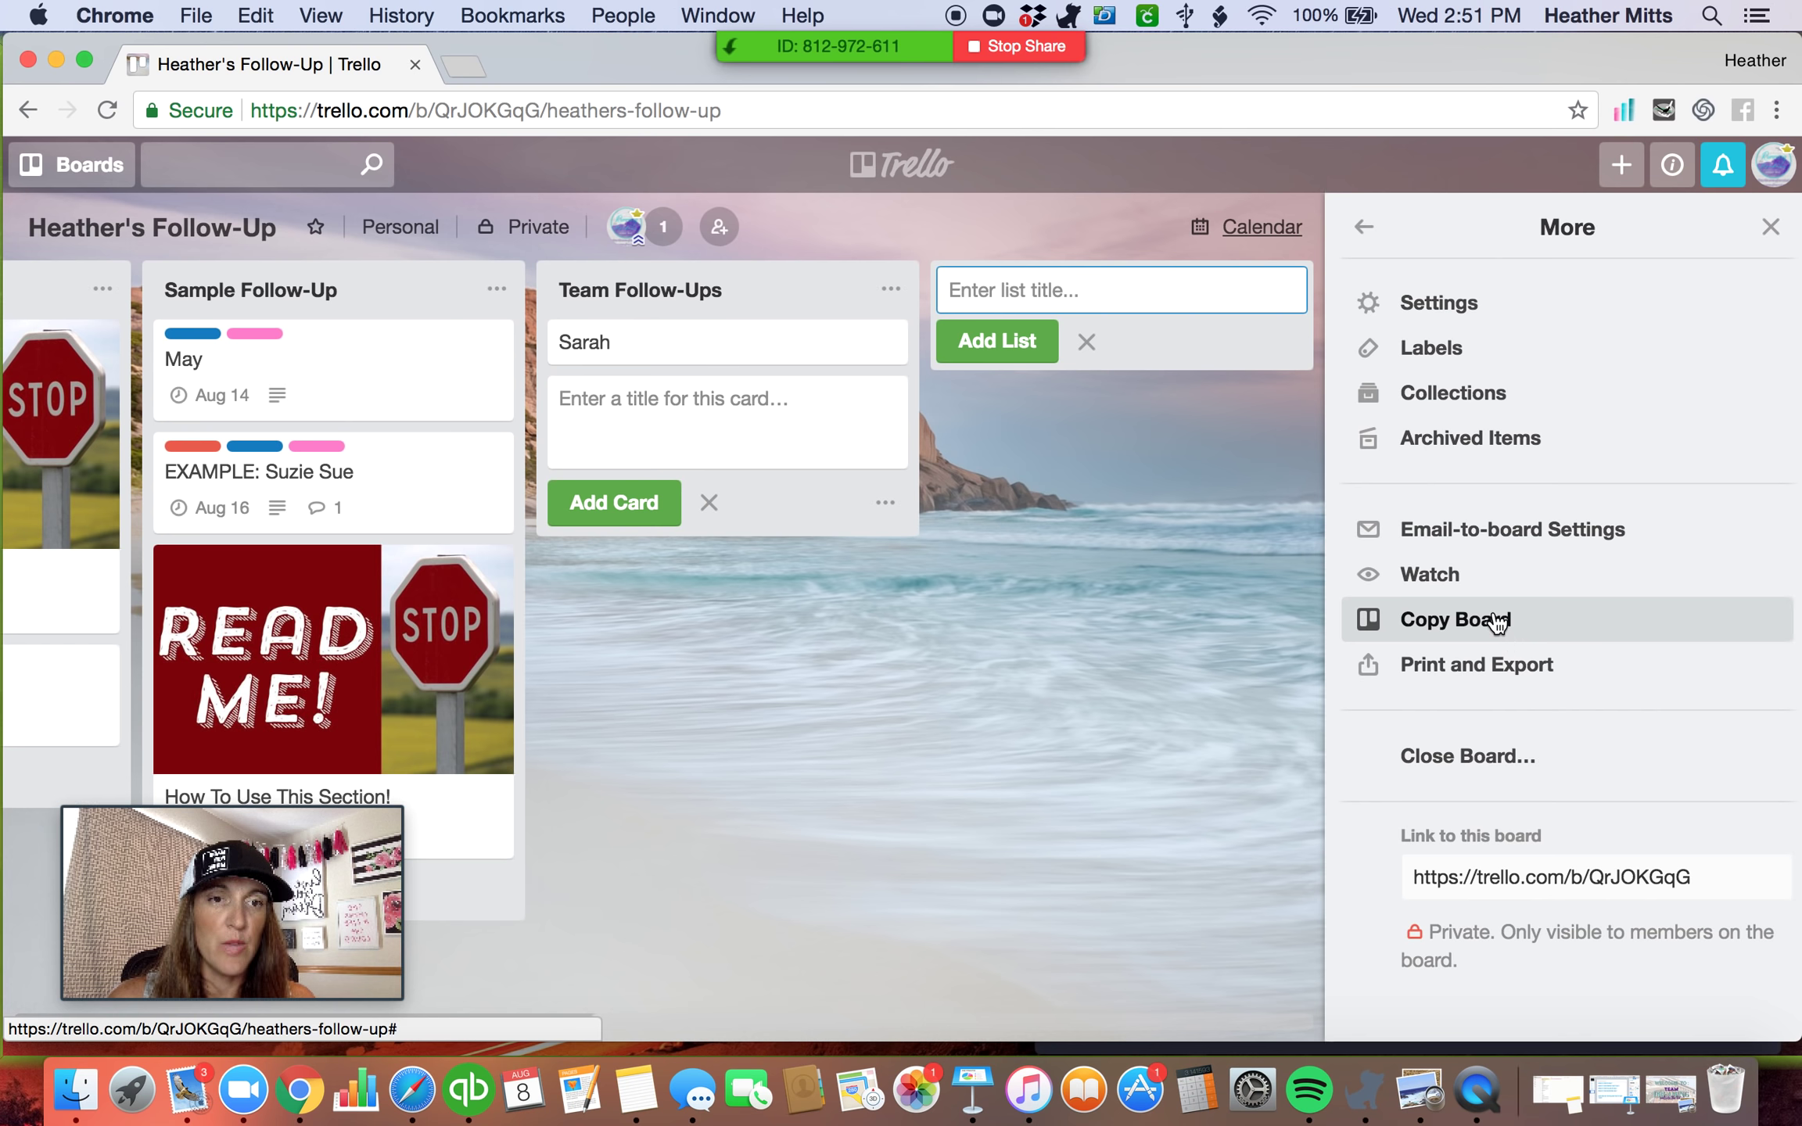
left_click(1439, 303)
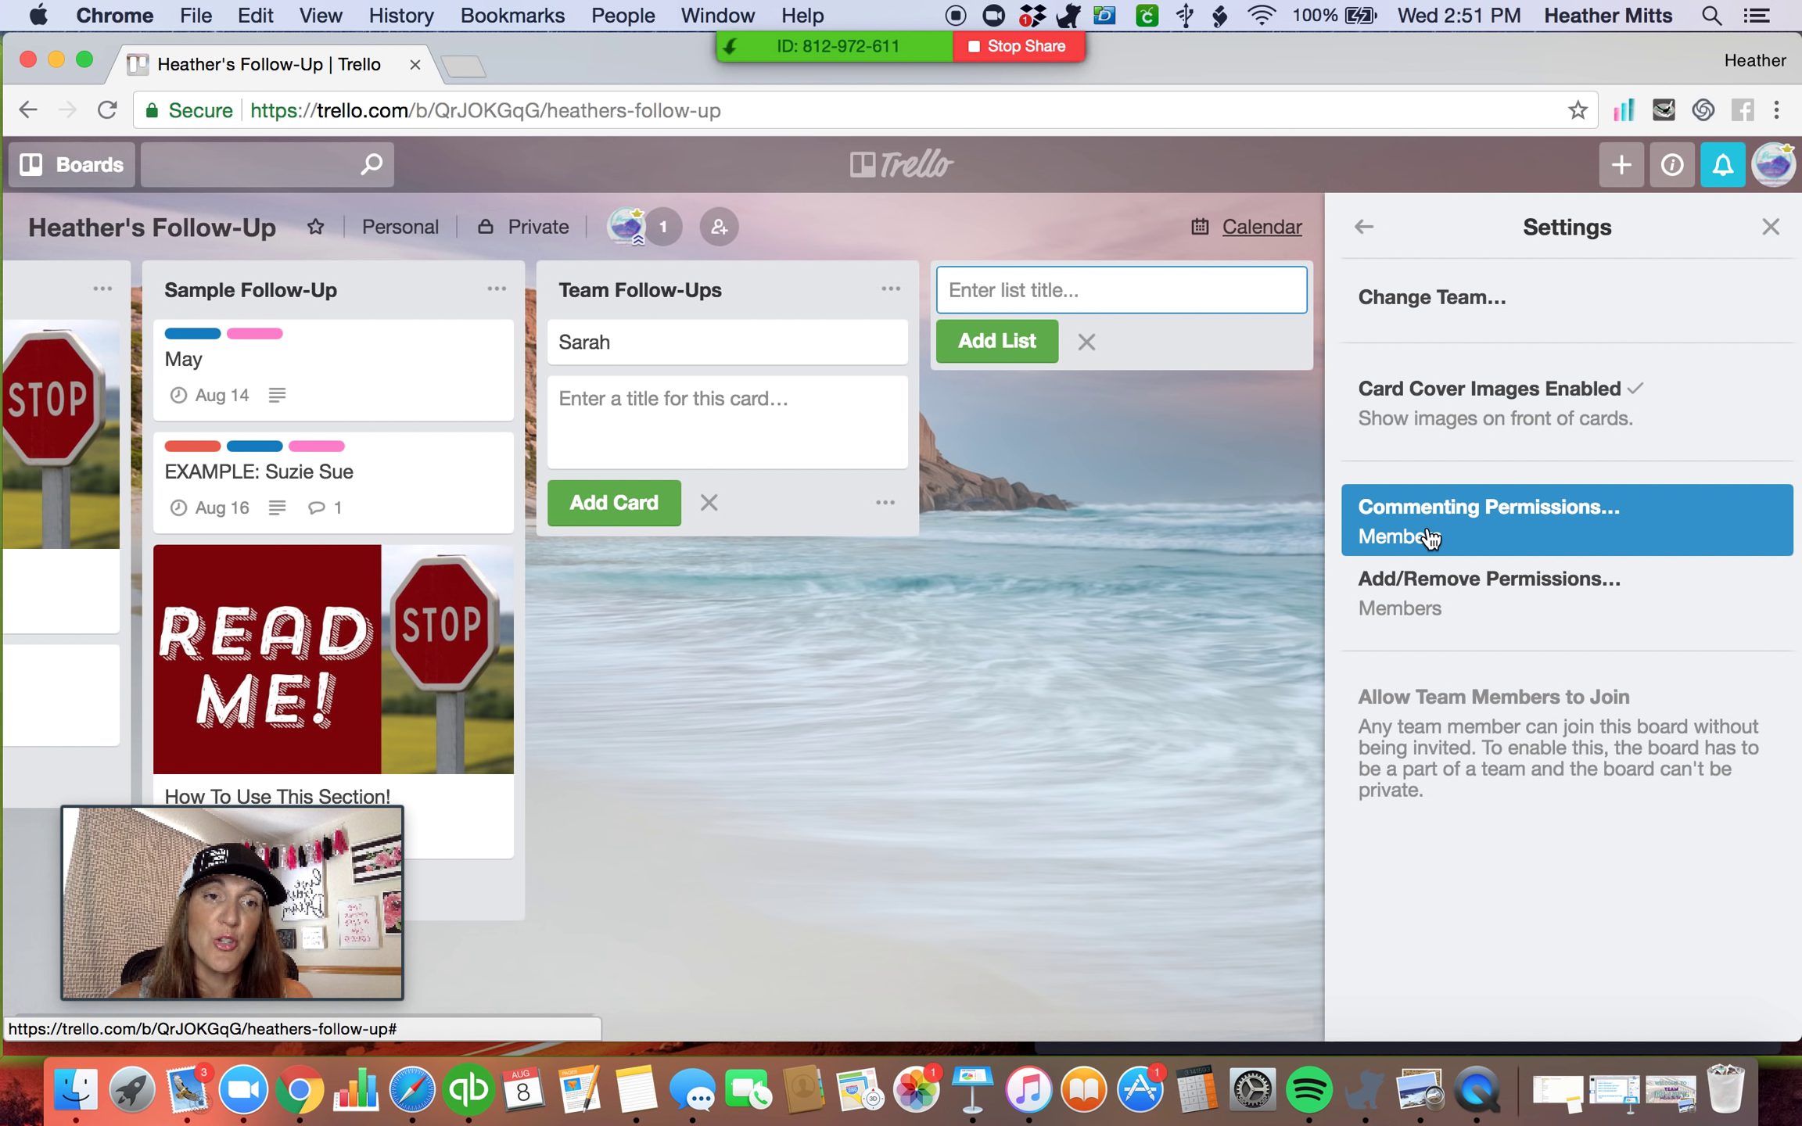
left_click(1366, 228)
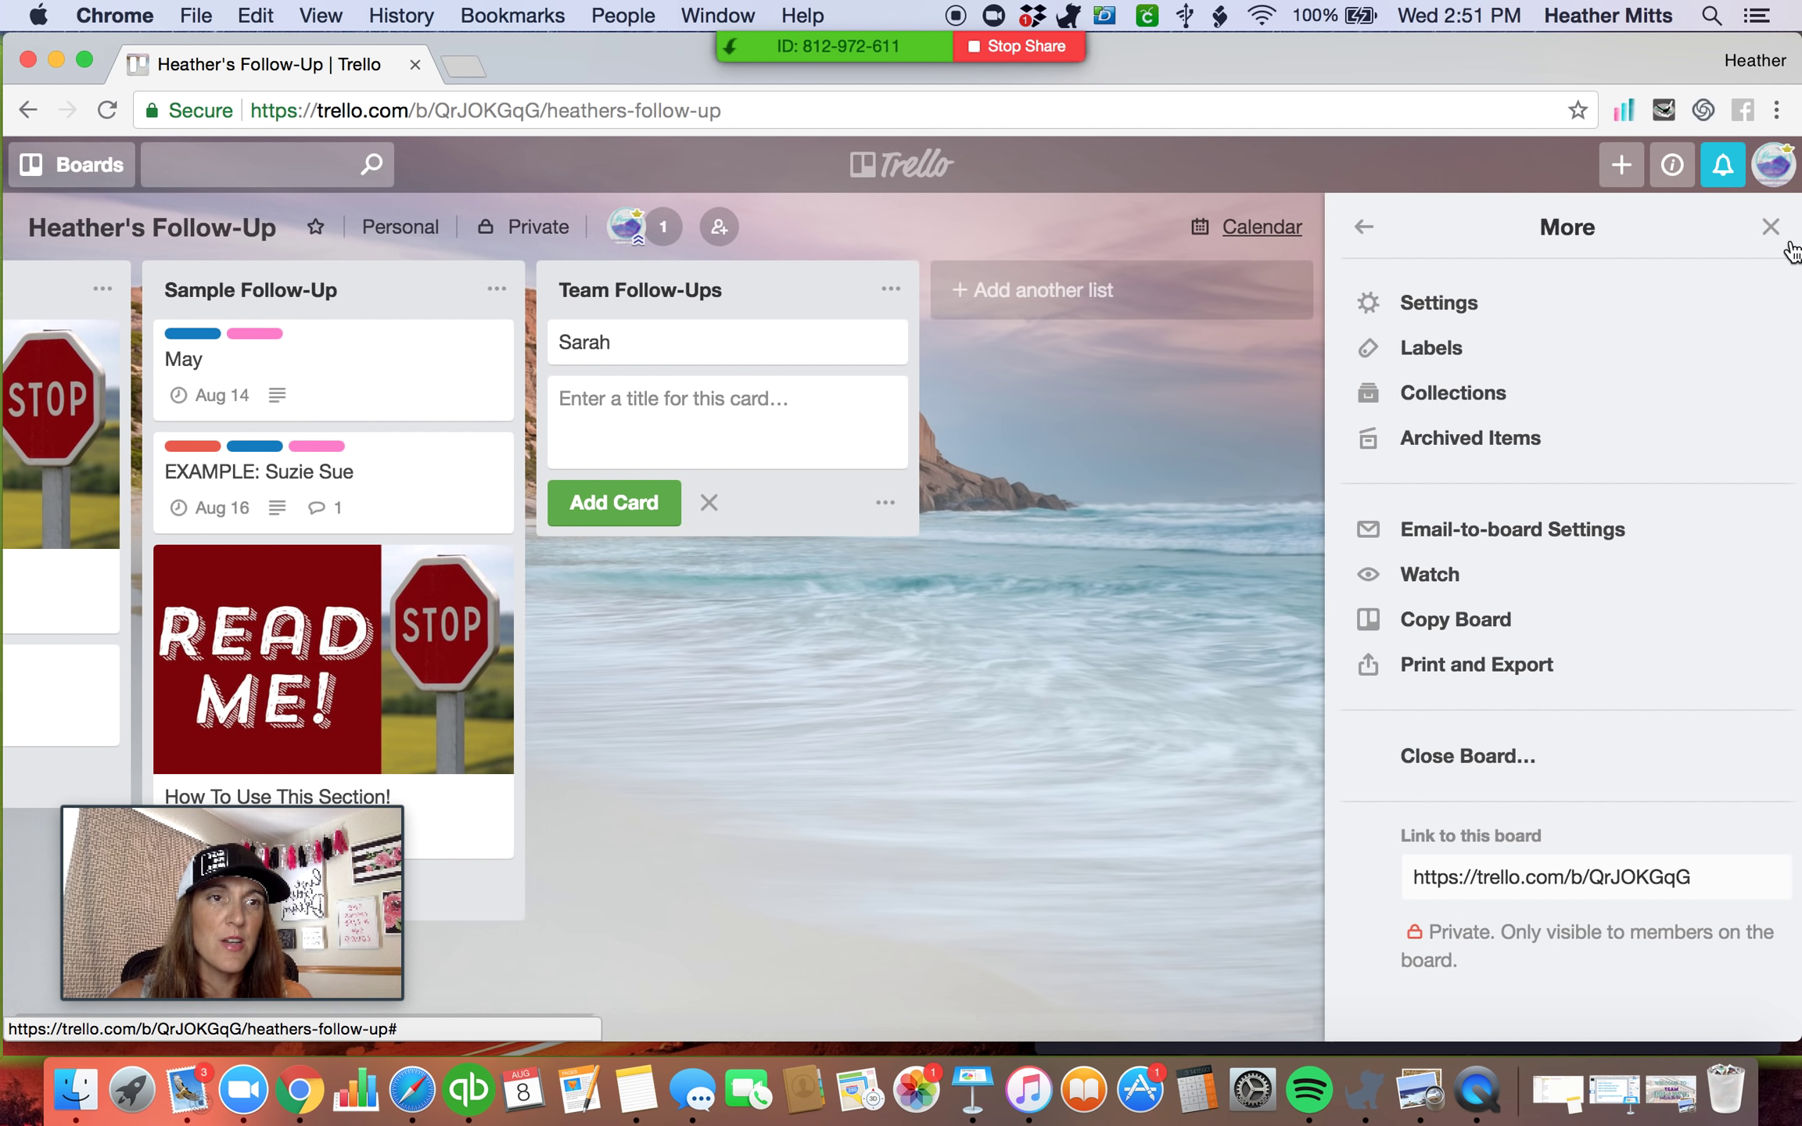
left_click(1771, 227)
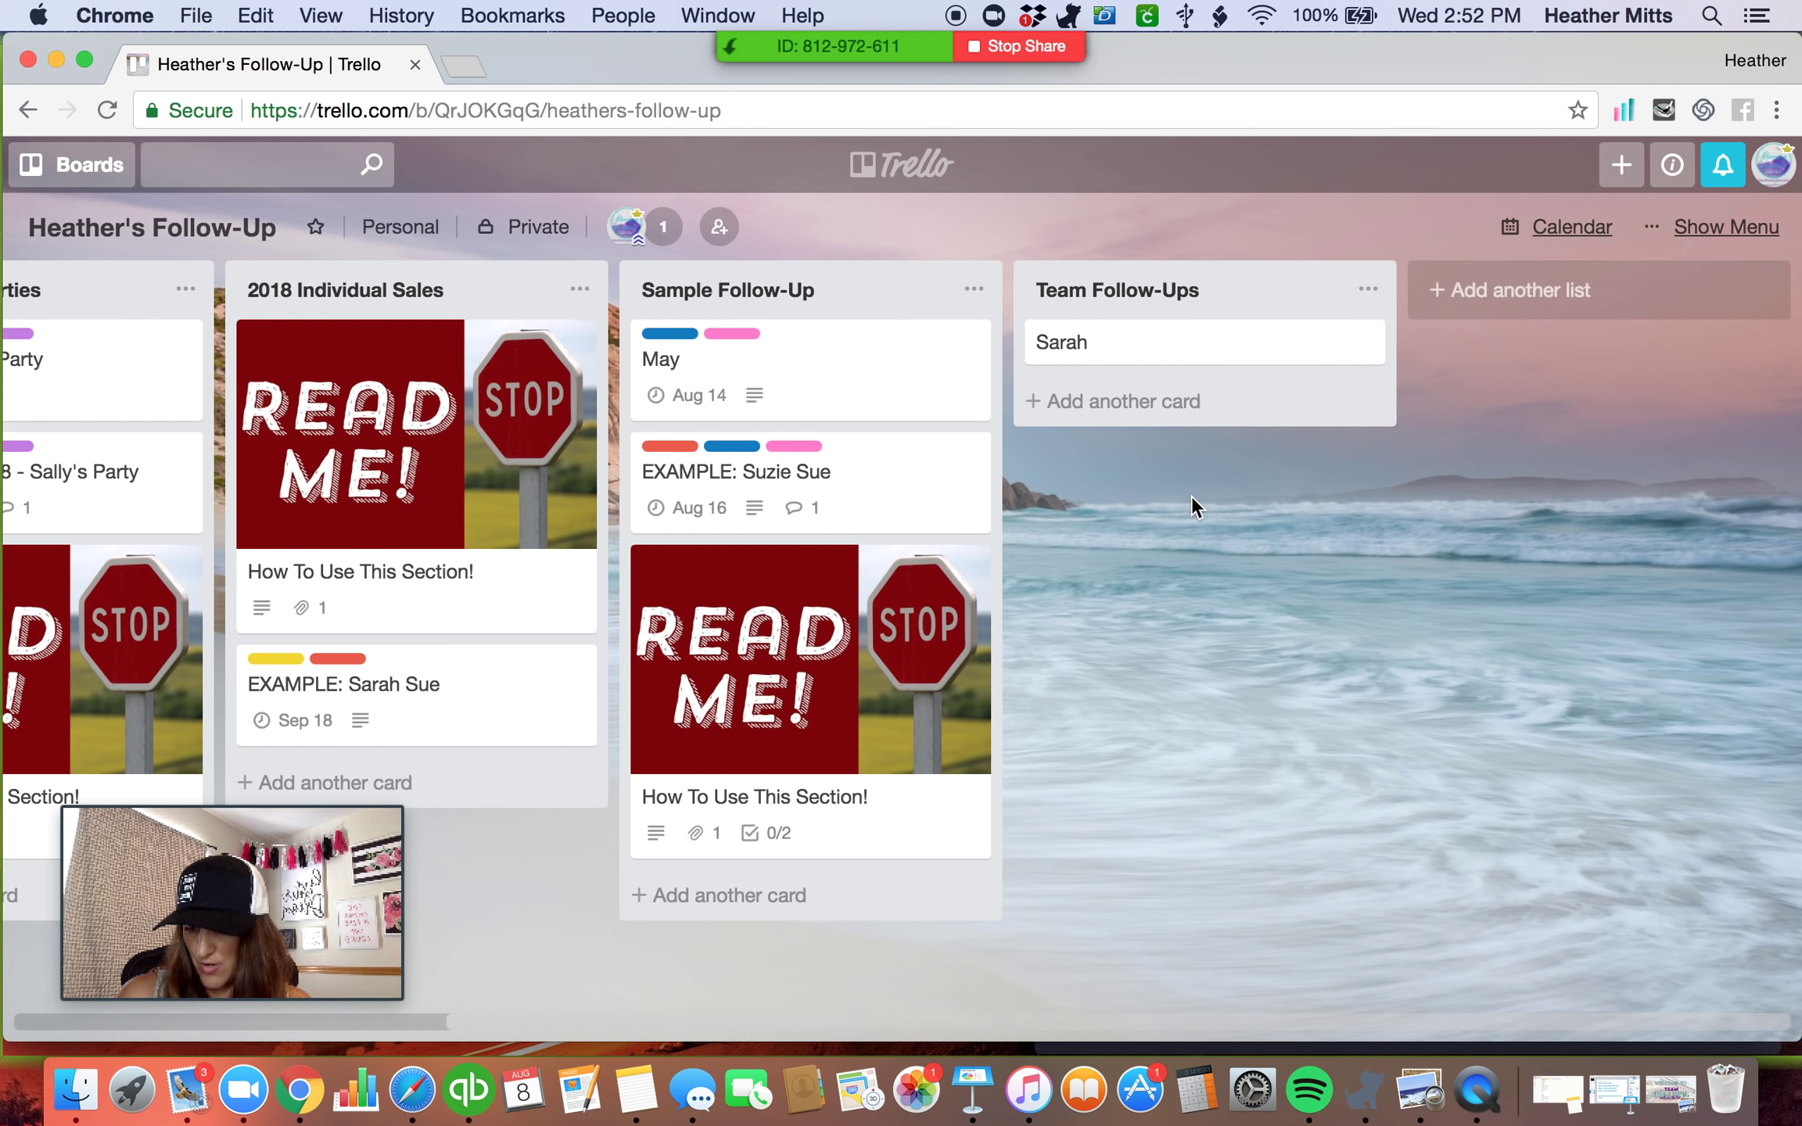
Move the floating Zoom video window up over the header of the 2018 Individual Sales list.
mouse_move(383, 789)
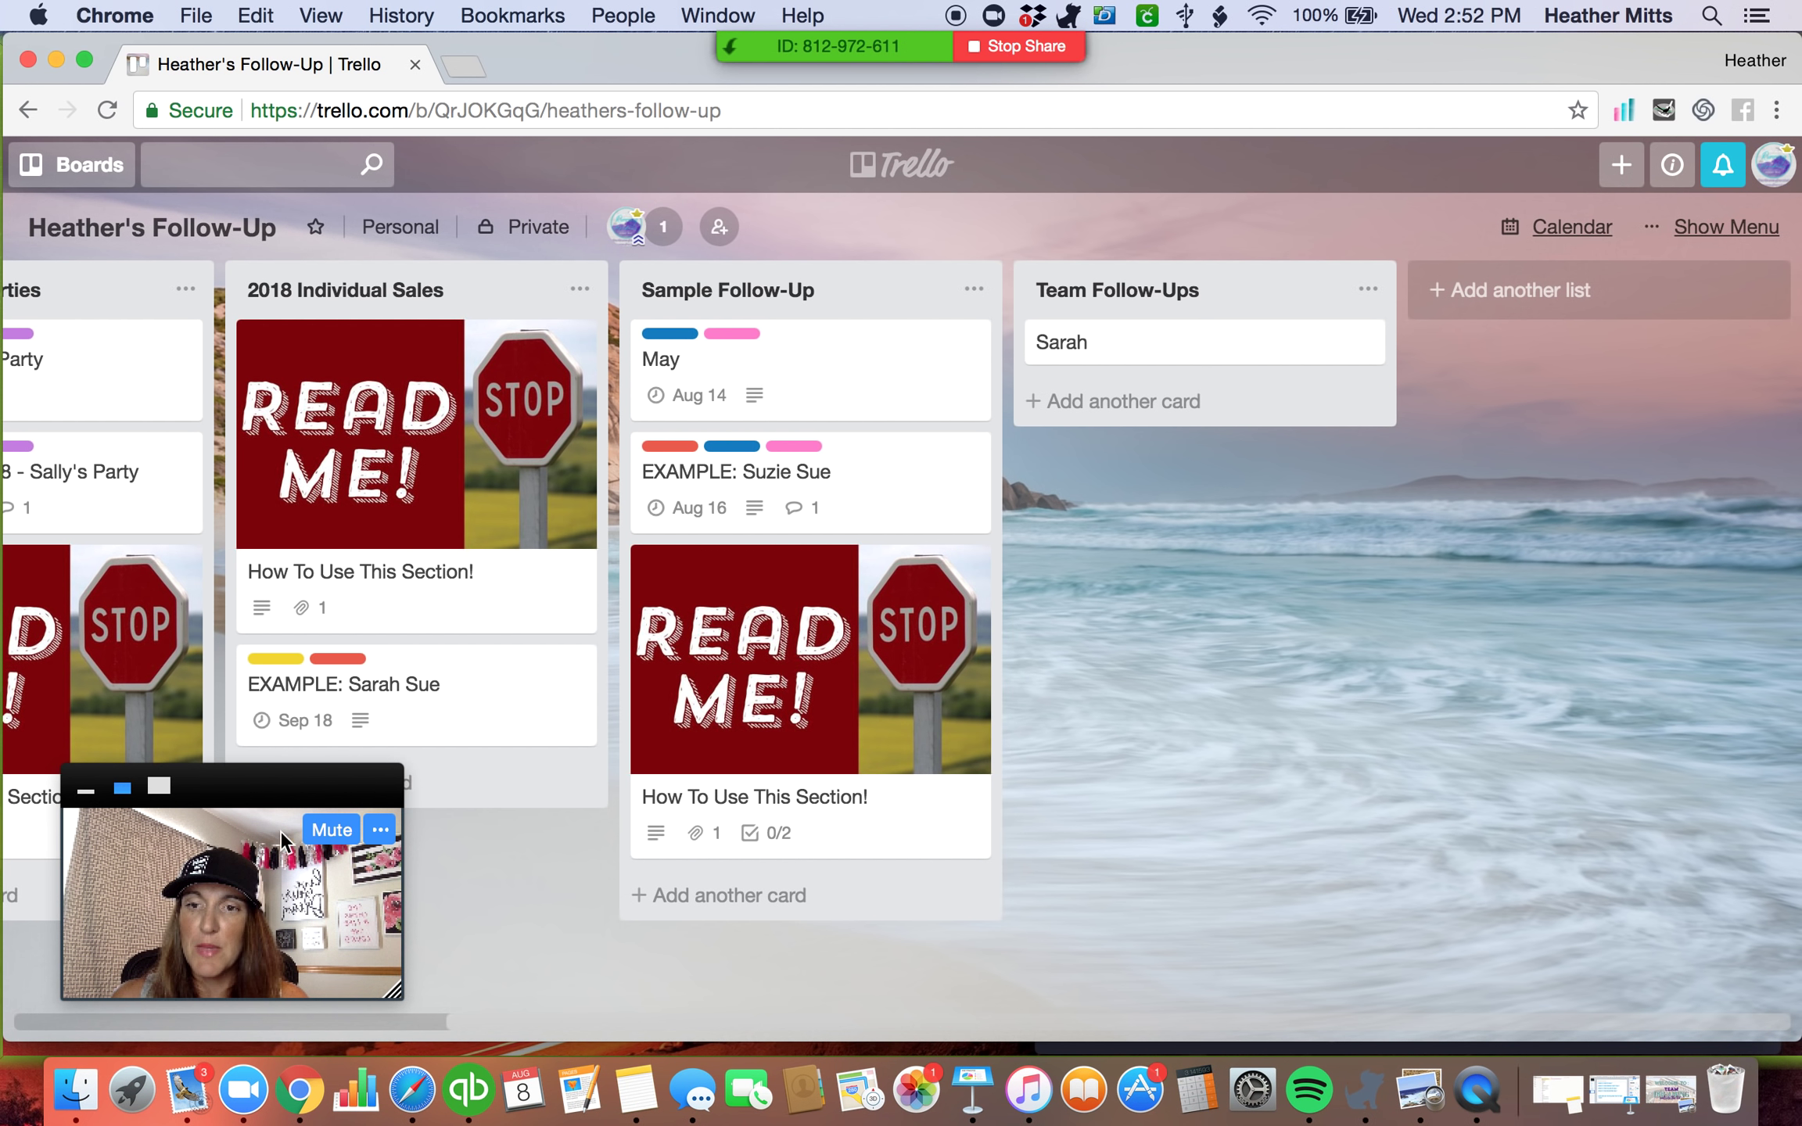
left_click_drag(398, 992, 403, 995)
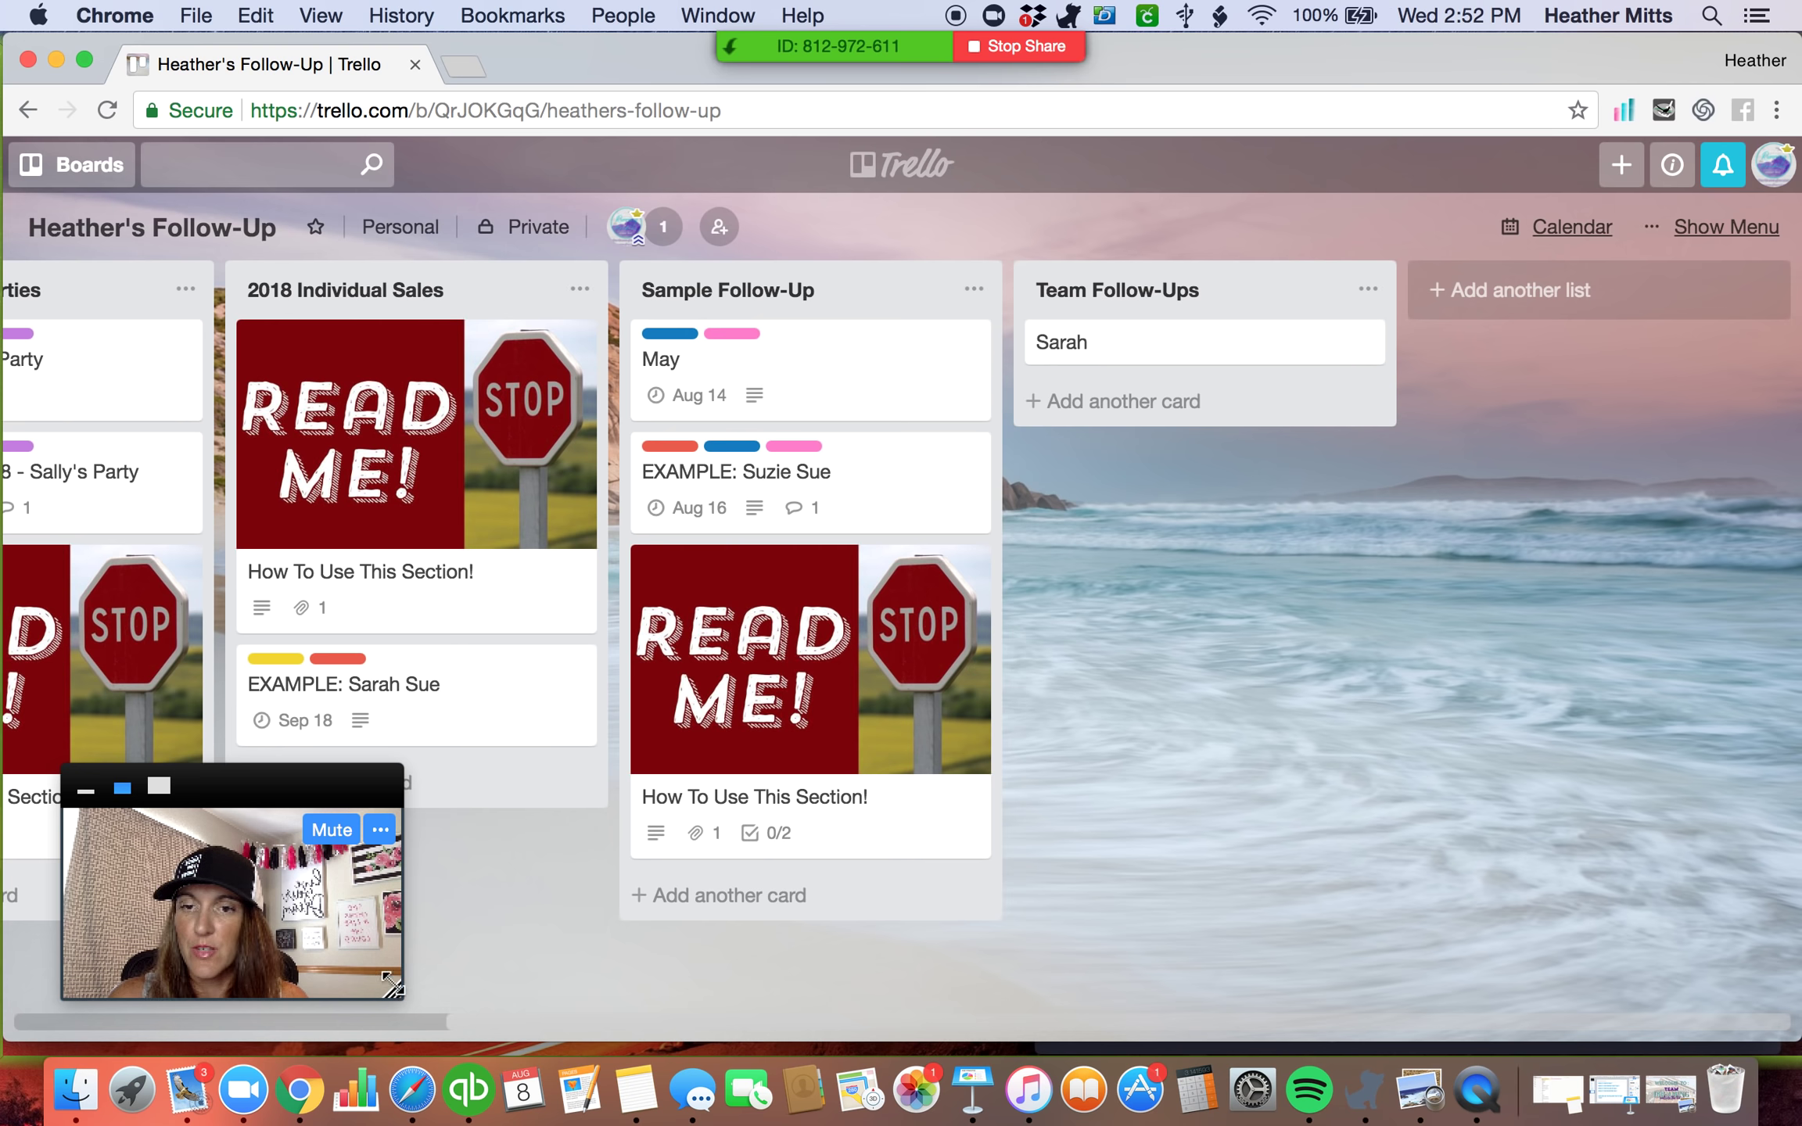
left_click_drag(252, 876, 263, 321)
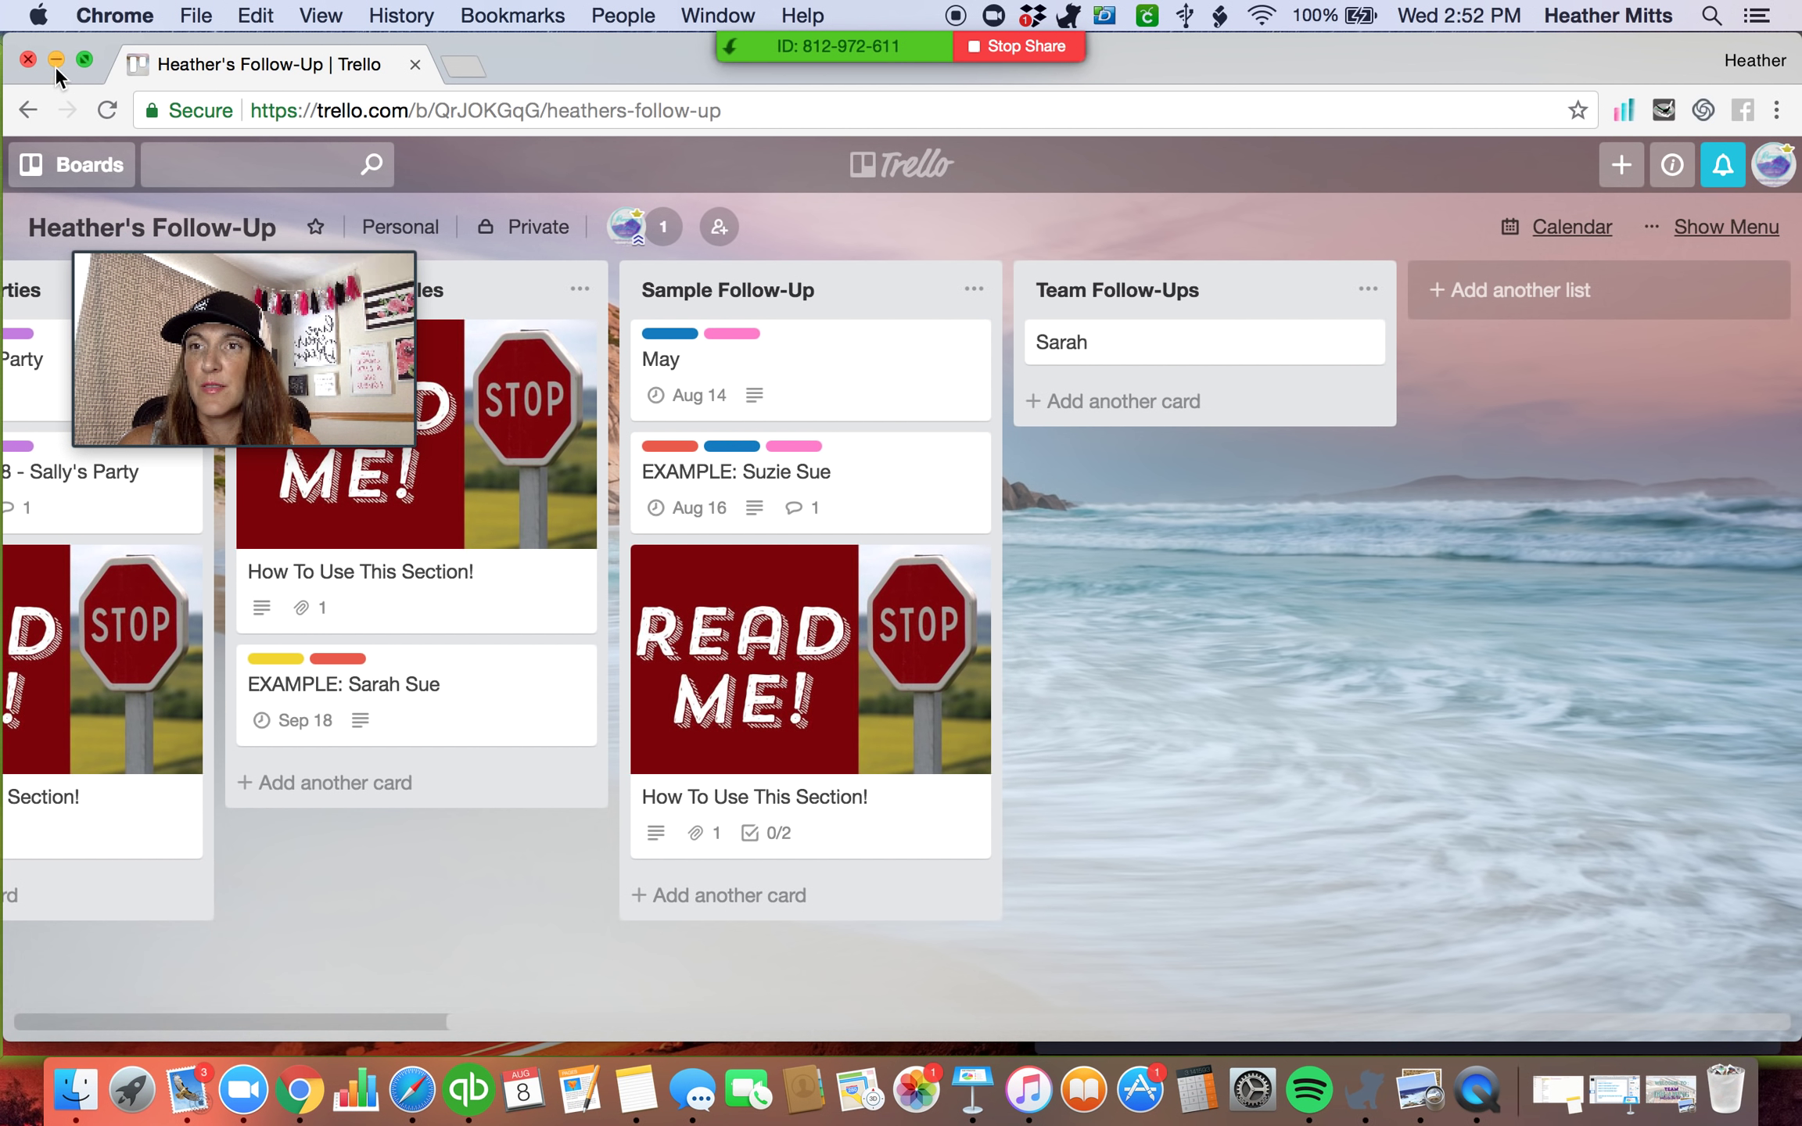
key("super+m")
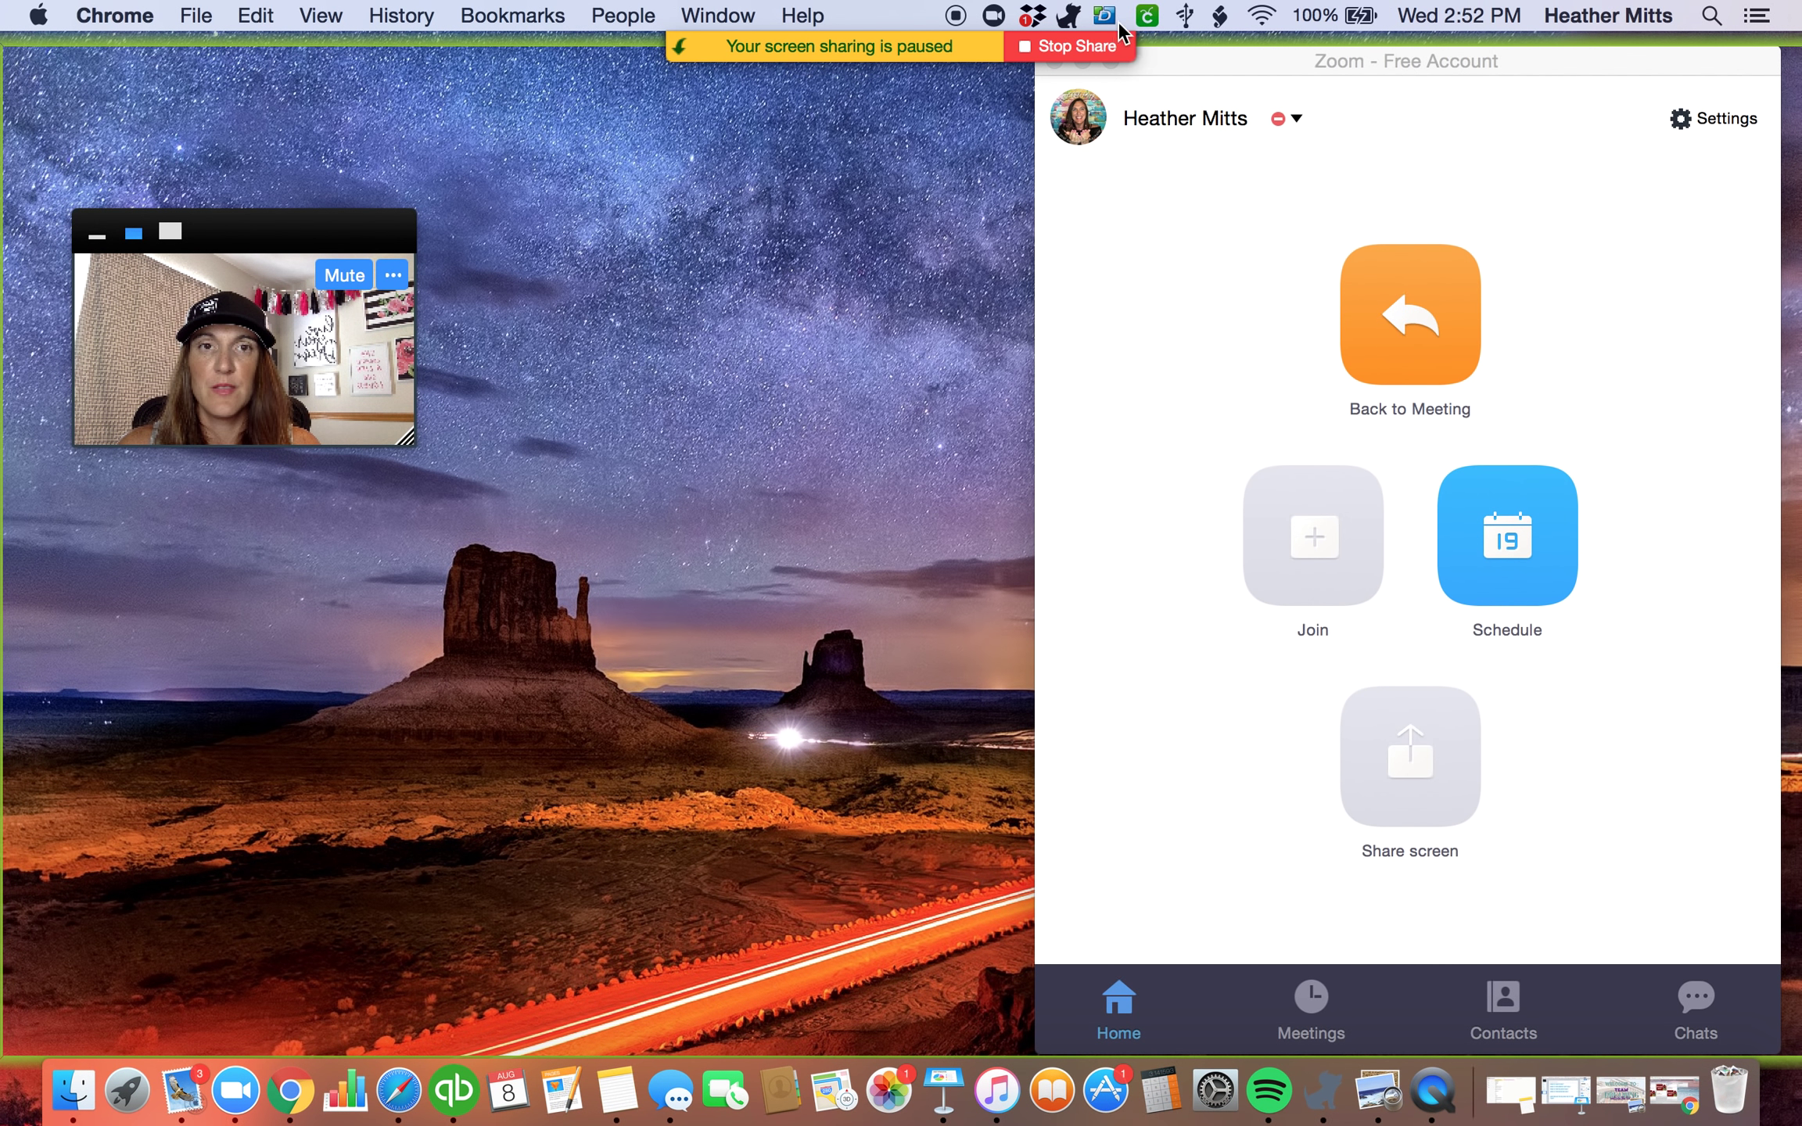
mouse_move(1086, 65)
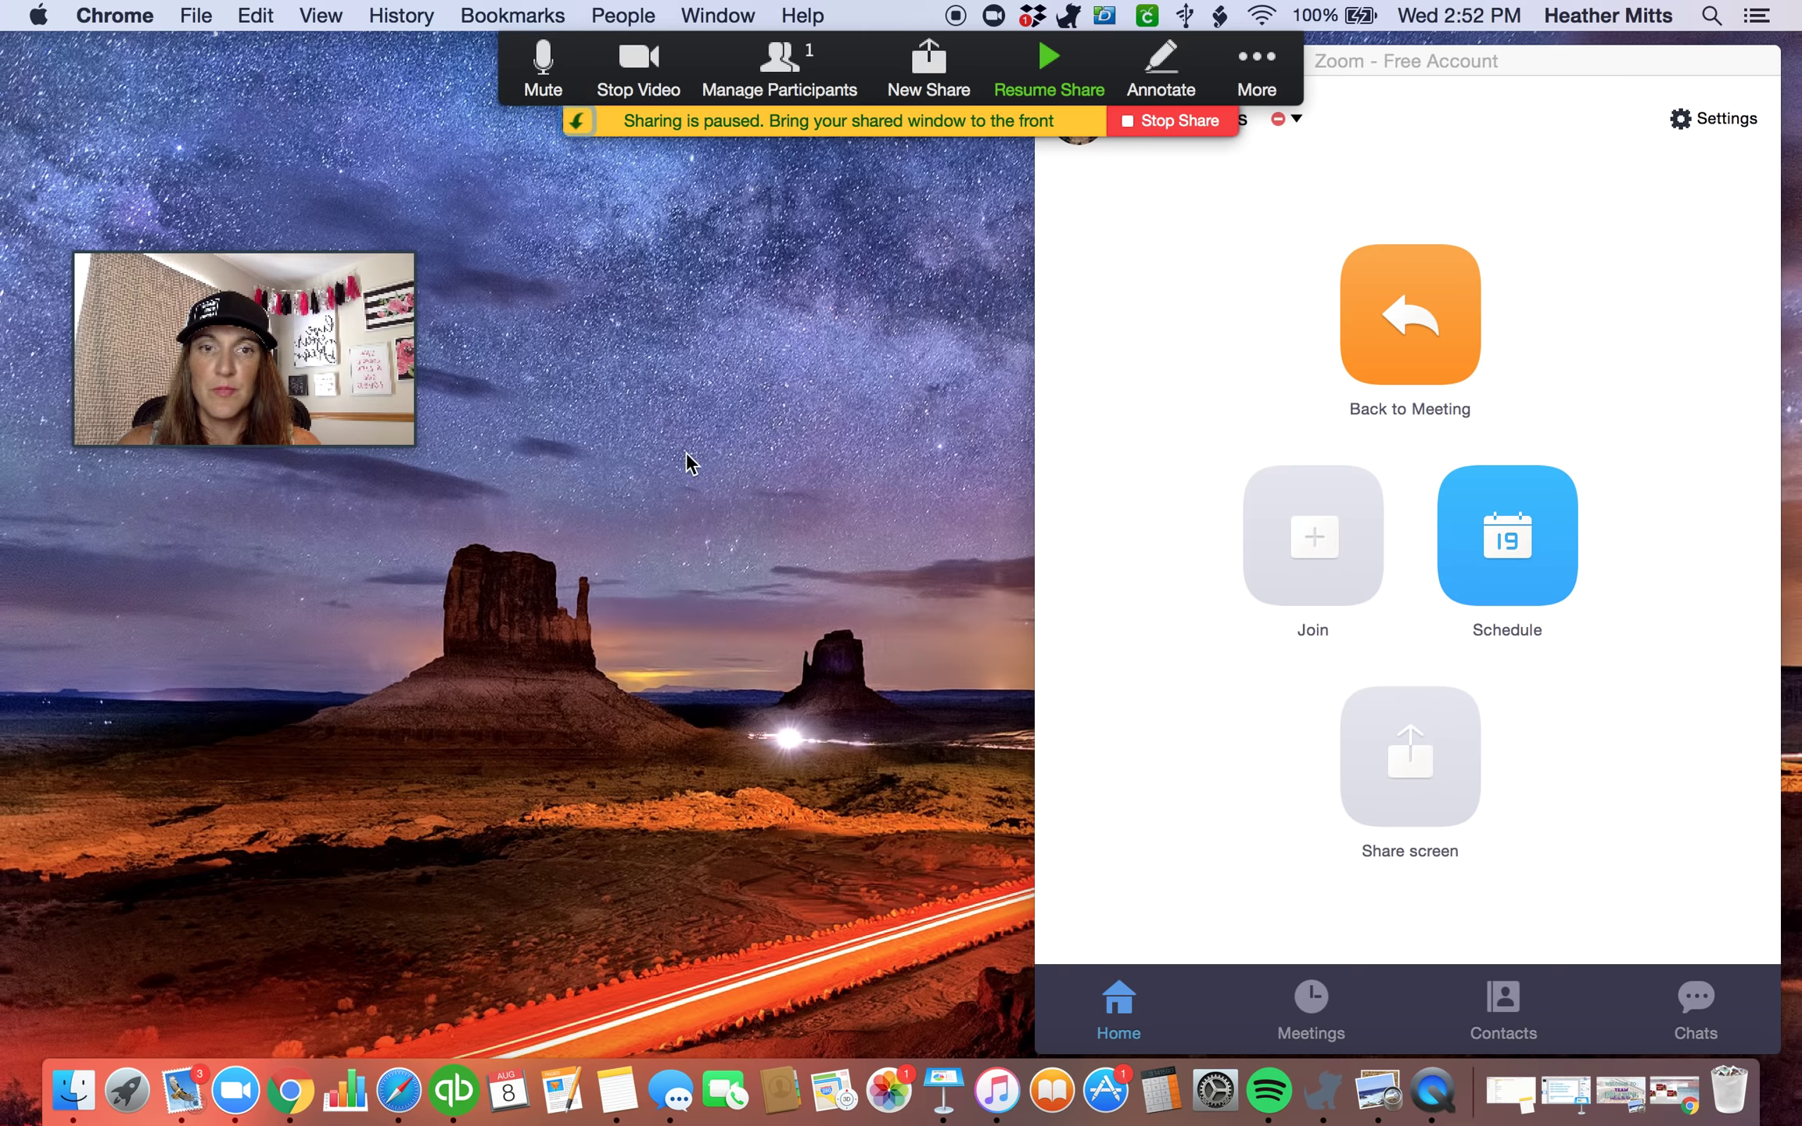
left_click(315, 1067)
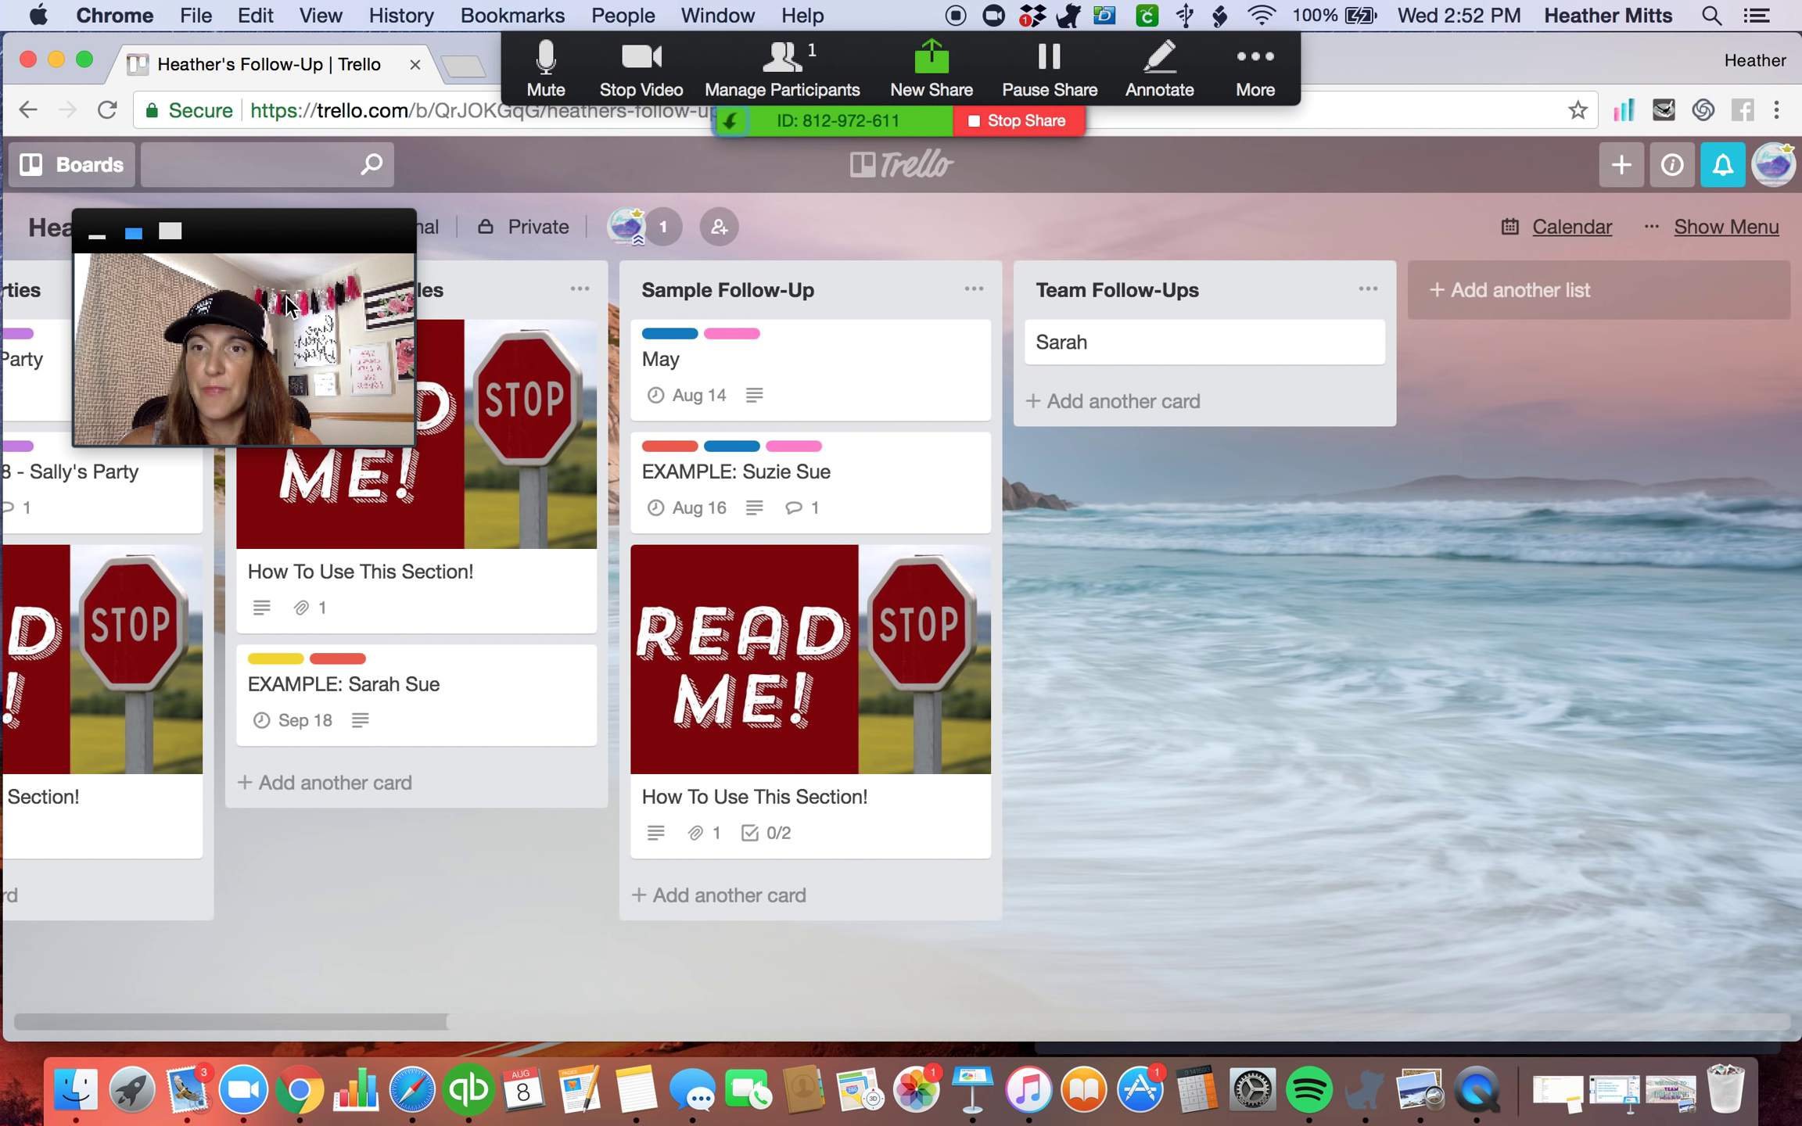
Reposition the floating Zoom video window beside the board title and enlarge it to about half the board's width.
left_click_drag(287, 282, 370, 254)
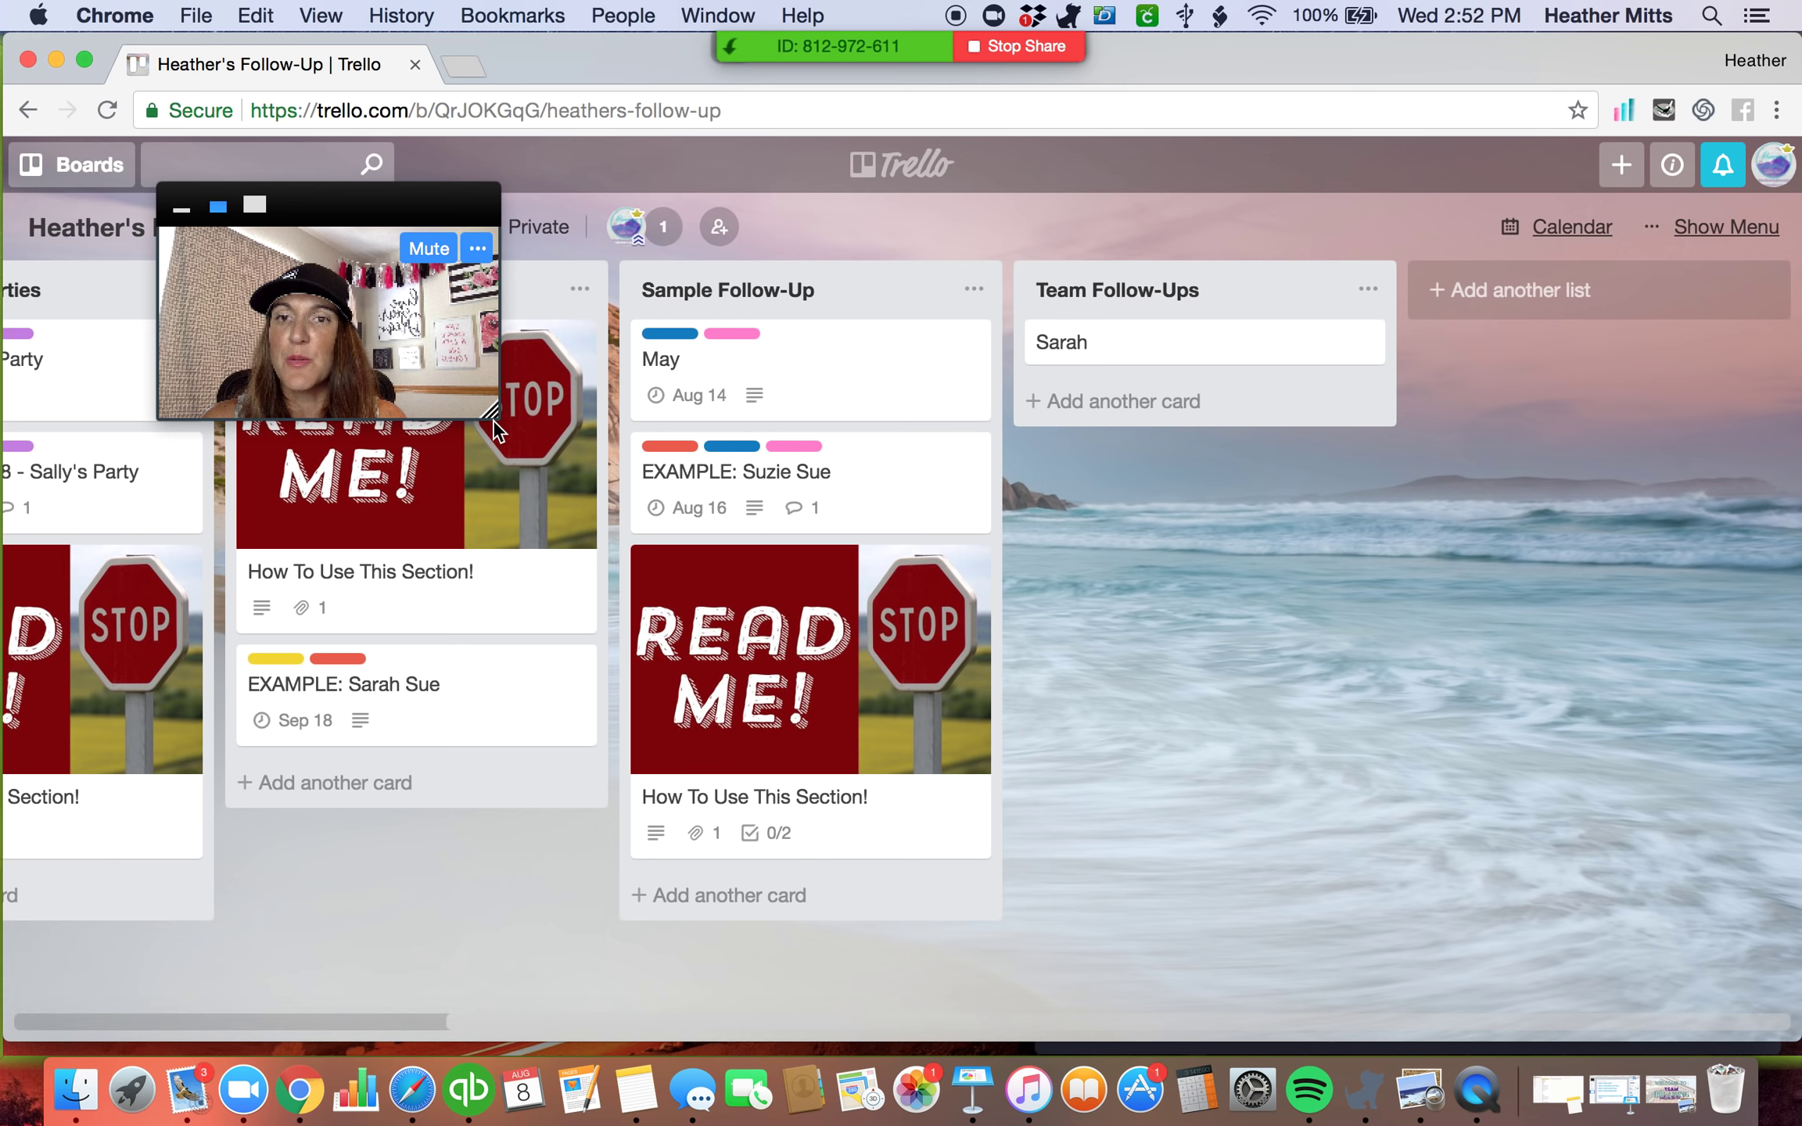
left_click_drag(489, 412, 1257, 742)
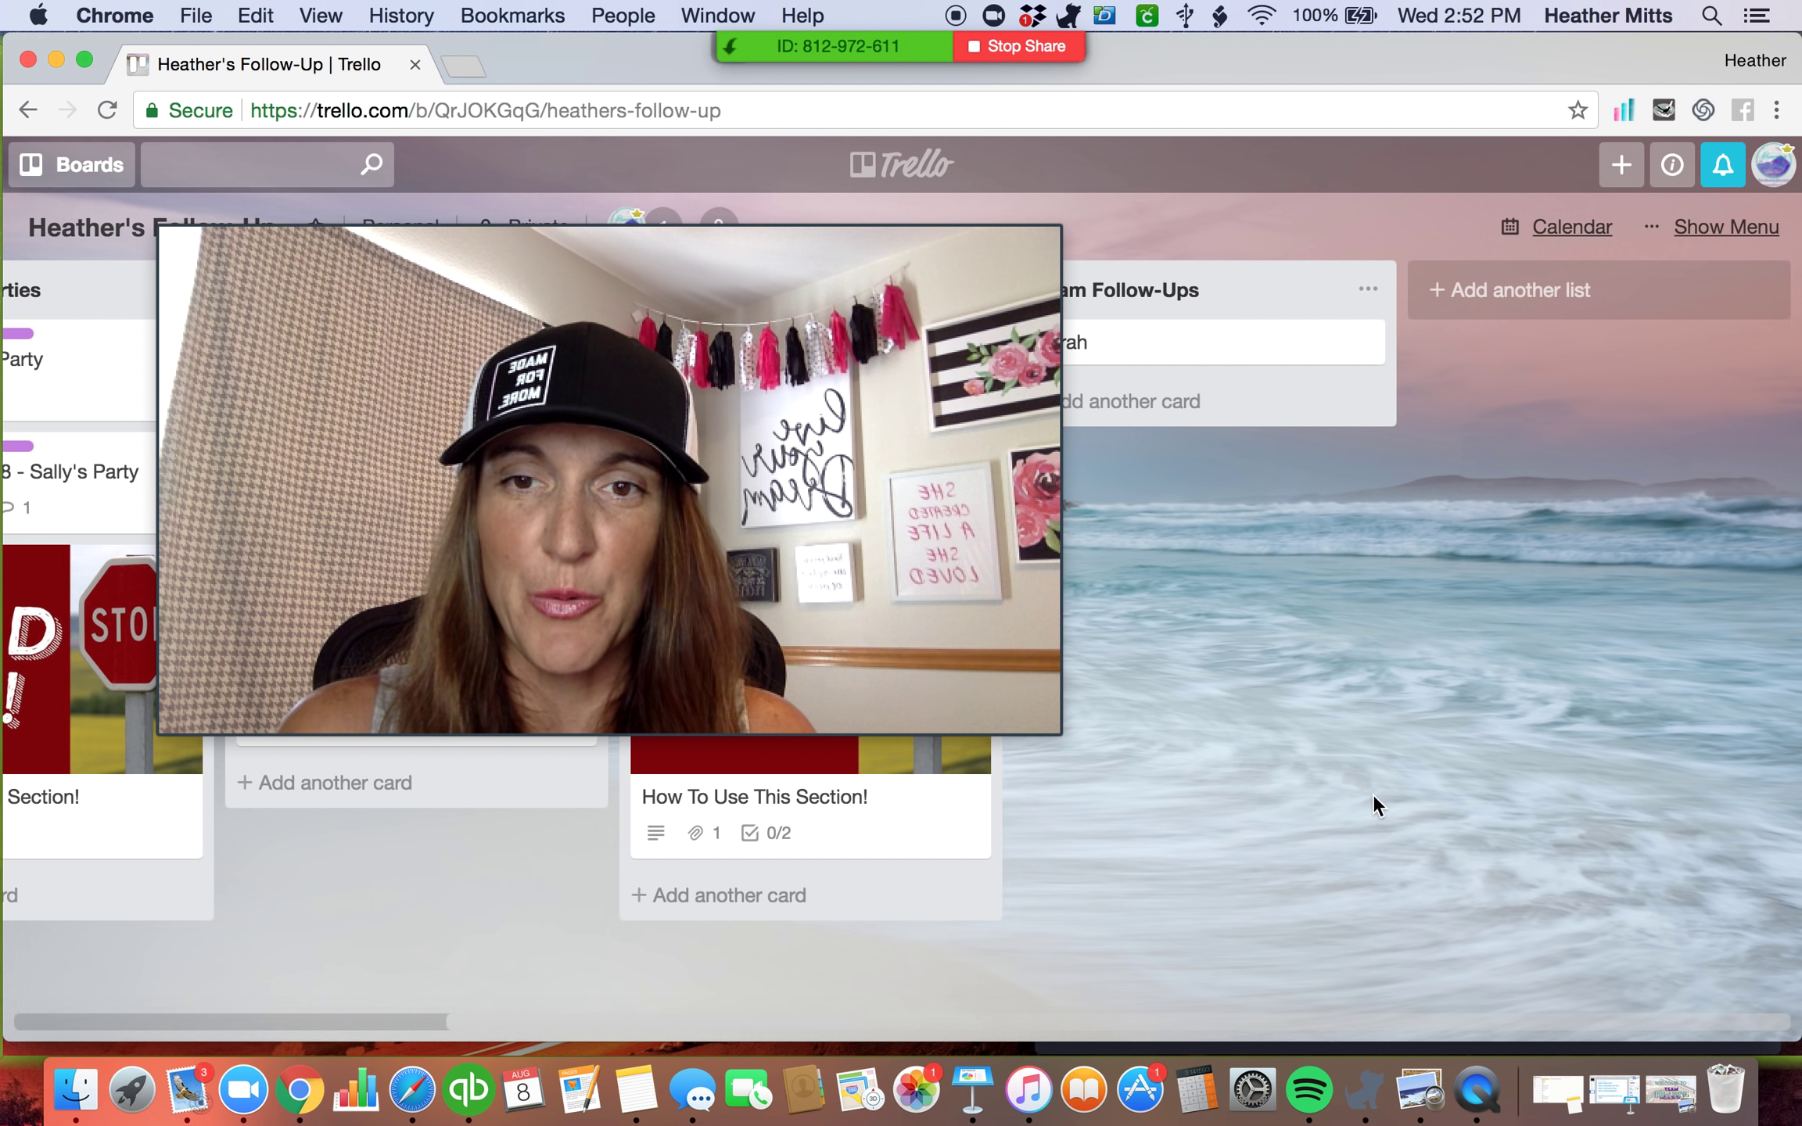
mouse_move(1005, 687)
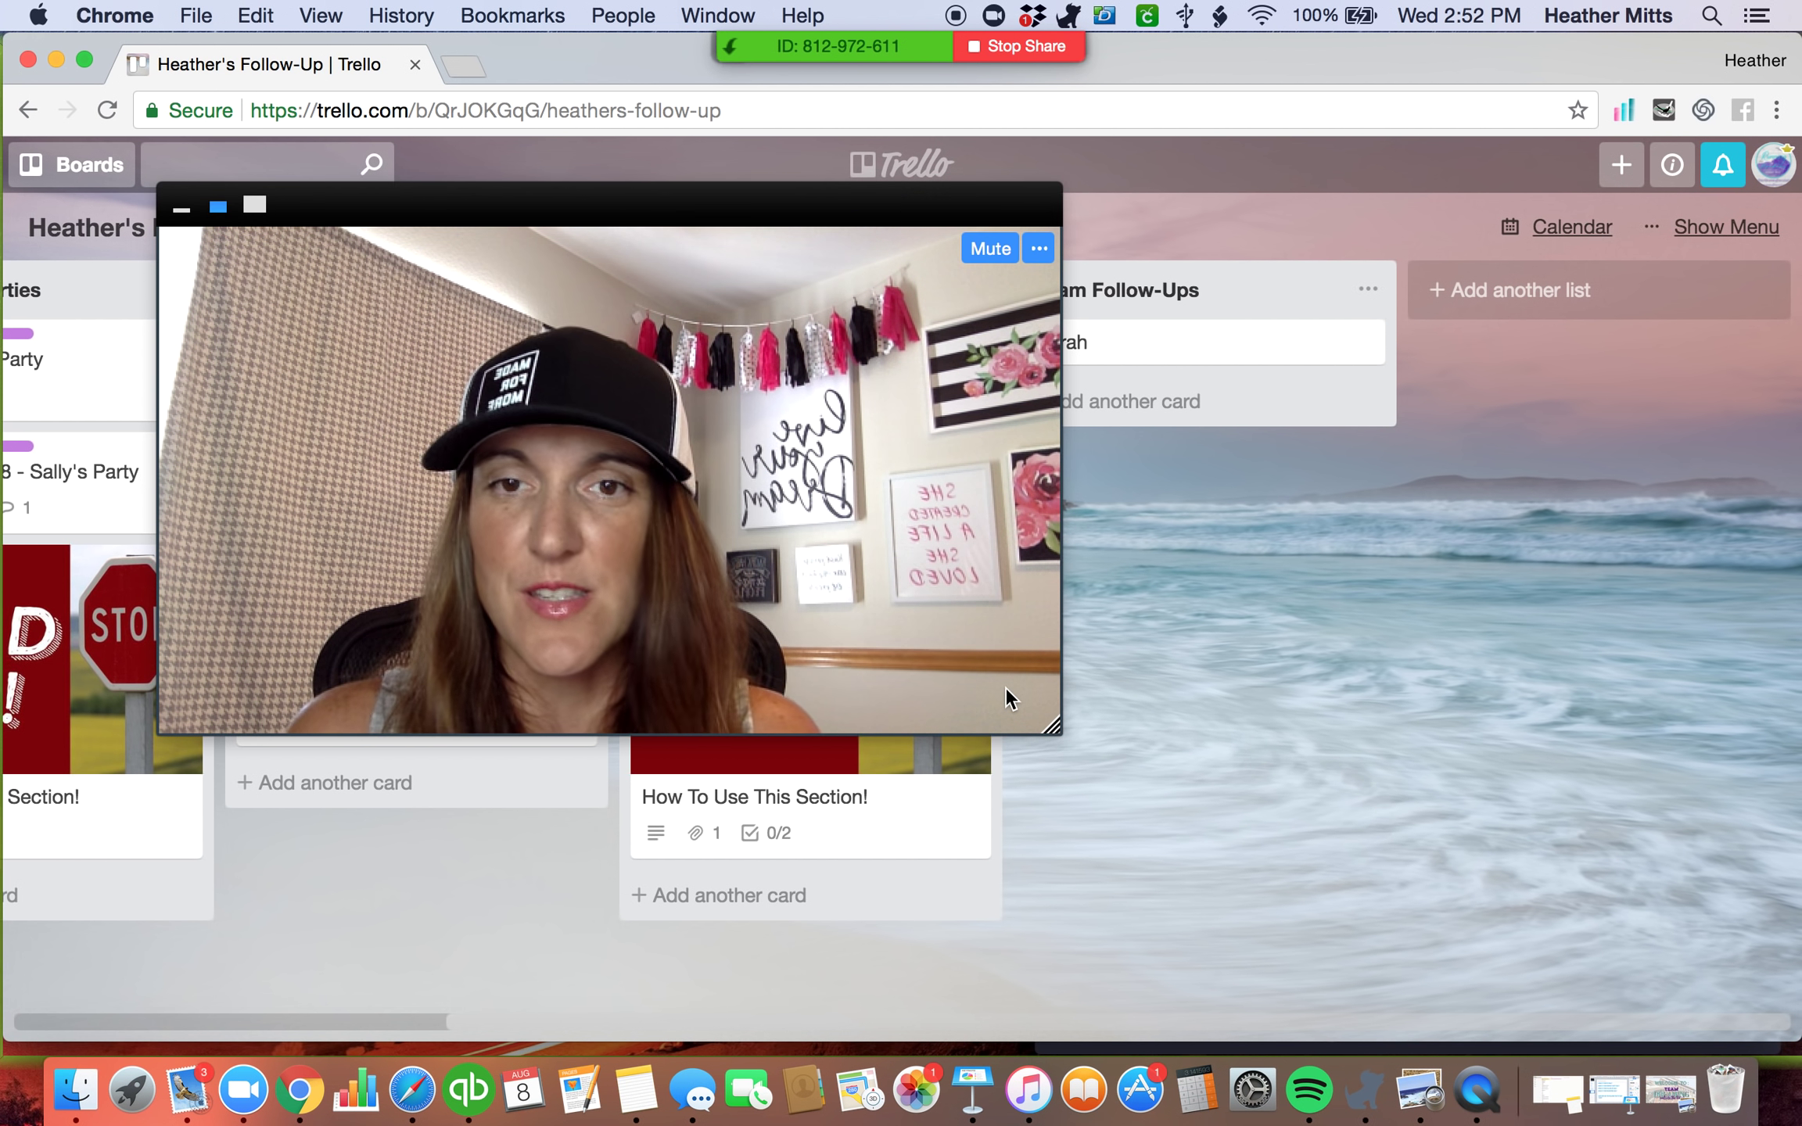